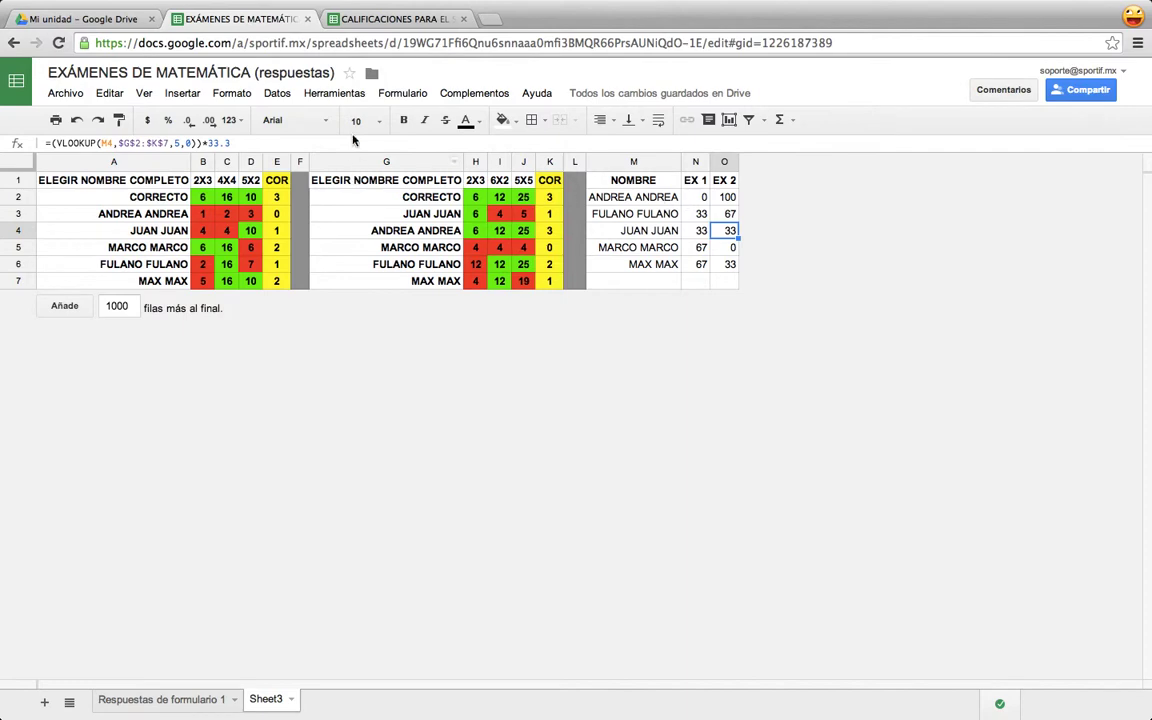
Compare the Matemática grade cells with the EX 1 and EX 2 scores in the exam results spreadsheet.
click(373, 18)
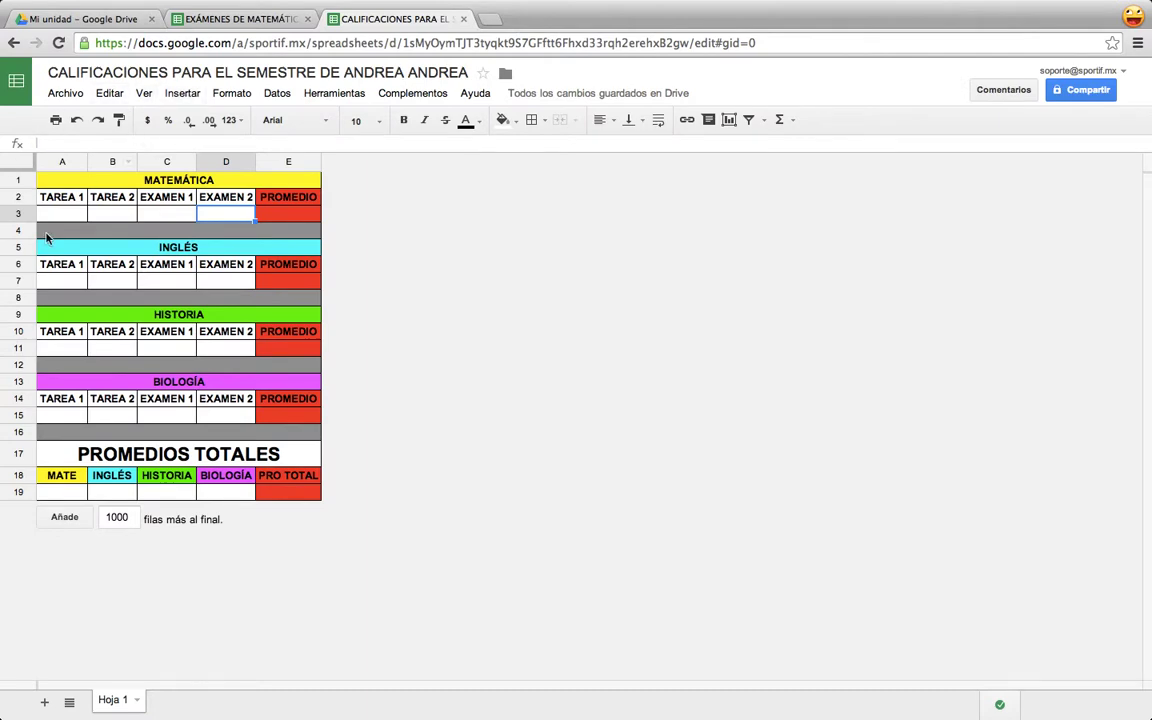
click(55, 216)
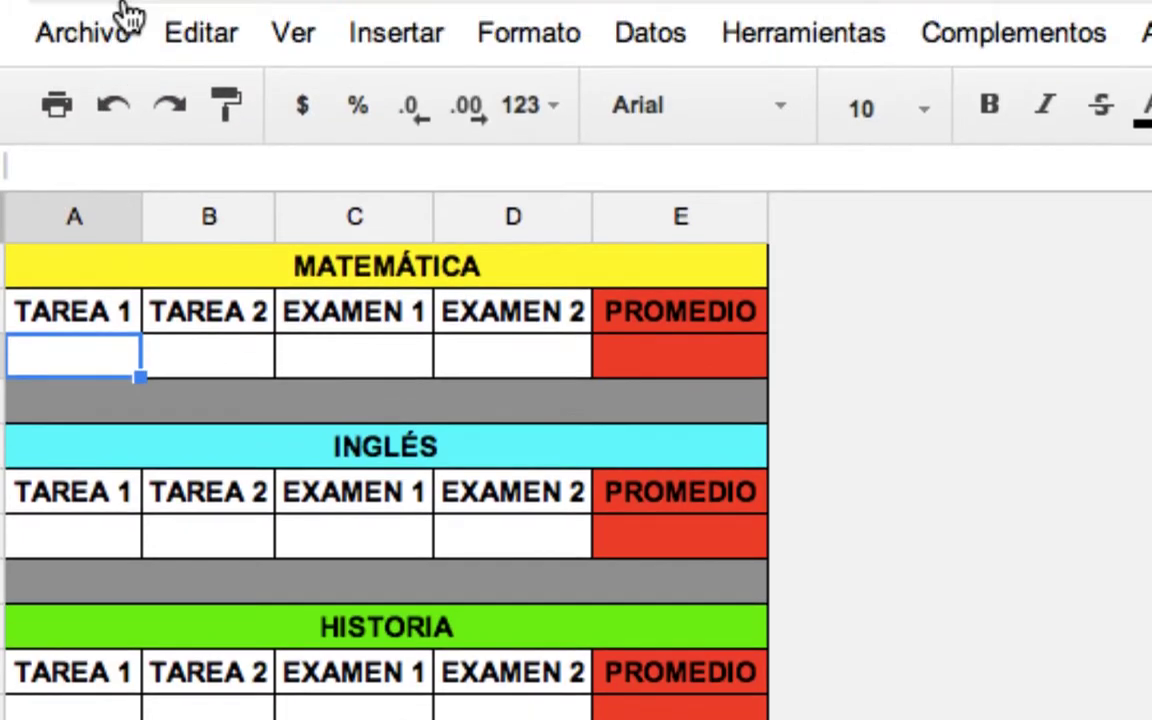
click(388, 366)
click(494, 356)
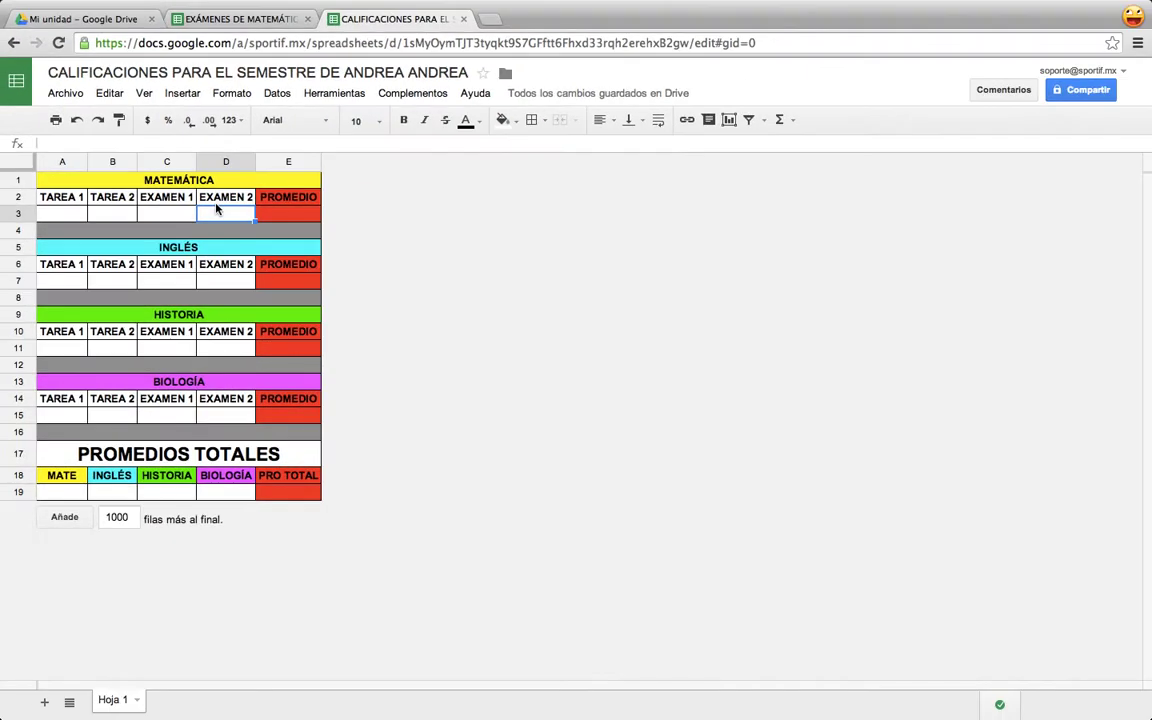
click(212, 20)
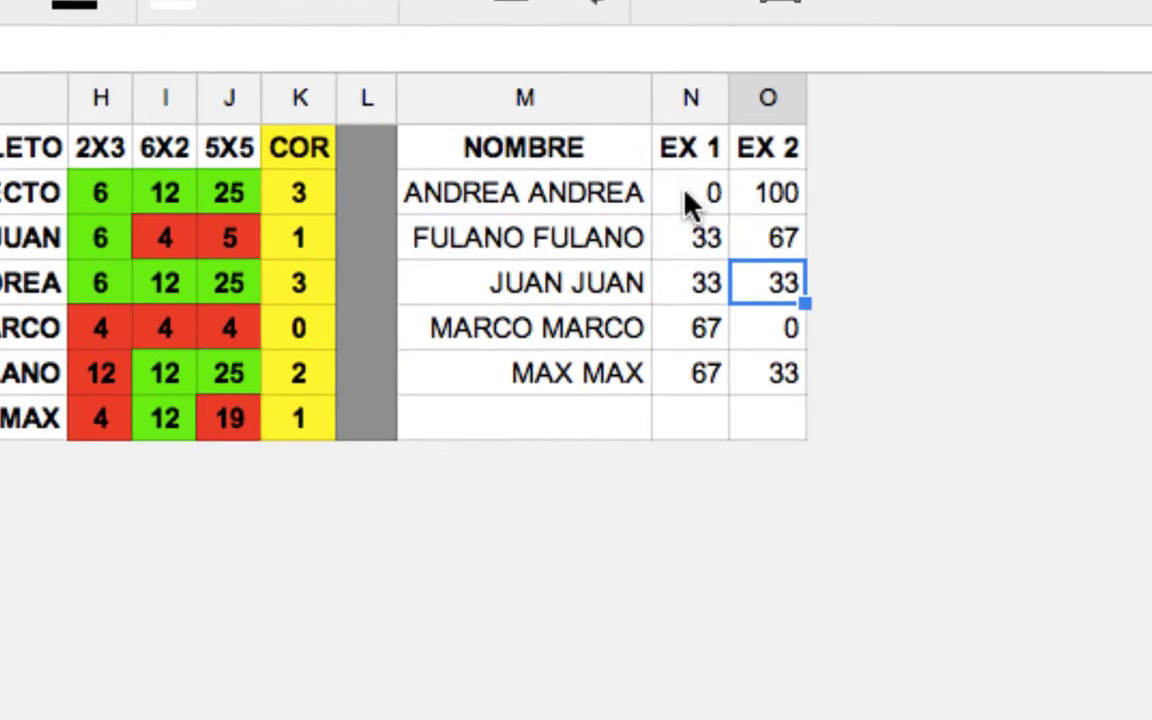
click(695, 200)
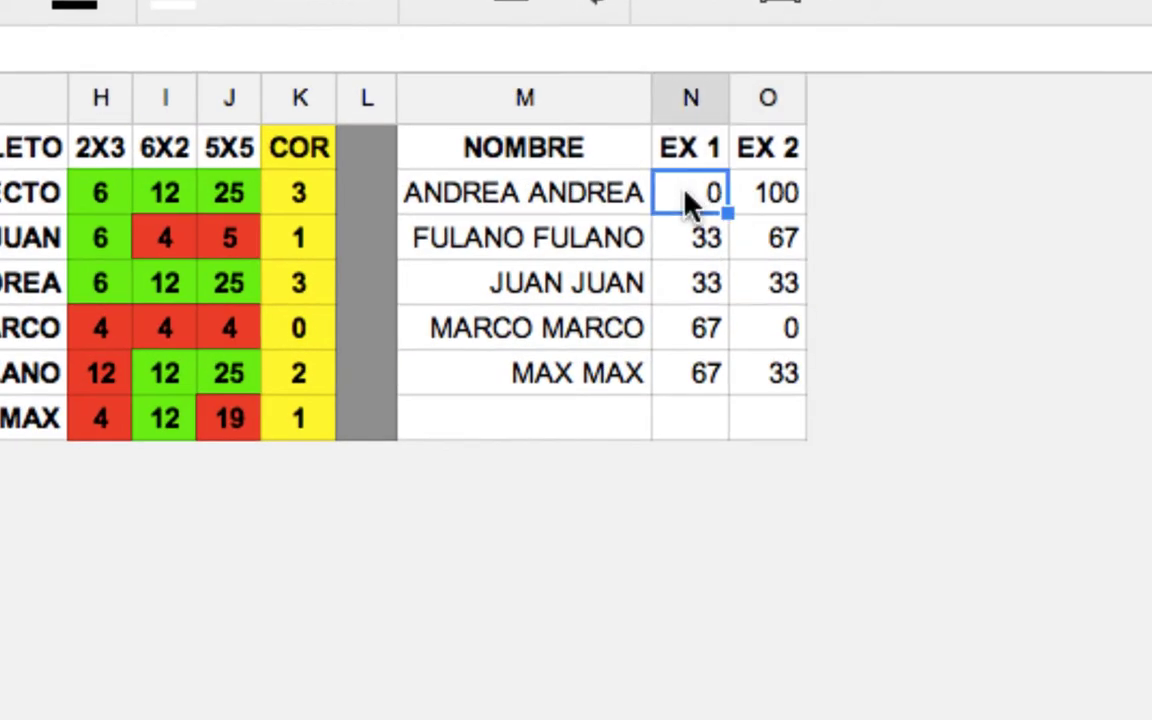
click(762, 204)
click(697, 215)
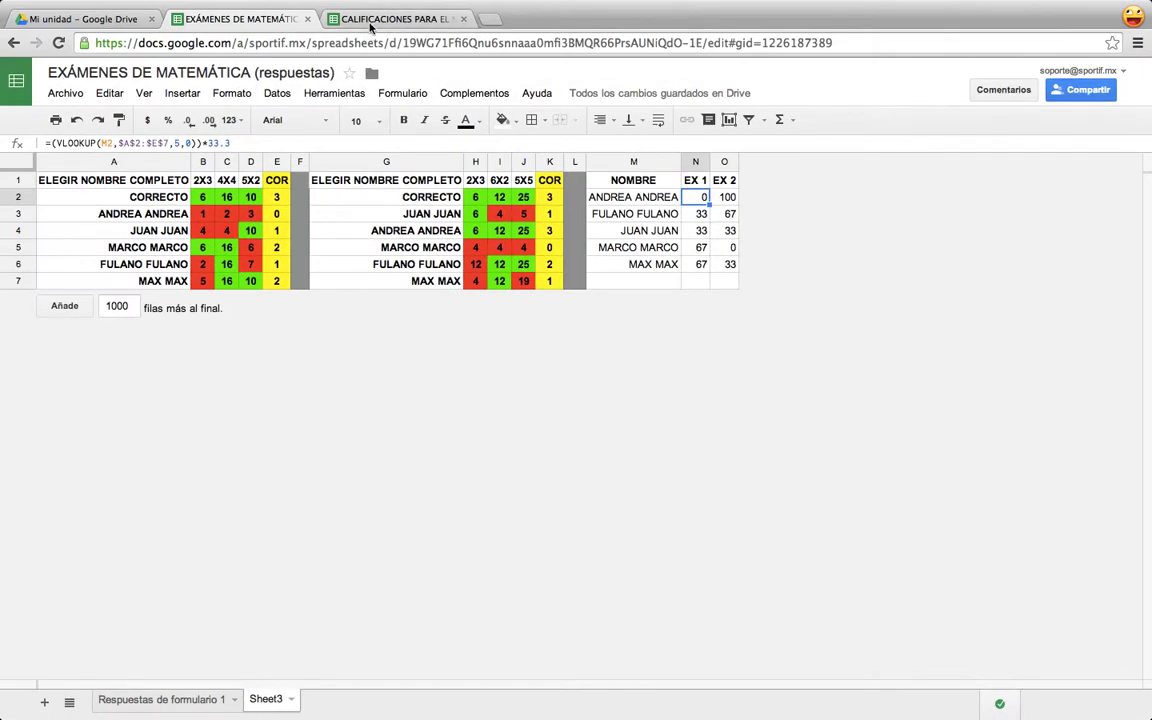
click(370, 22)
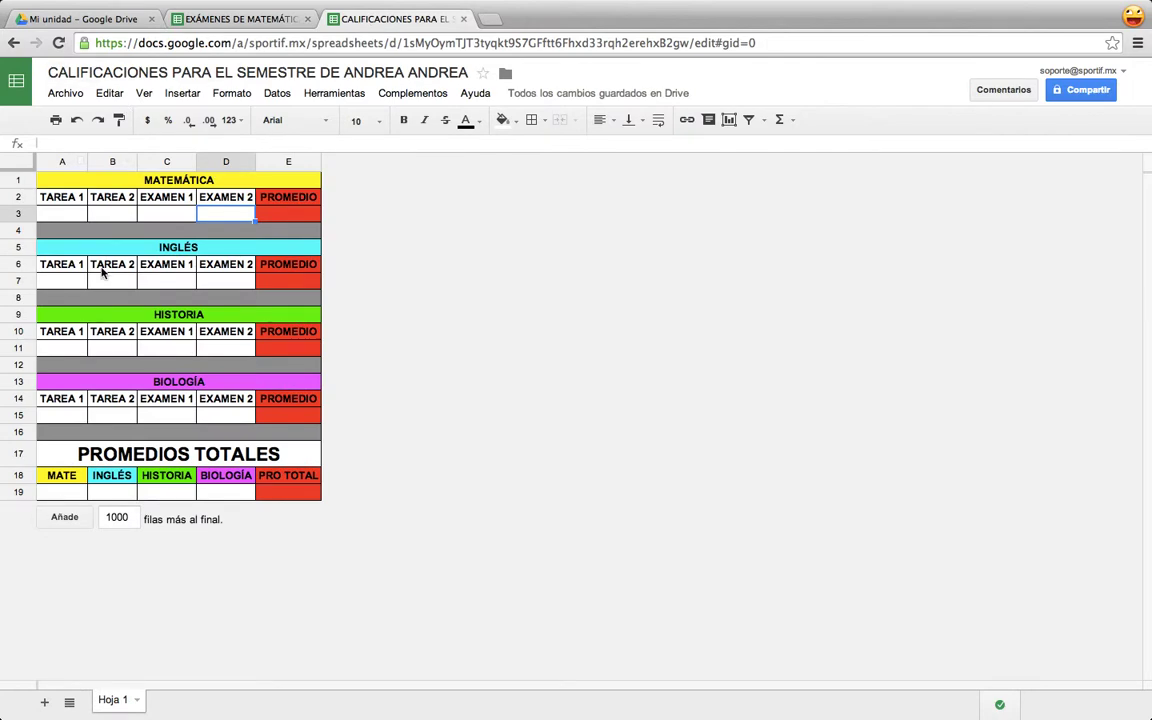
Begin an =IMPORTRANGE(" formula in the Matemática EXAMEN 1 cell C3.
click(154, 218)
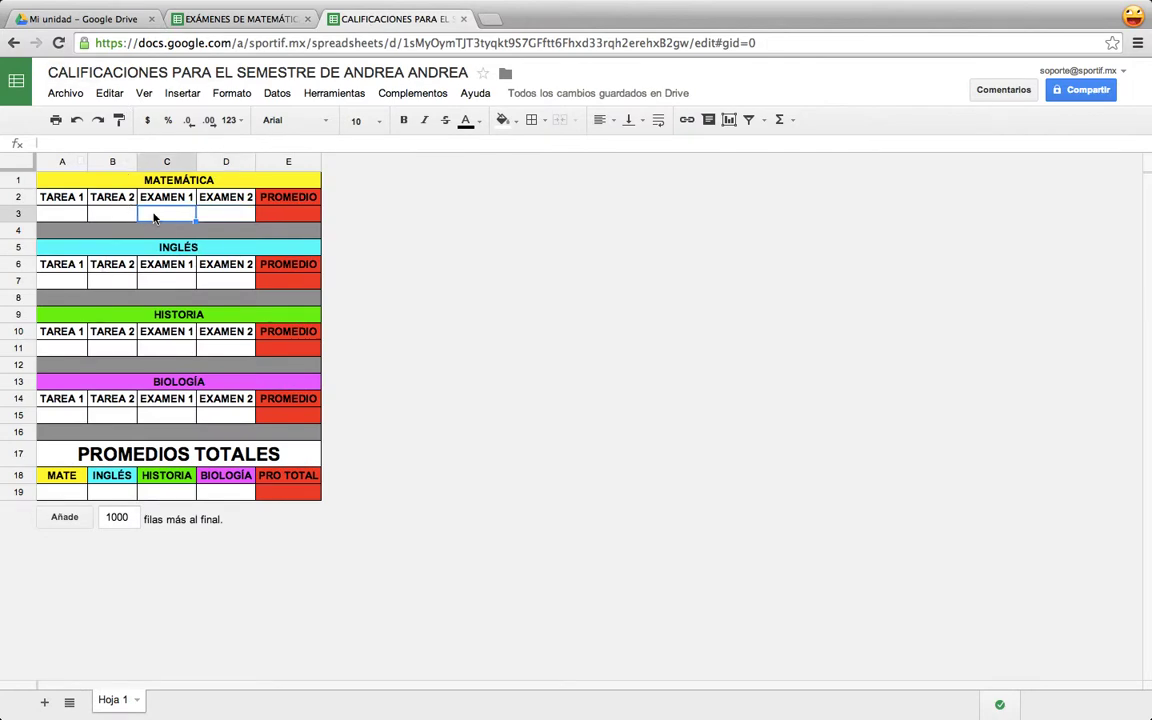
text(=)
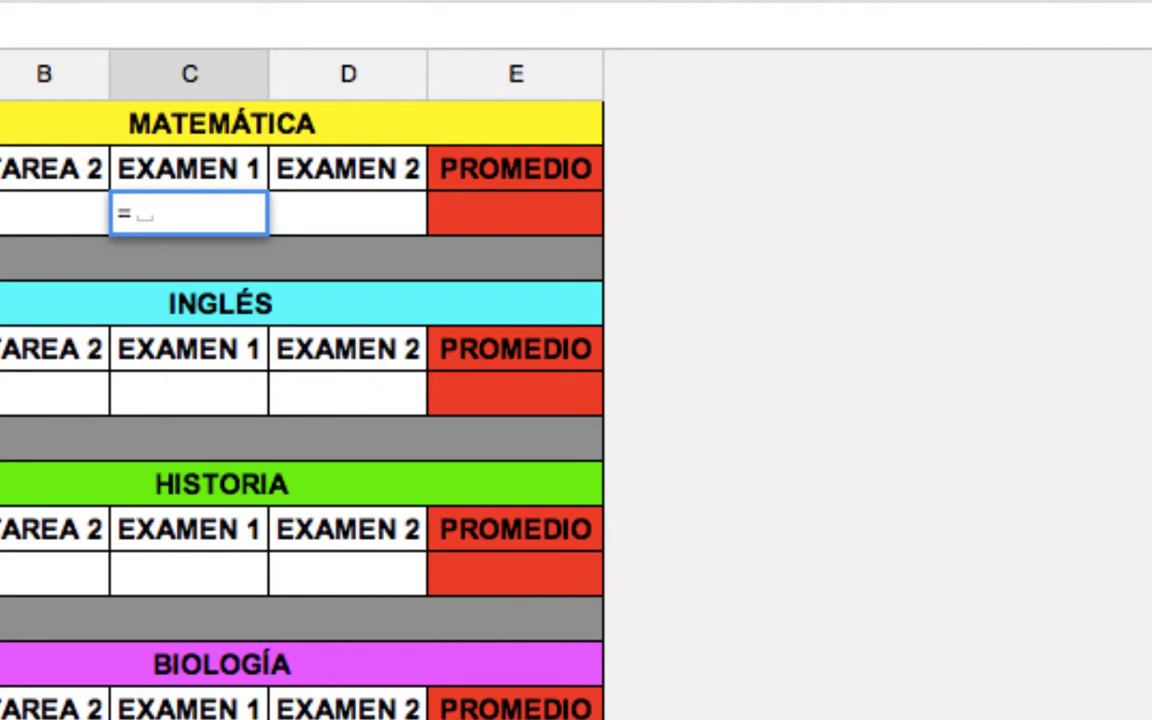
text(IMOR)
key(BackSpace)
text(P)
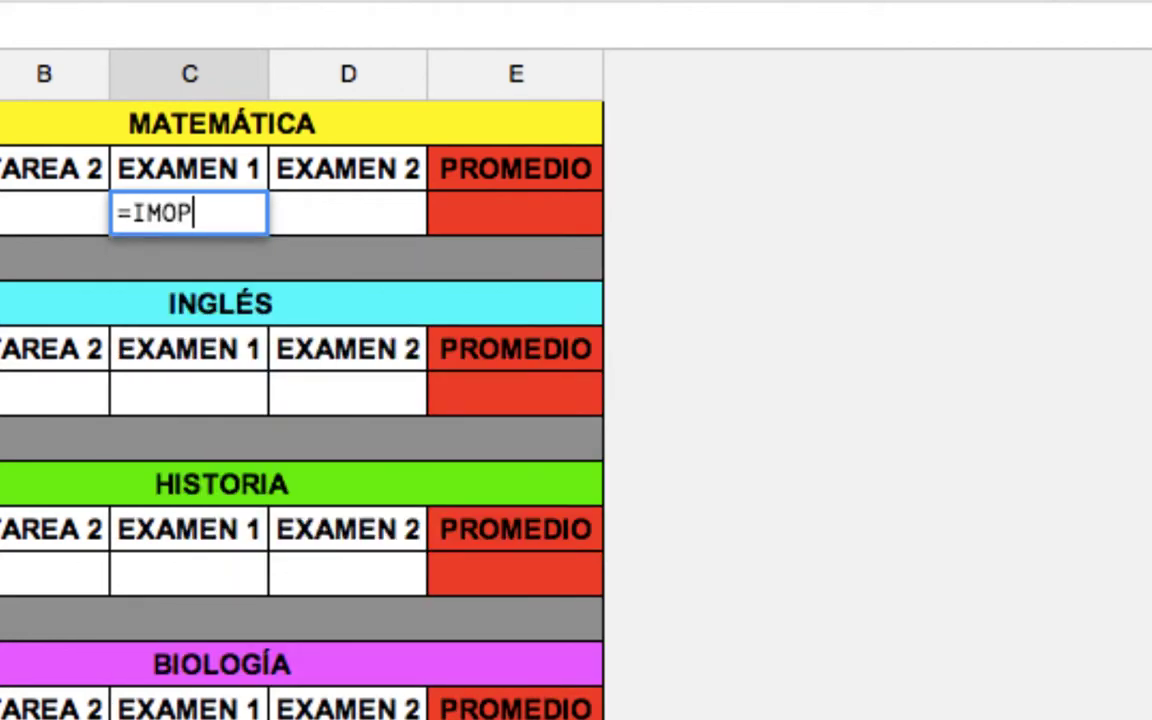
key(BackSpace)
key(BackSpace)
text(PORT)
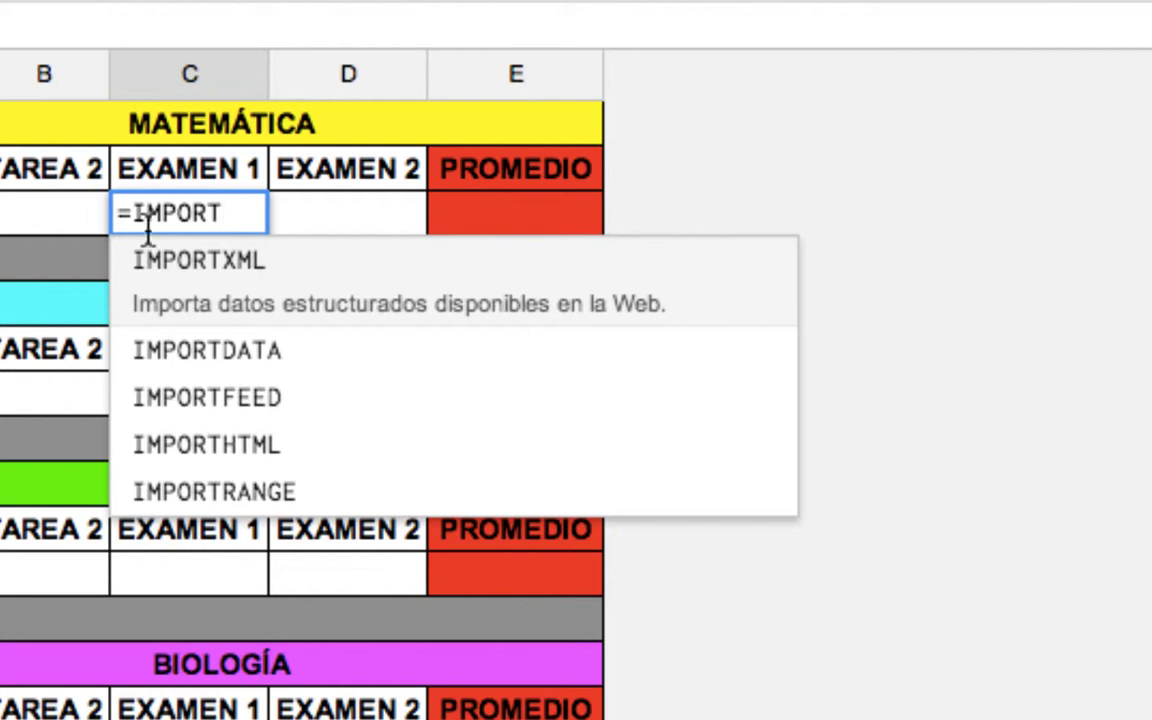
click(176, 489)
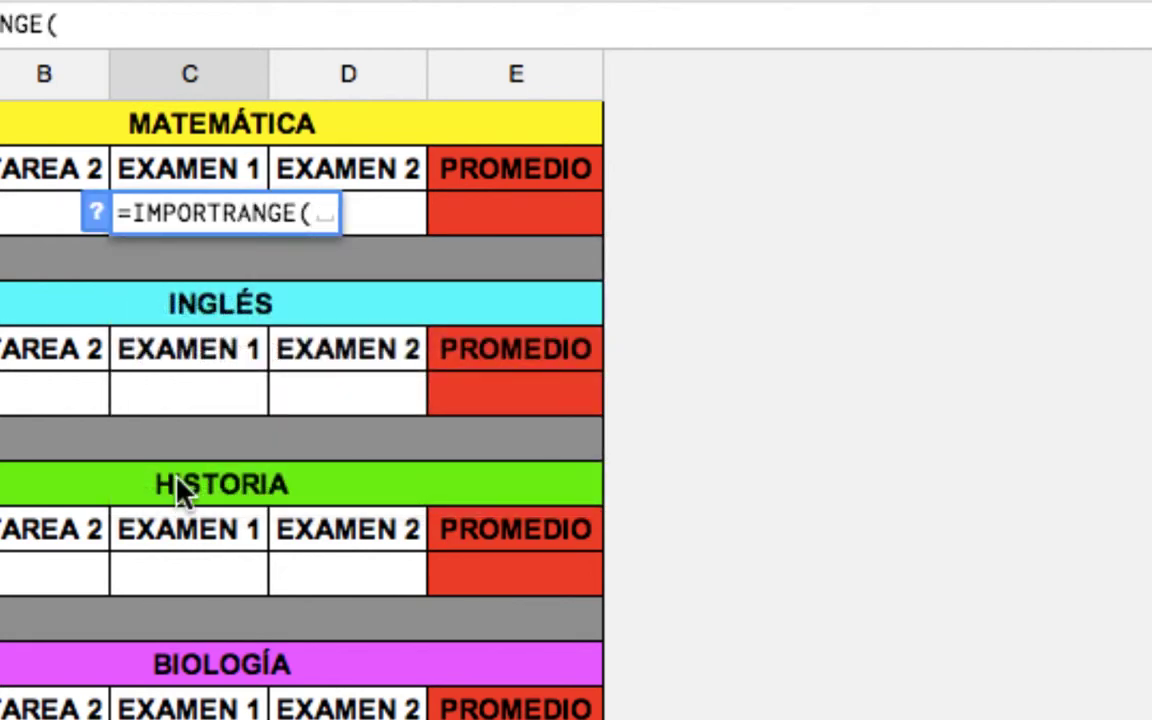
text(")
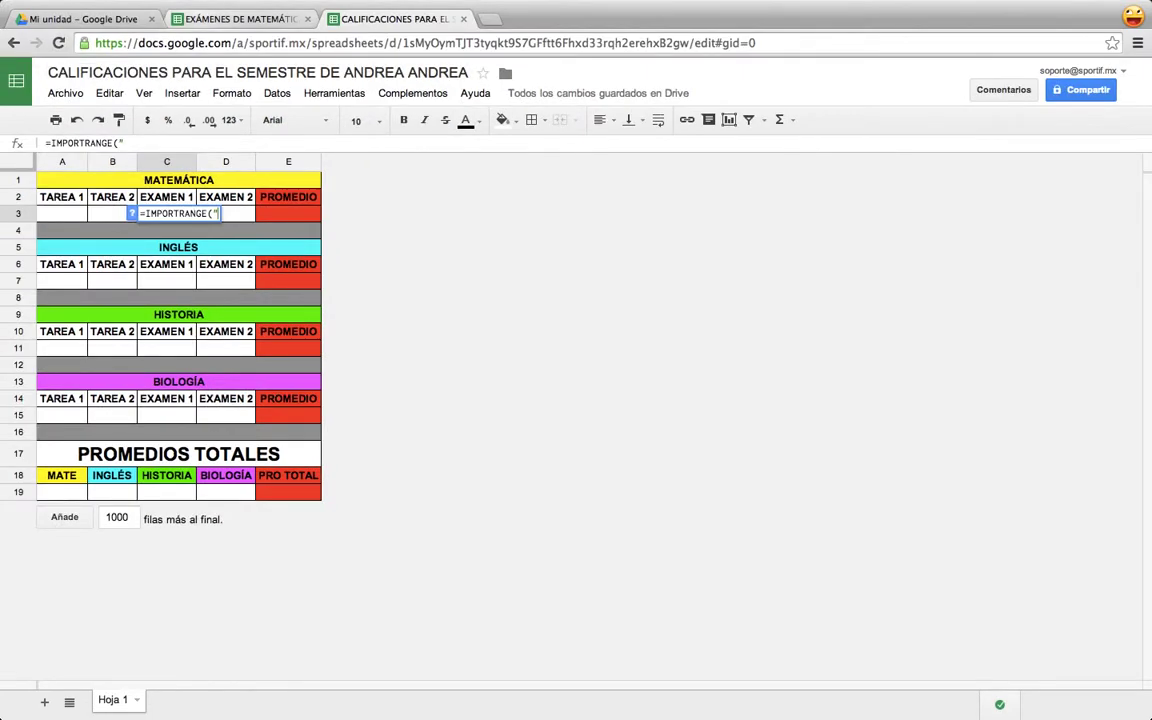
click(235, 19)
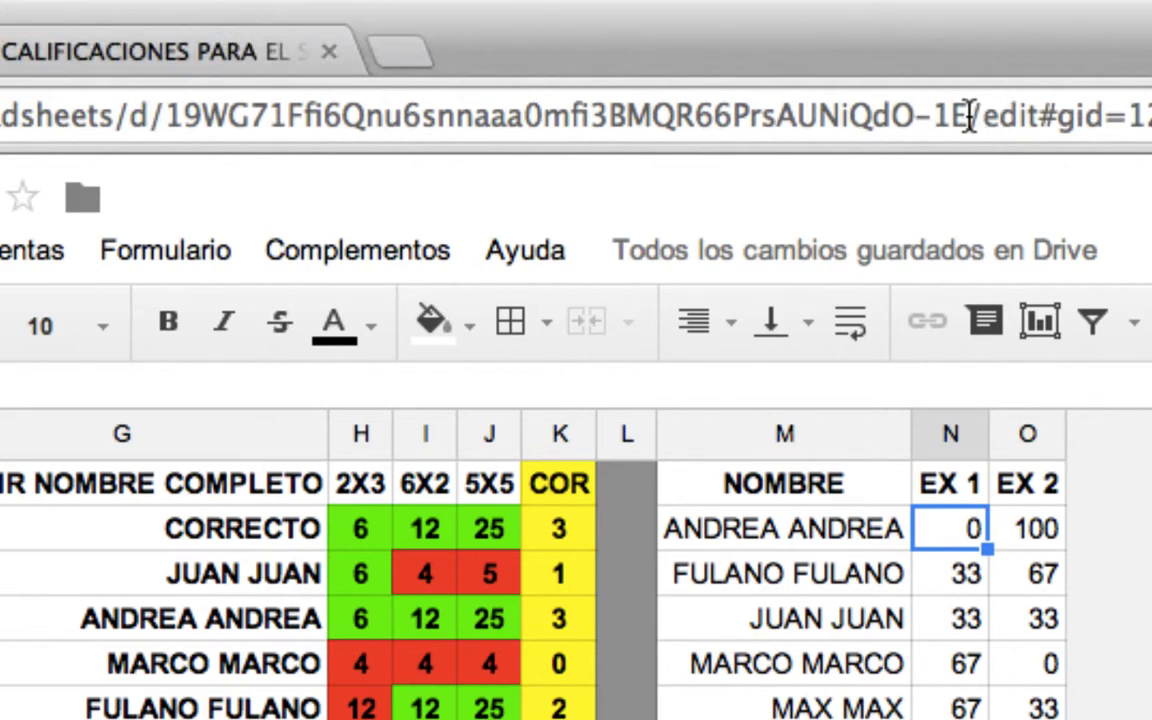
Copy the exam results spreadsheet's key from its address bar URL.
drag(967, 114, 892, 114)
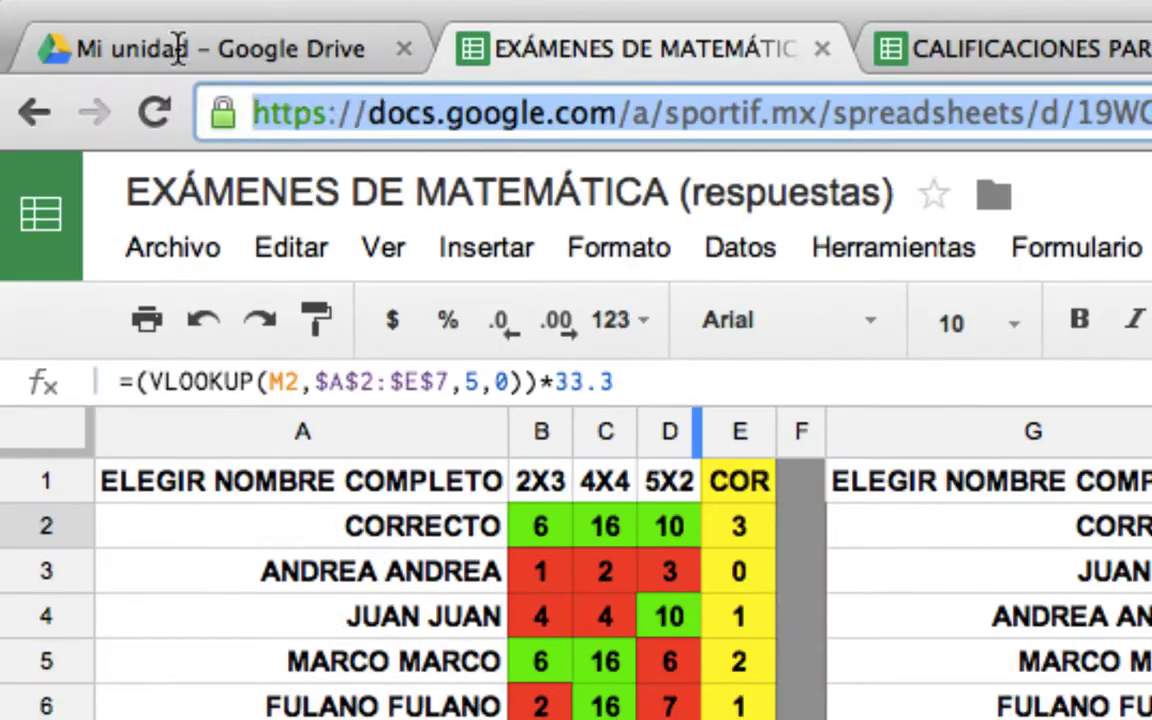
drag(226, 57, 1057, 120)
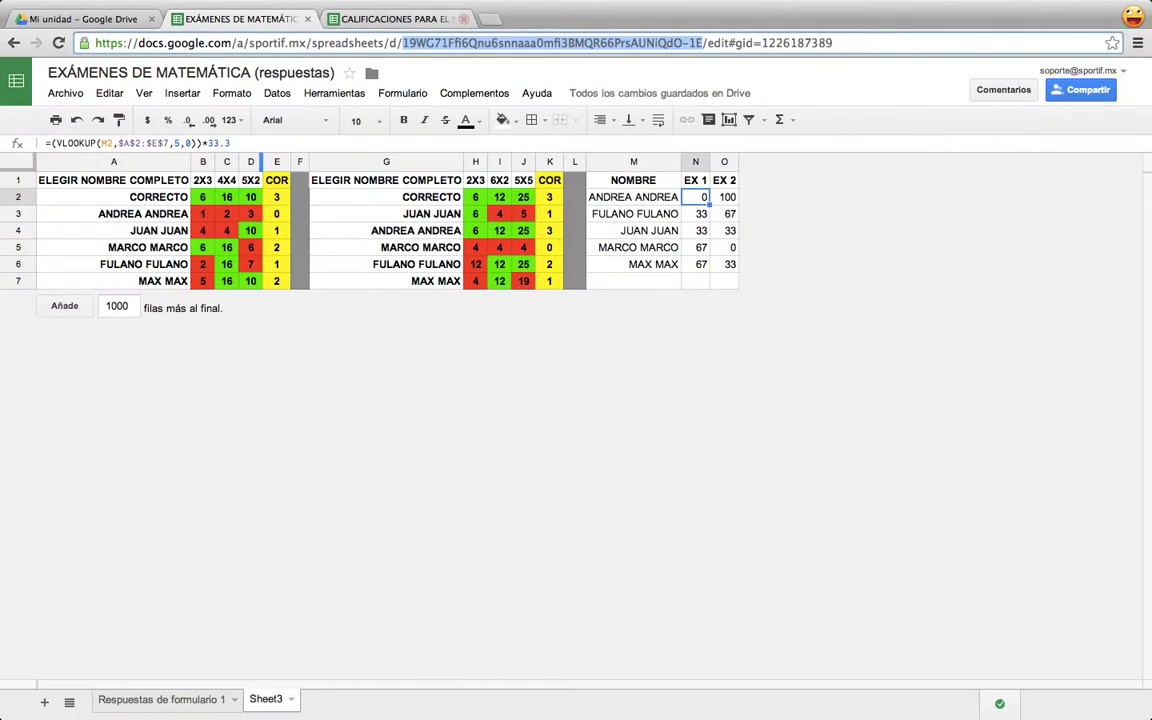
click(185, 48)
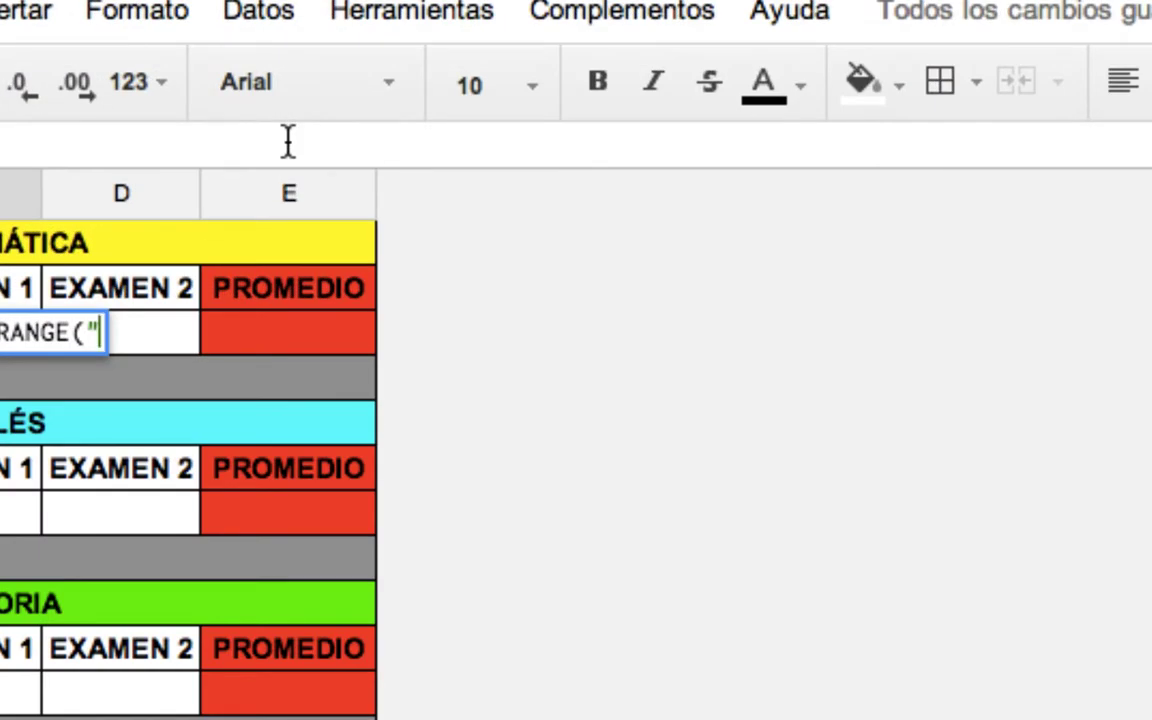
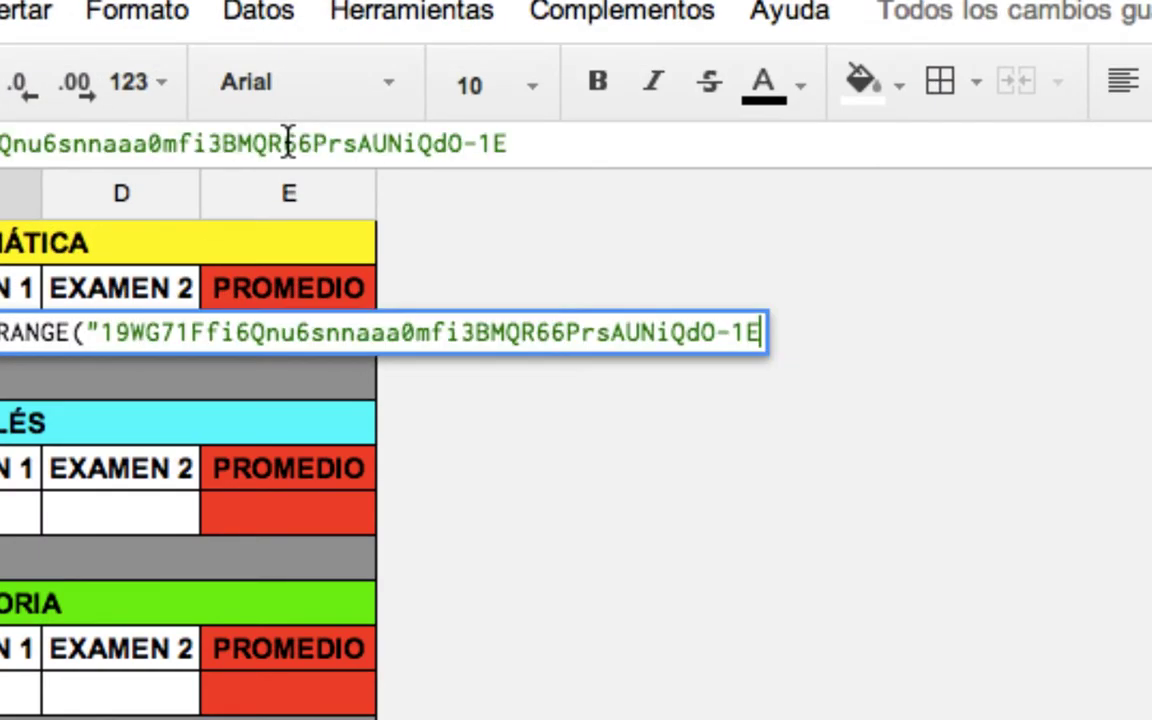
Complete C3's IMPORTRANGE with the pasted key and "Sheet3!N2", so it displays 0.
text(")
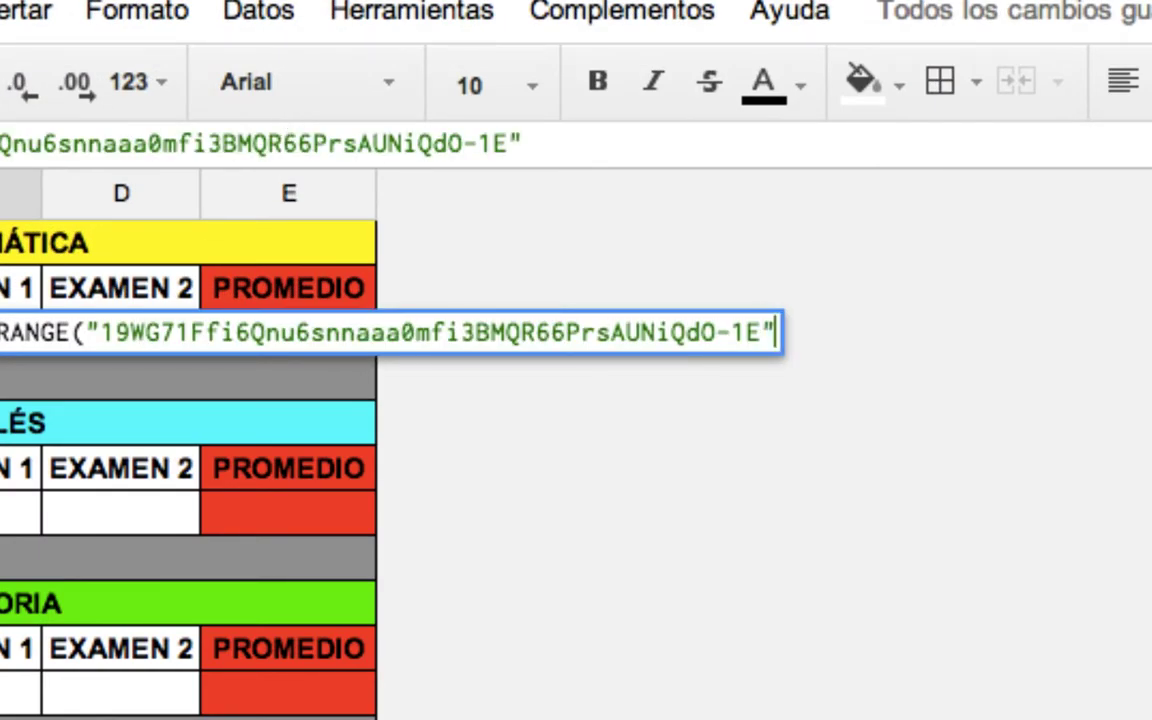
text(,)
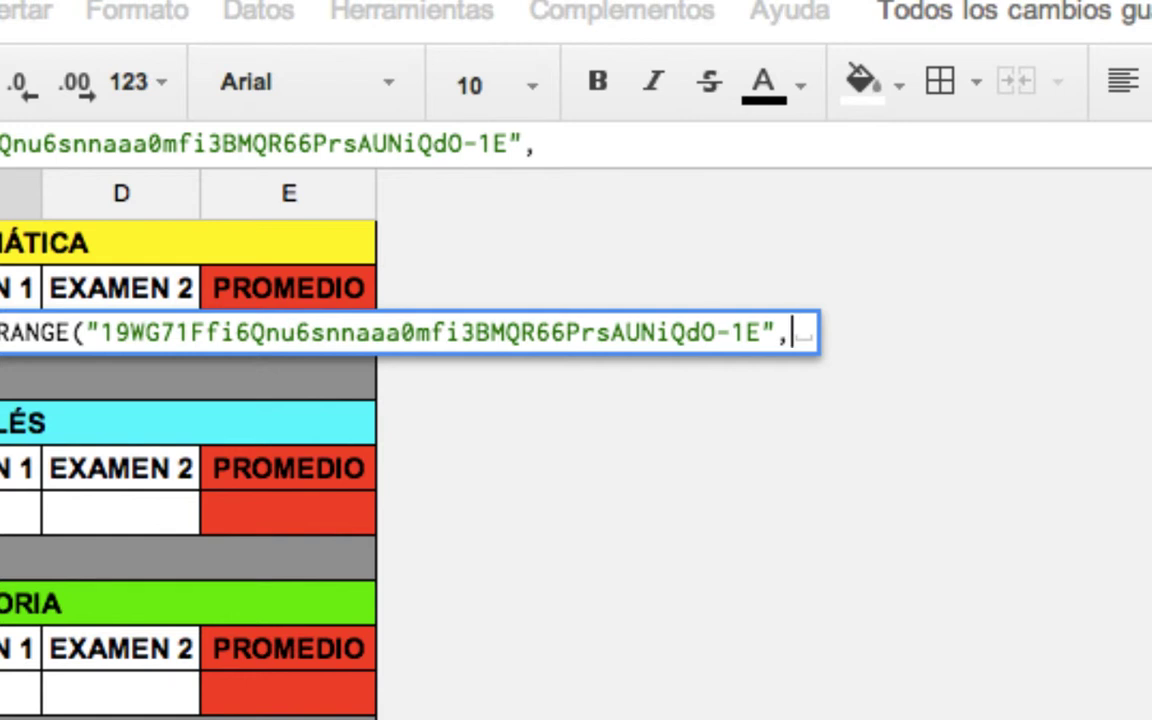
key(BackSpace)
text(")
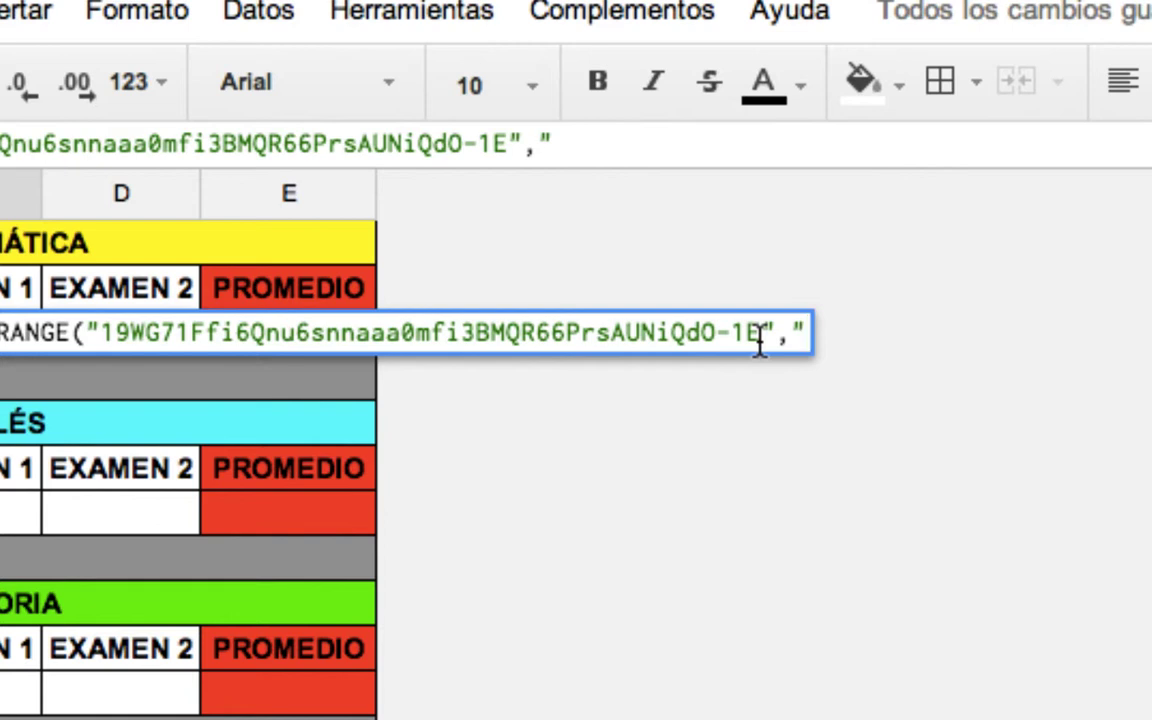
text(Sheet3)
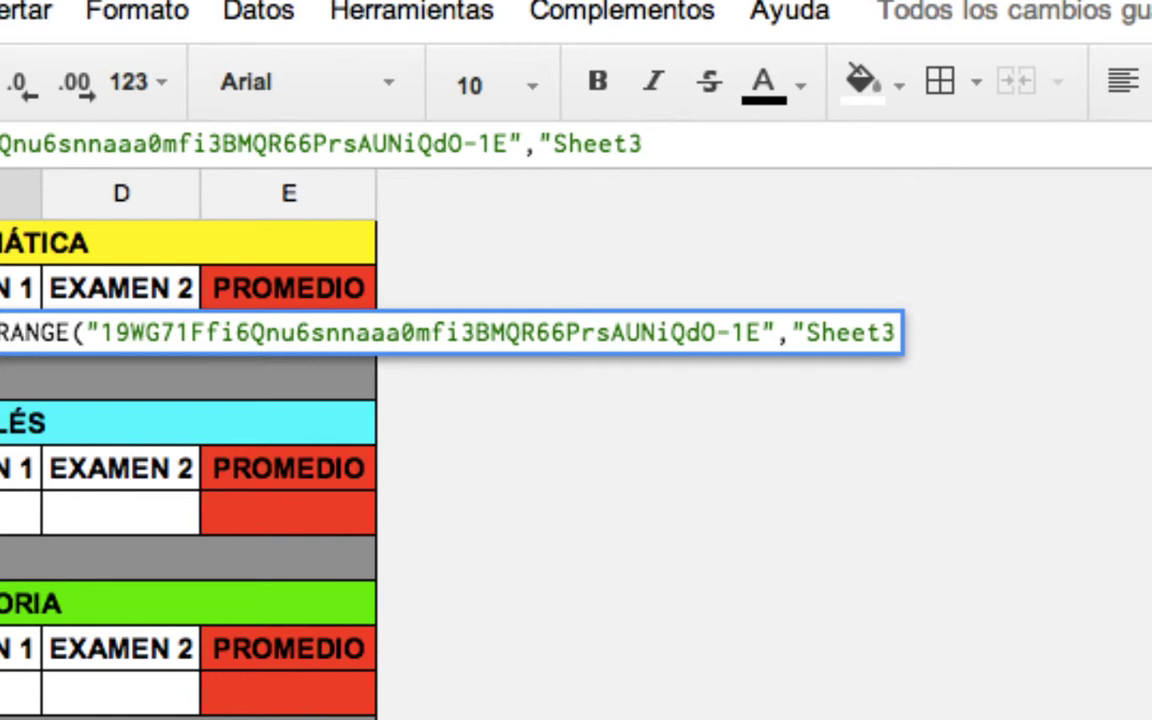
text(!)
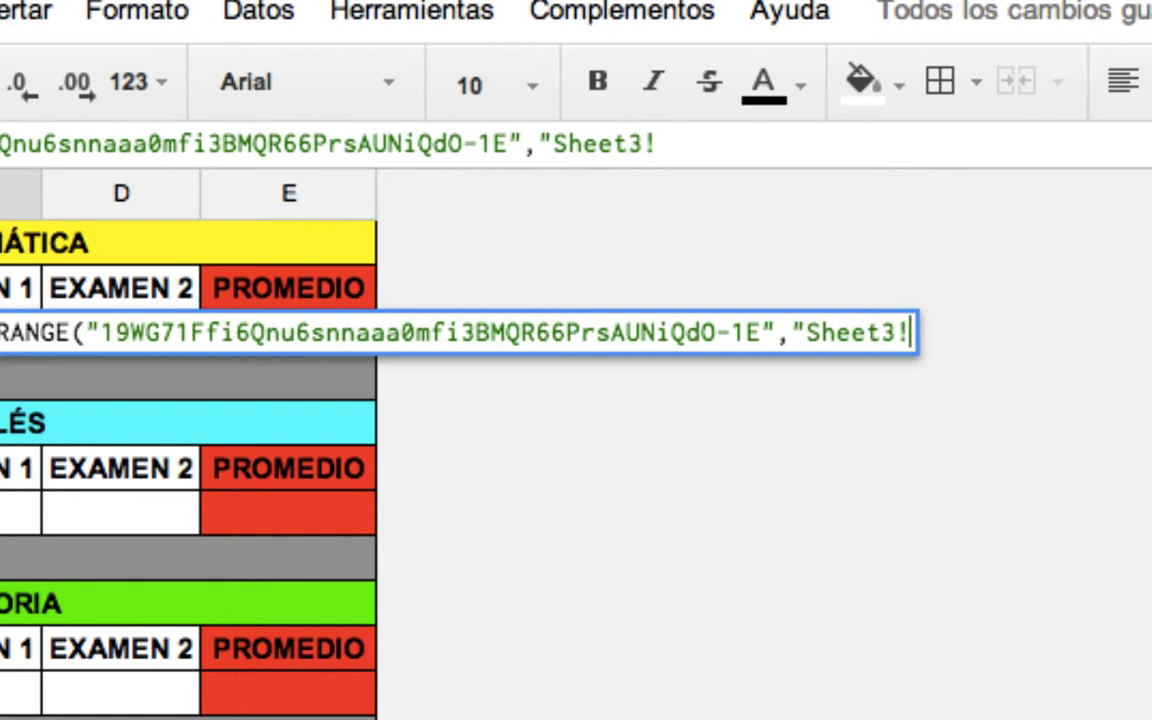
text(N)
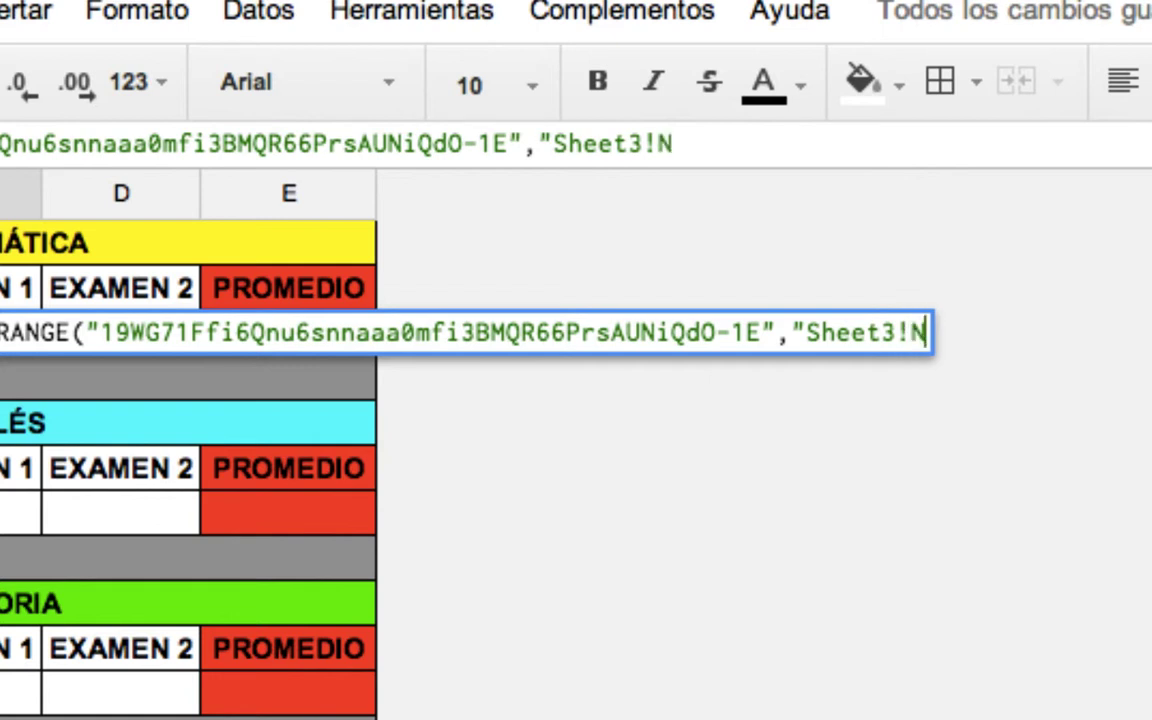
text(2")
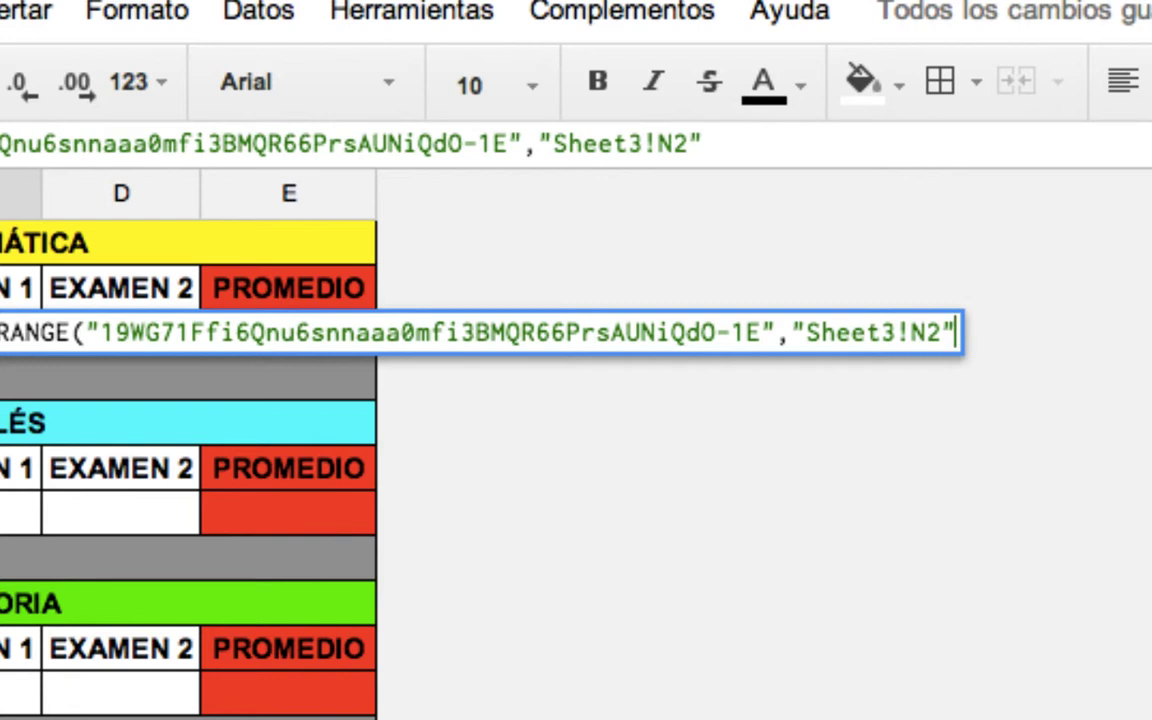
text())
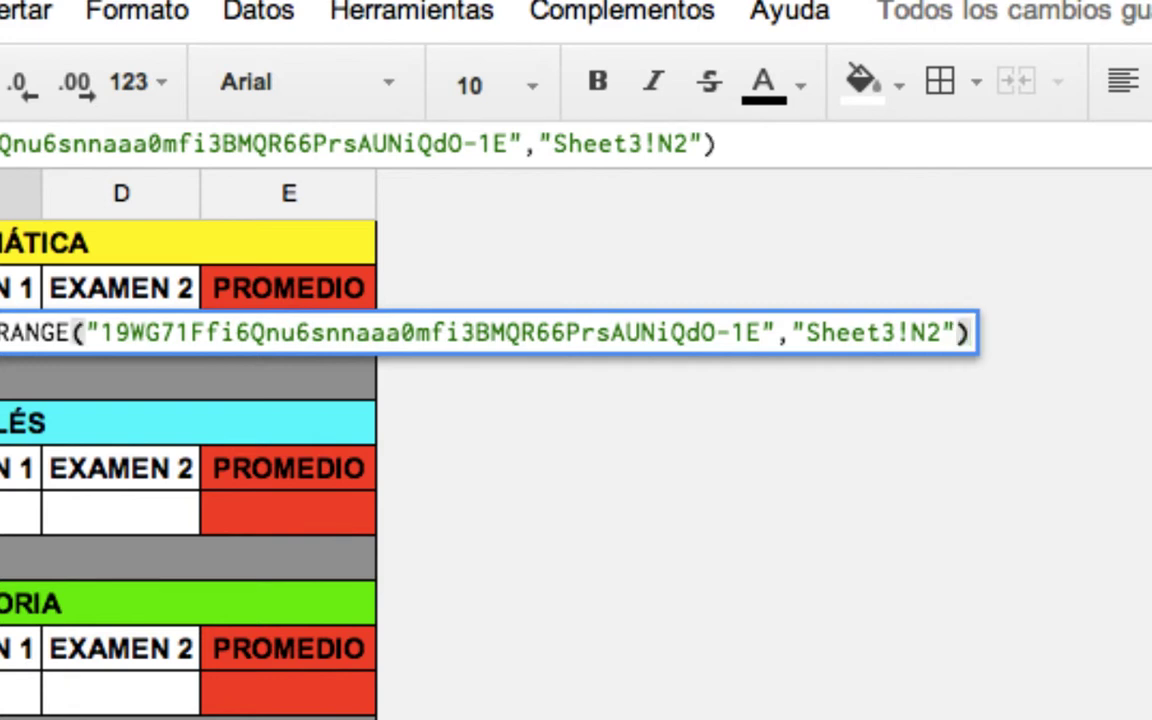
key(Return)
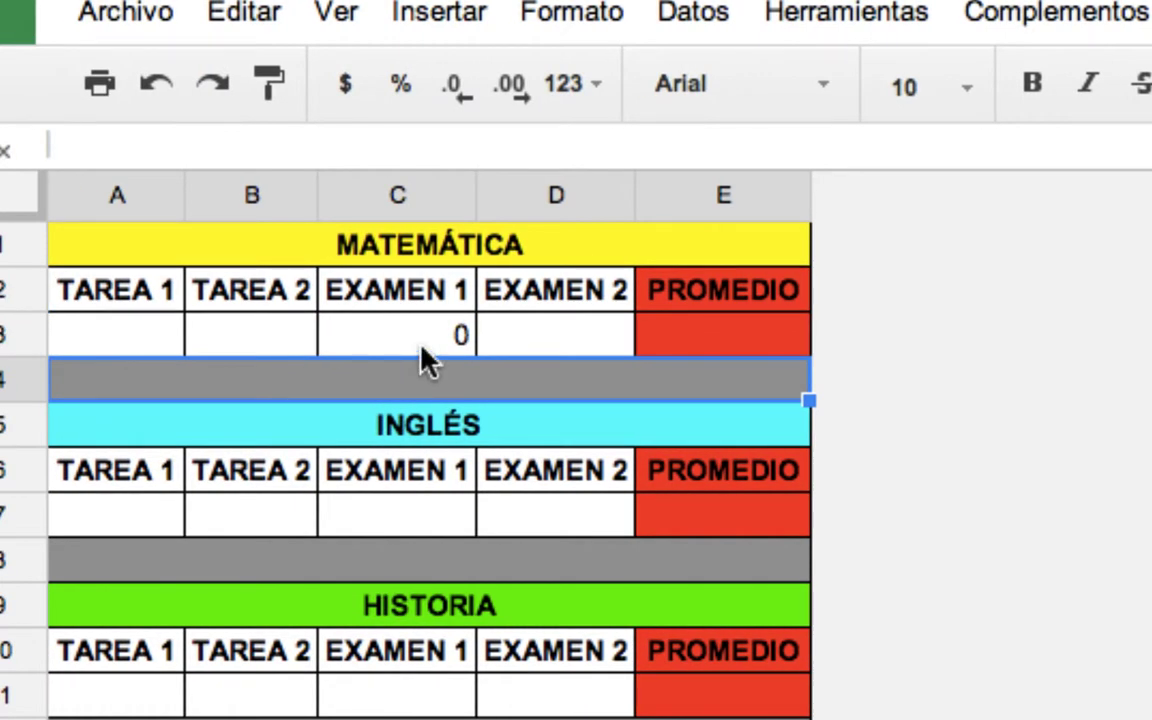
Review C3's import formula and the EX 2 score in O2 of the exam results spreadsheet.
click(420, 348)
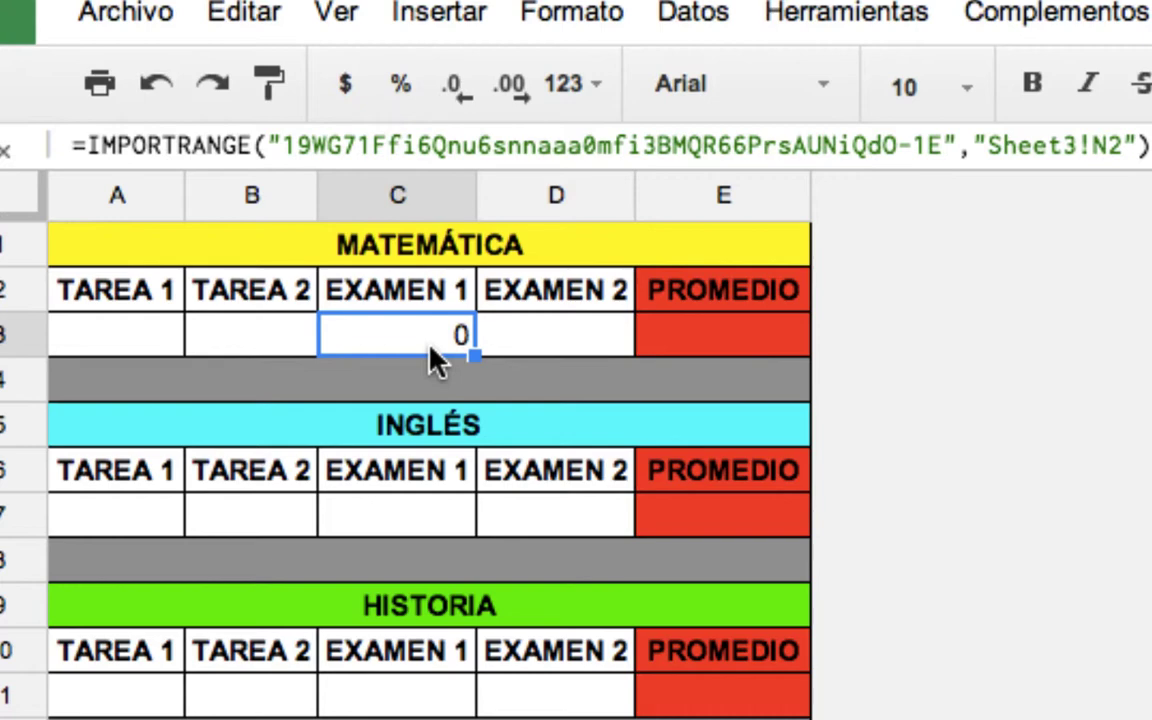
click(551, 337)
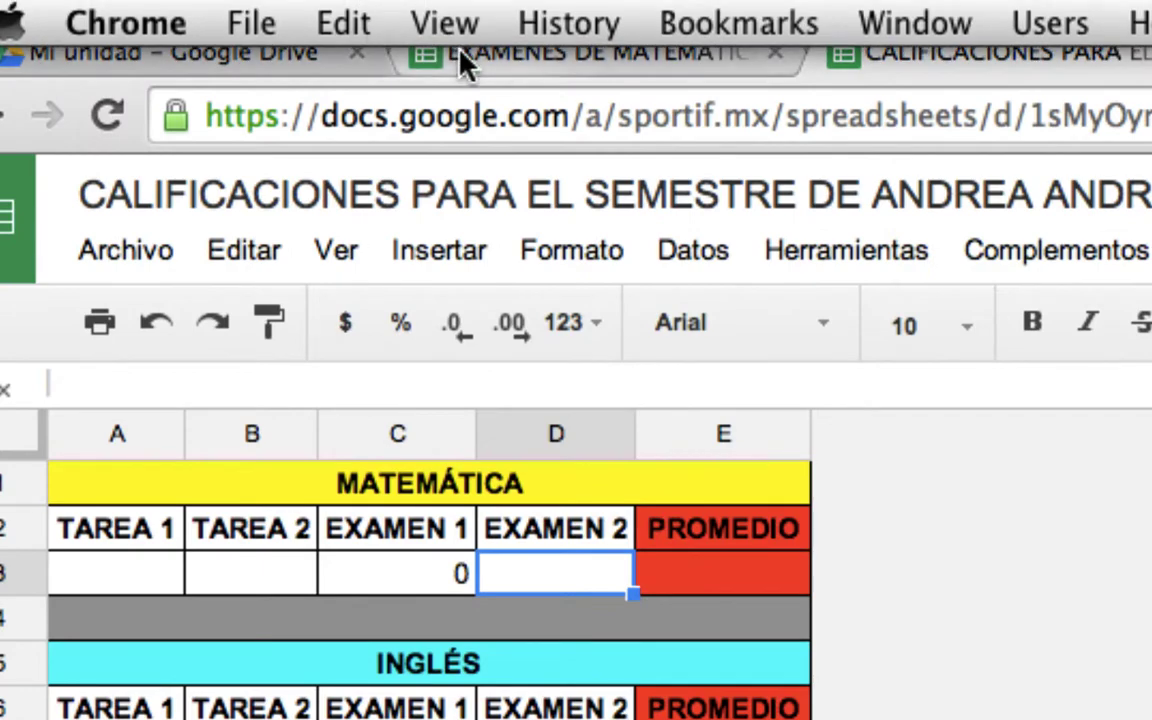
click(535, 66)
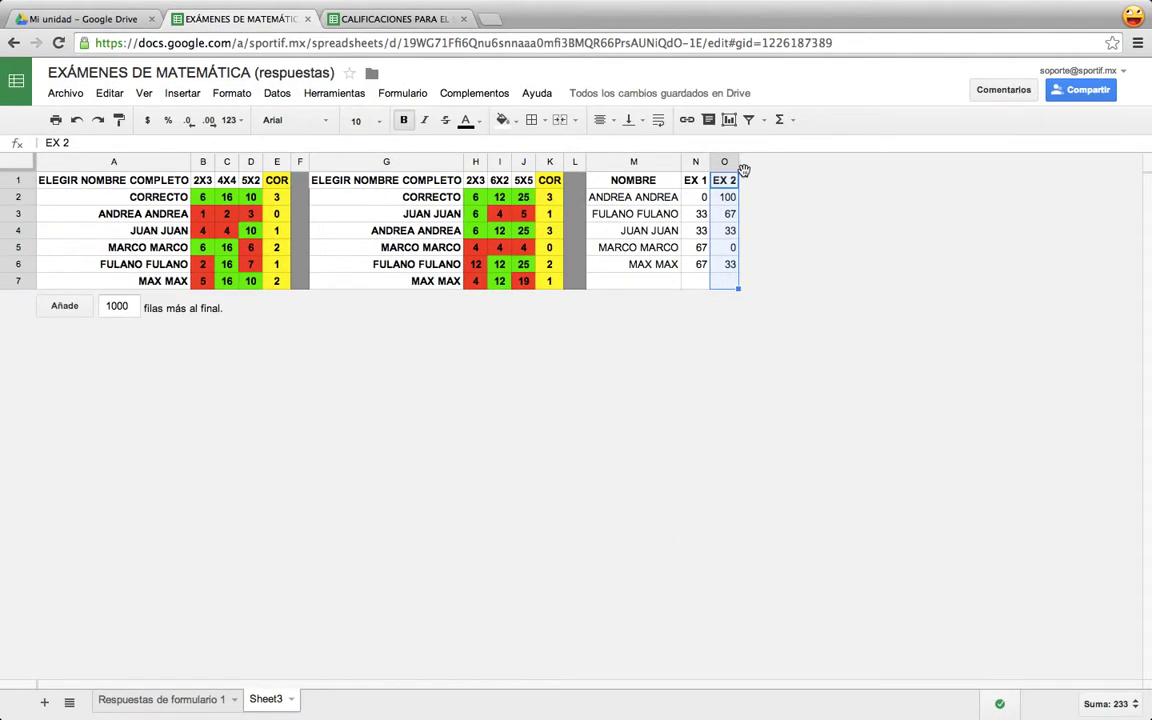
click(728, 197)
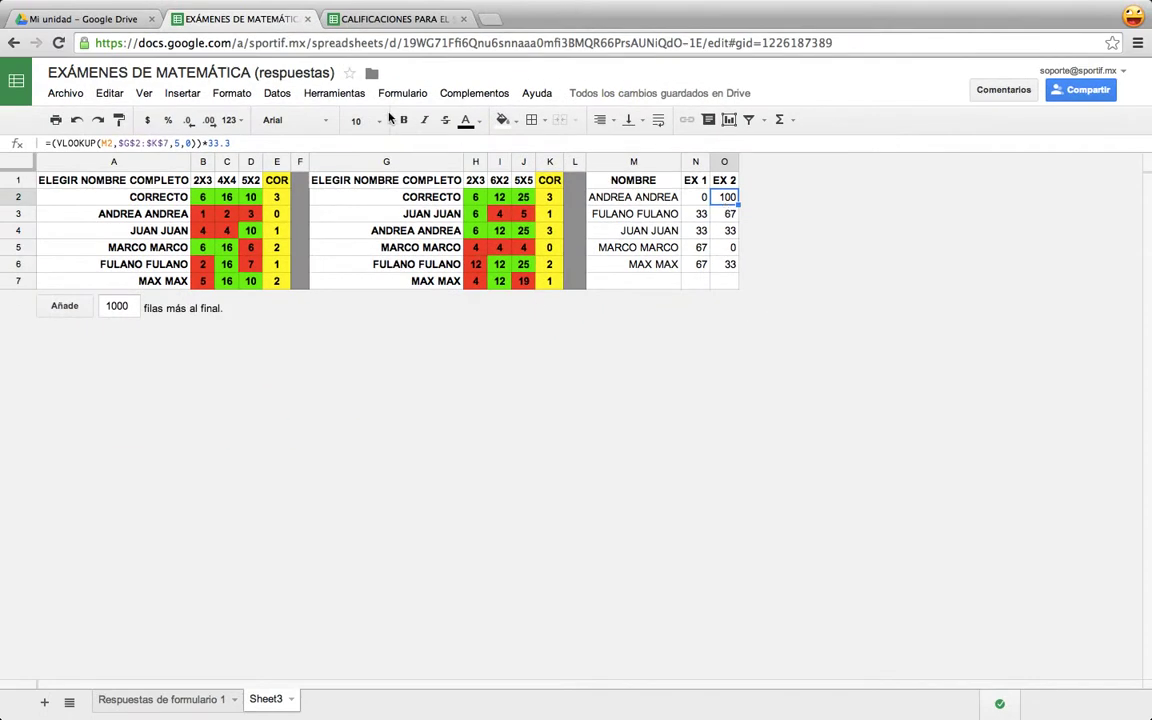
click(373, 17)
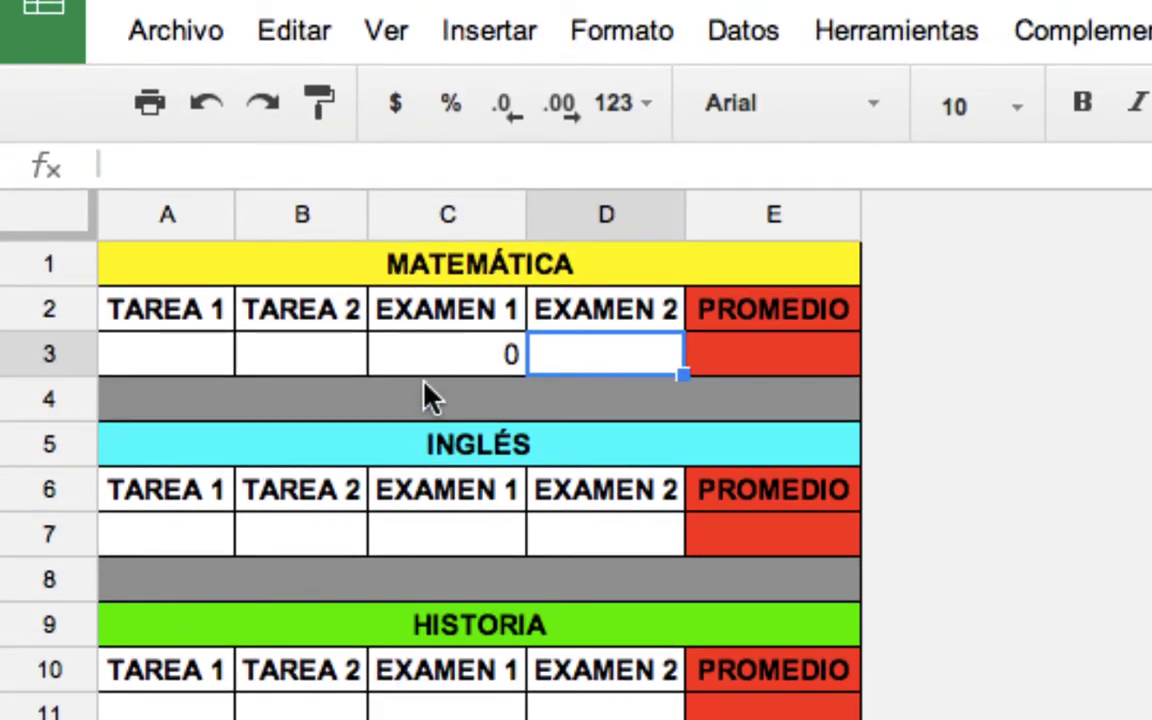
Copy C3's import formula into D3 and change Sheet3!N2 to Sheet3!O2, showing 100.
click(430, 370)
key(ctrl+c)
key(Right)
key(ctrl+v)
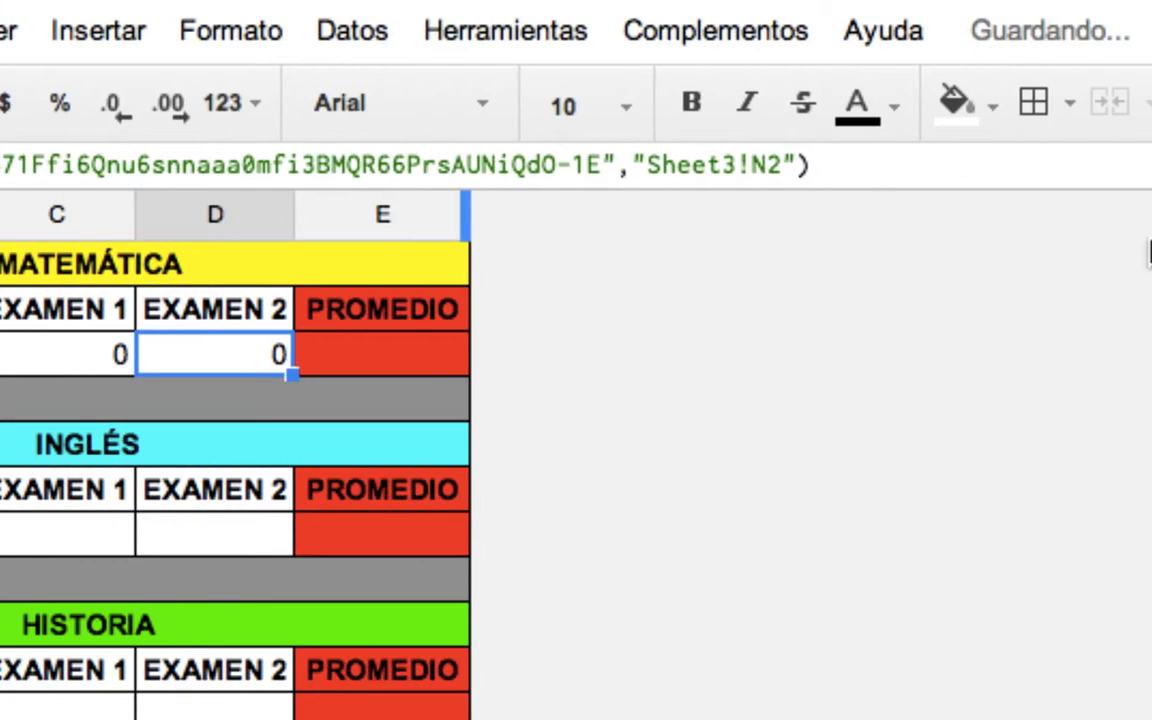
click(766, 166)
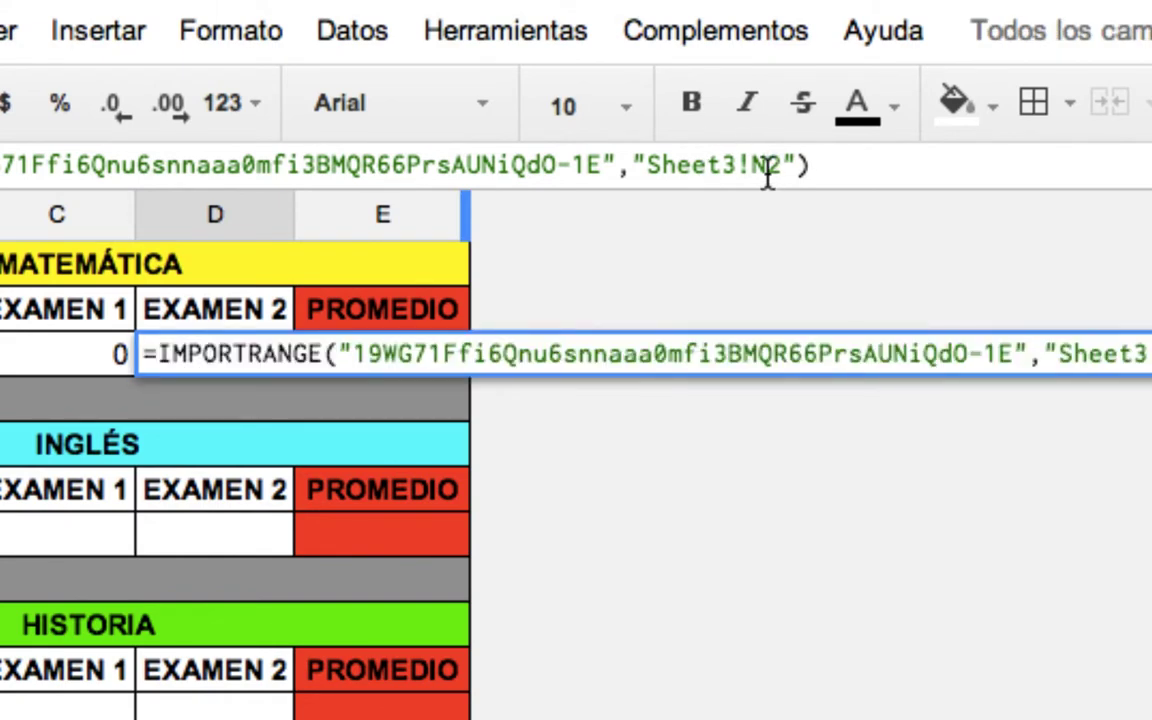
key(BackSpace)
text(O)
key(Return)
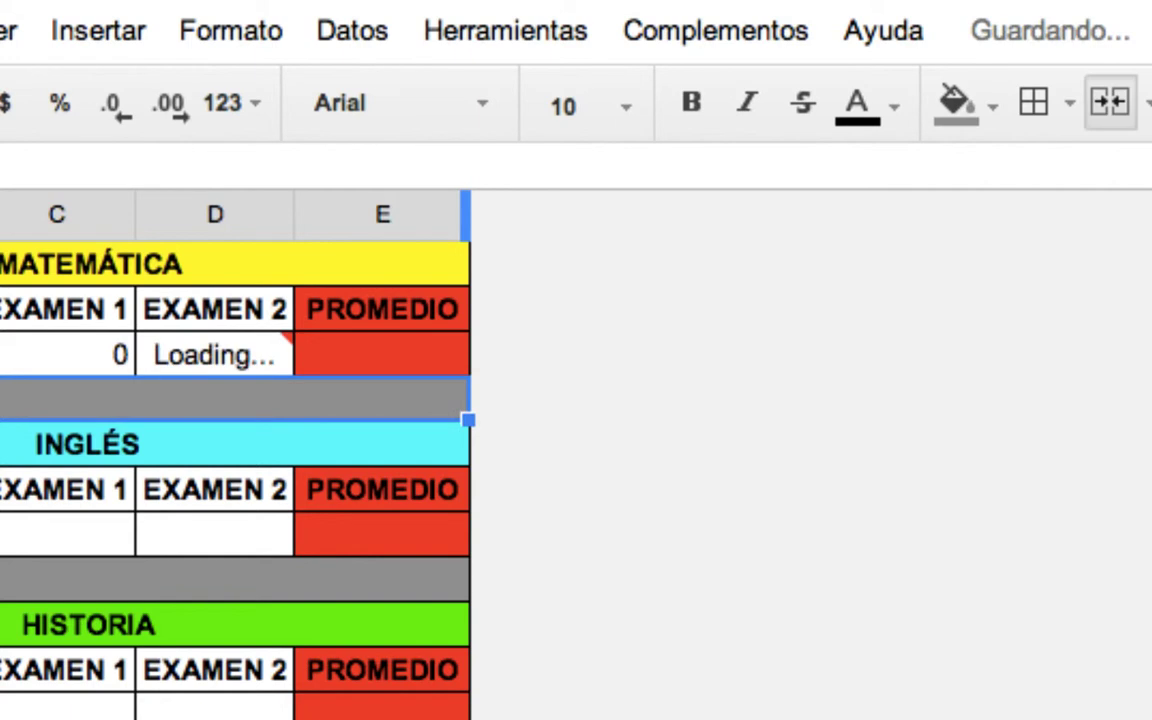
Compare the C3 and D3 formulas and verify the source in the exam responses spreadsheet.
mouse_move(232, 345)
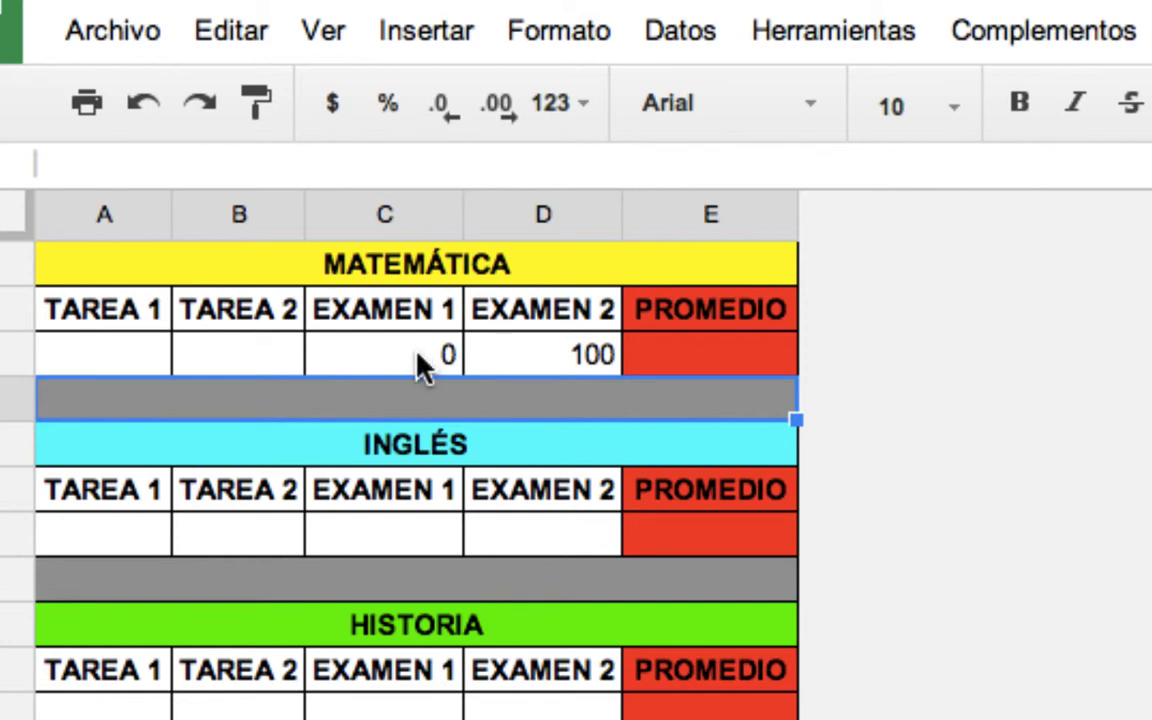
click(410, 350)
click(512, 355)
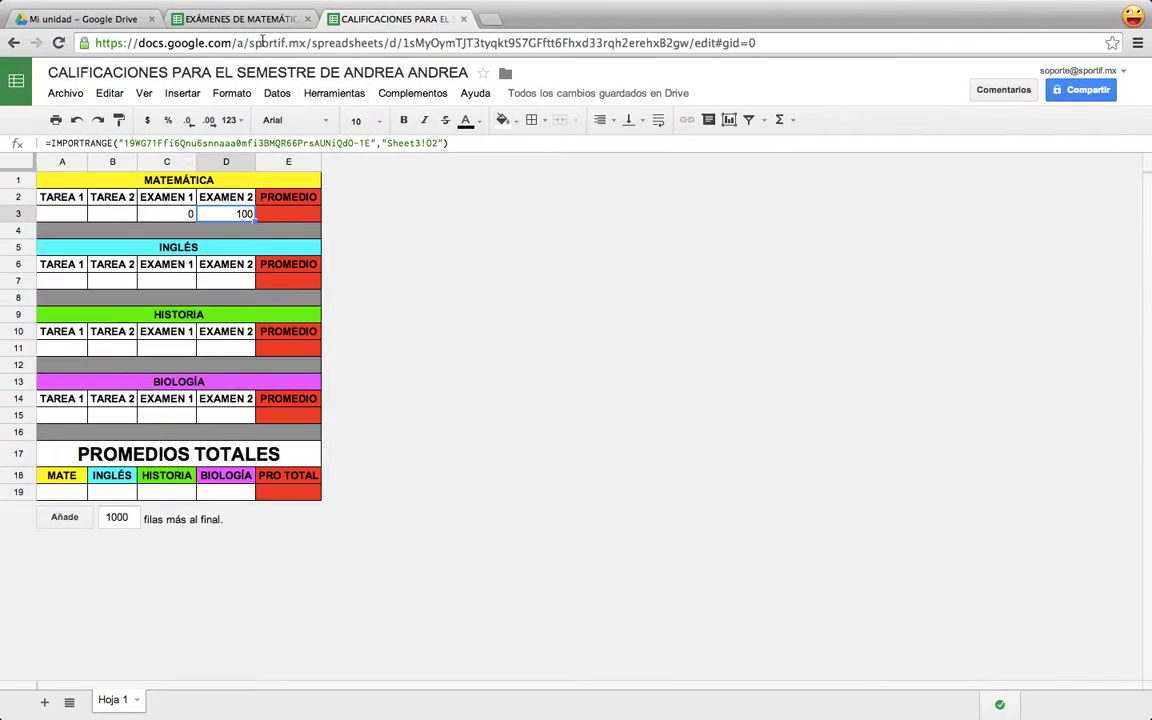
click(240, 19)
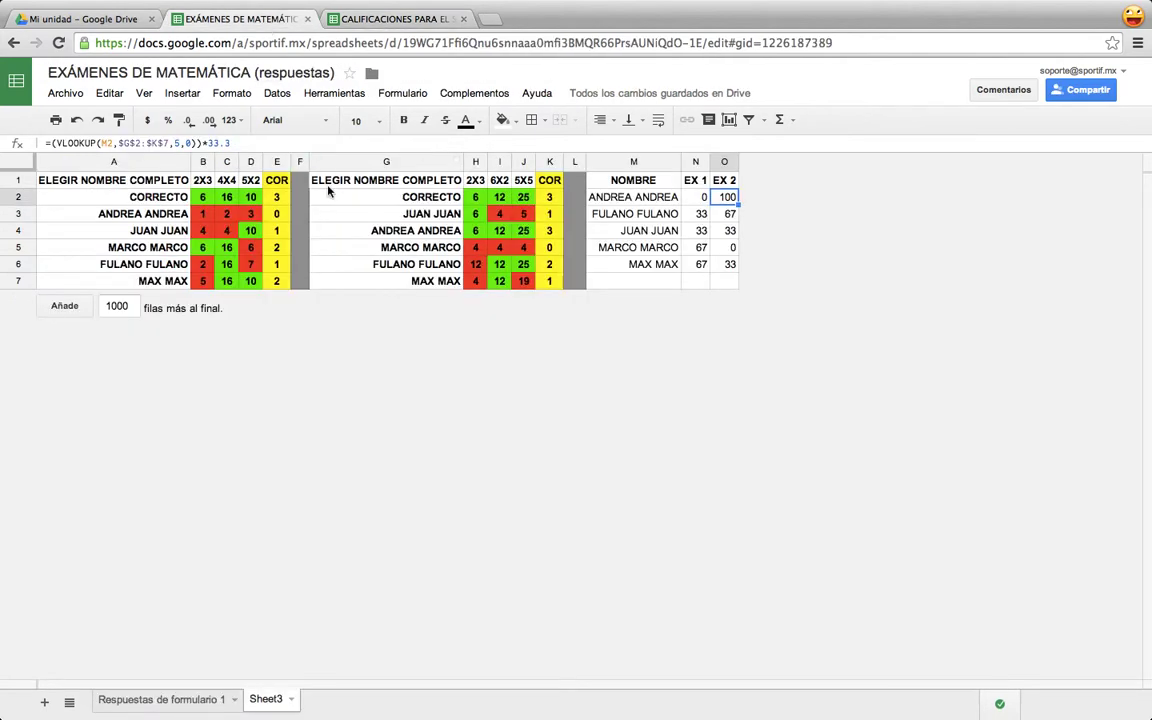
click(370, 20)
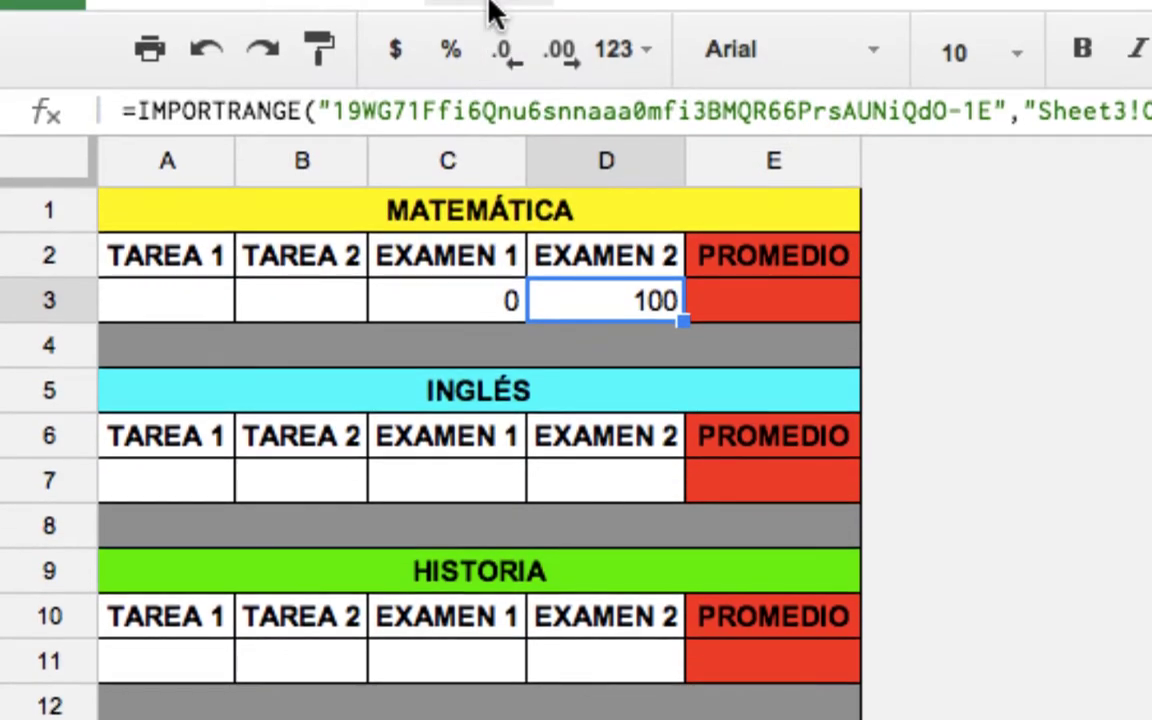
Abandon a started AVERAGE in E3 and review the row 3 grade cells.
click(738, 302)
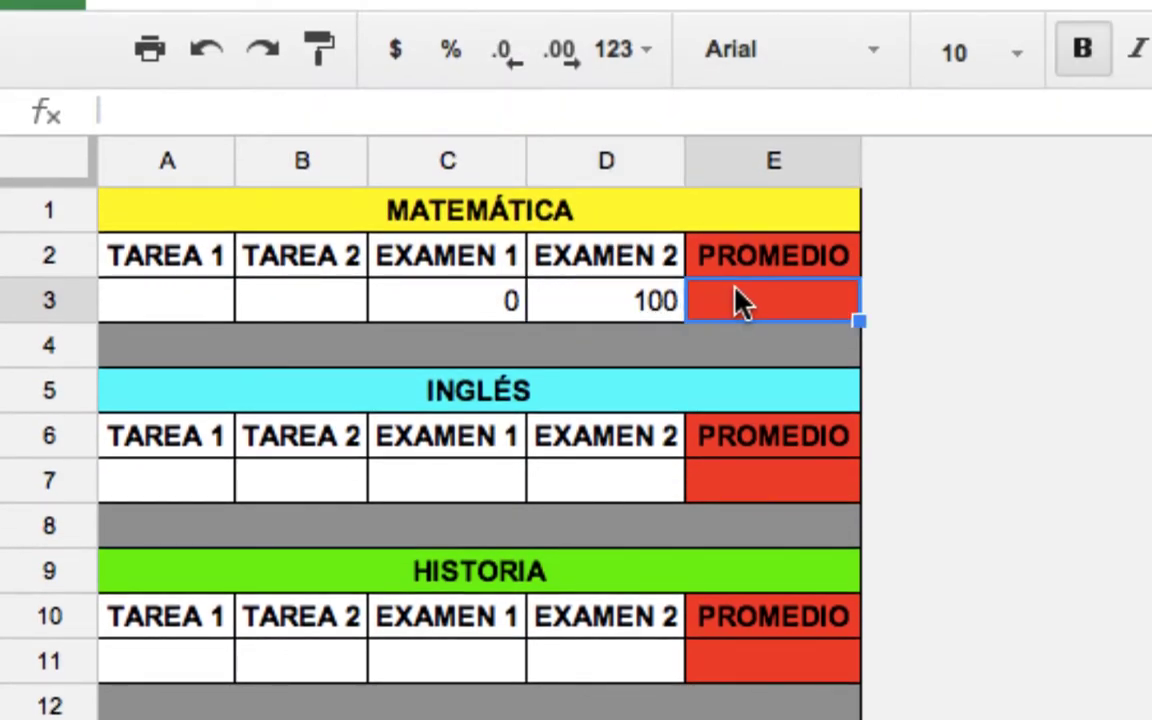
text(=aver)
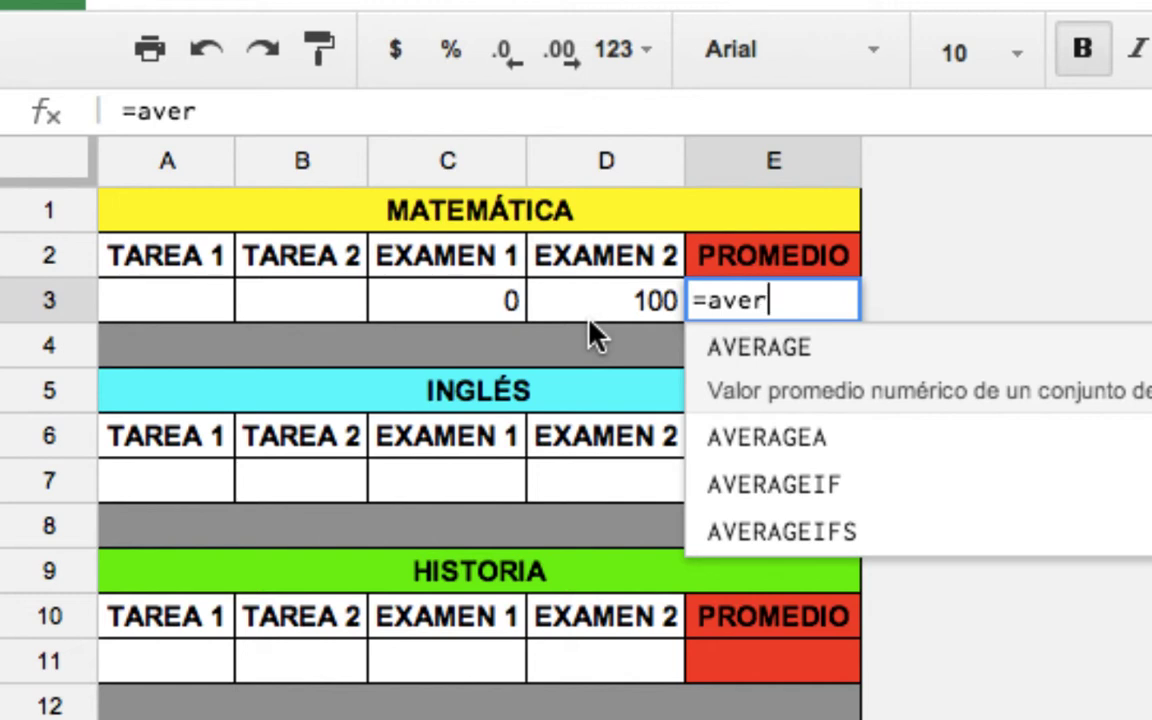
key(BackSpace)
key(BackSpace)
key(BackSpace)
key(BackSpace)
key(BackSpace)
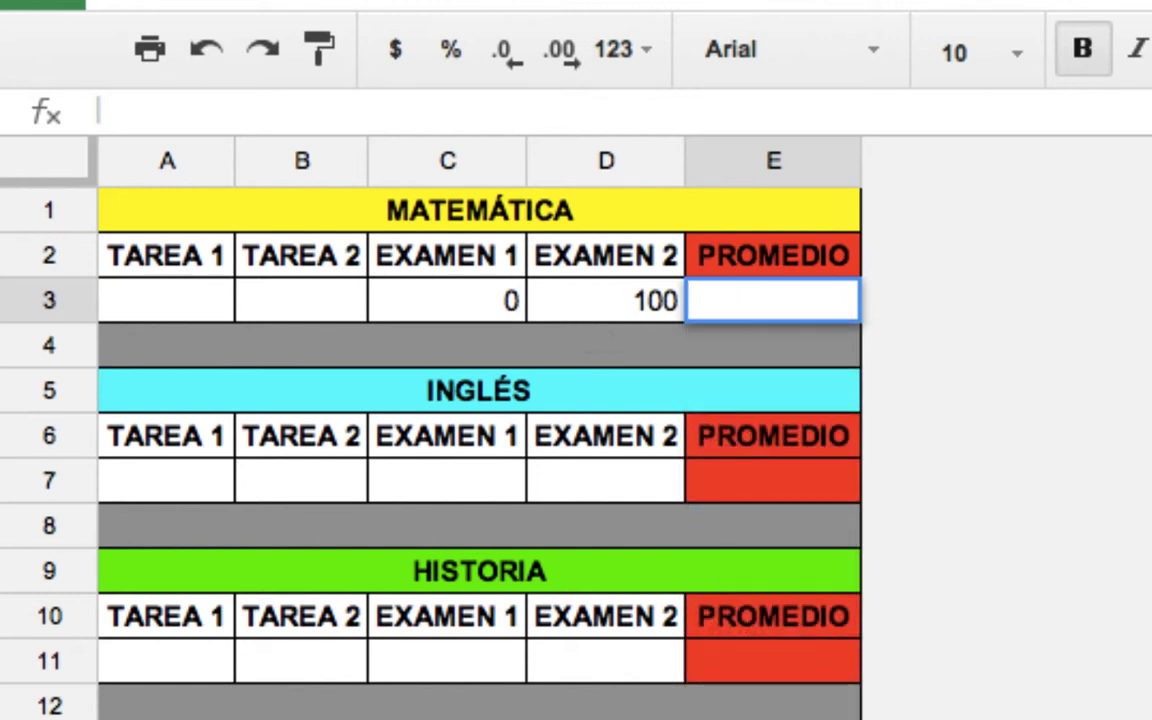
click(625, 302)
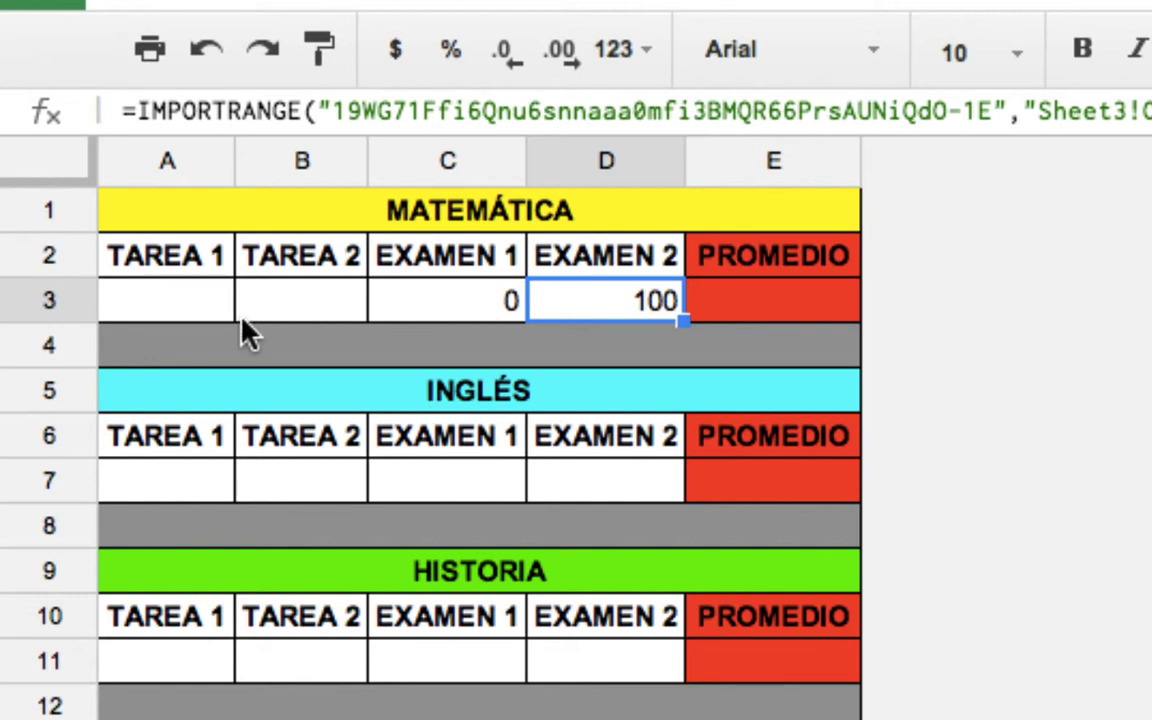
click(213, 305)
click(286, 311)
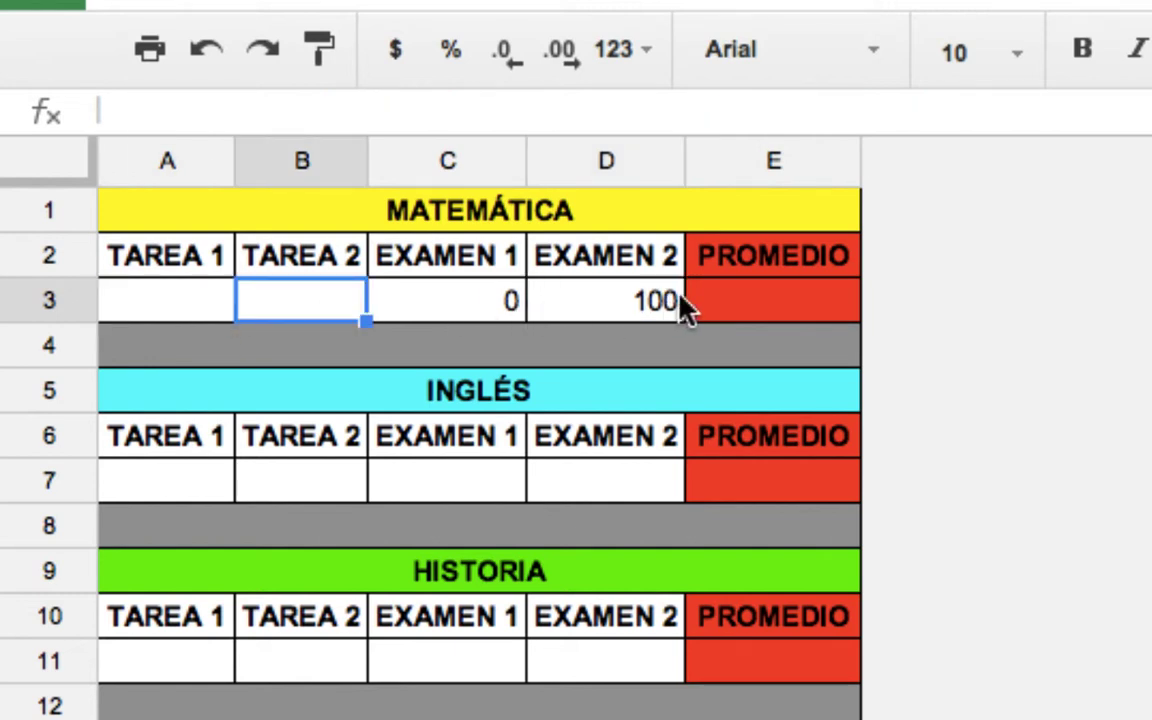
click(722, 298)
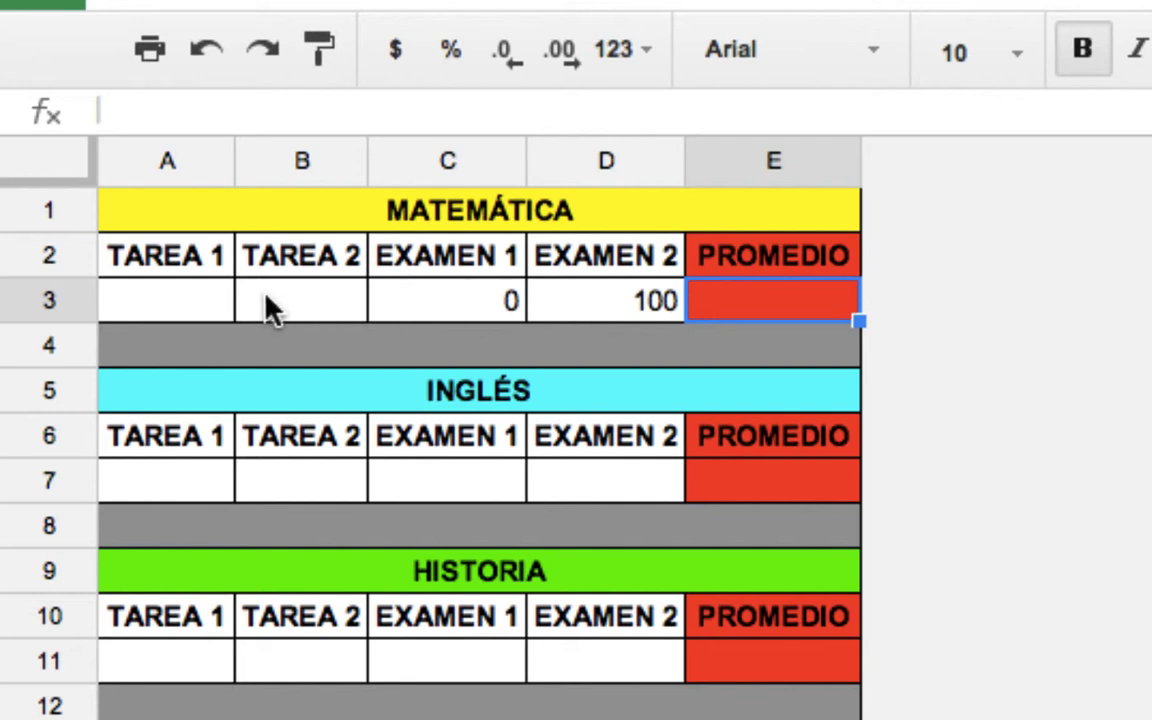
Start E3's =SUM formula with TAREA 1 (A3) and TAREA 2 (B3) each weighted 10%.
click(153, 108)
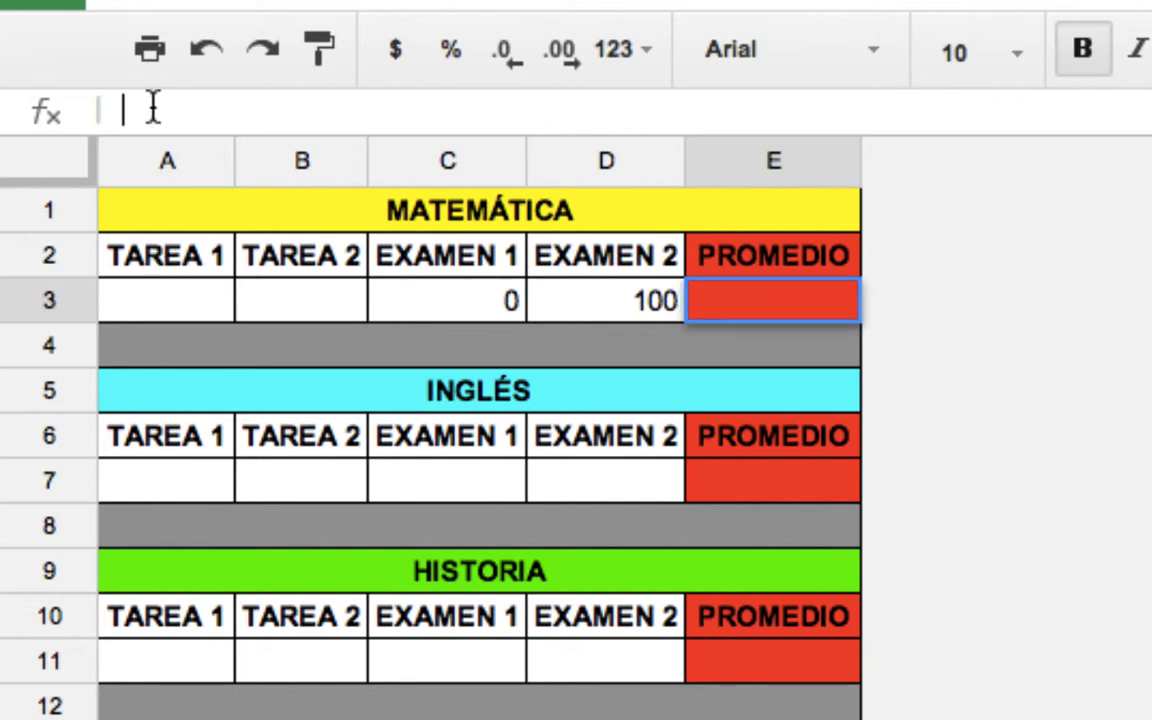
text(=sum)
key(Tab)
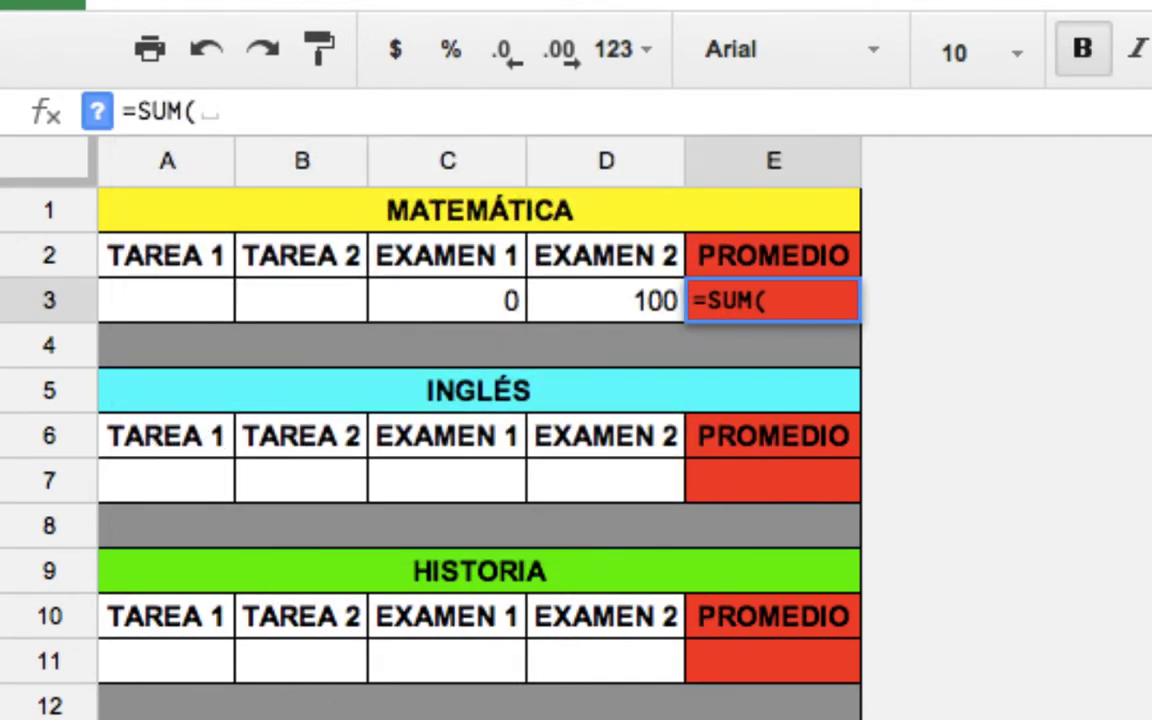
click(140, 314)
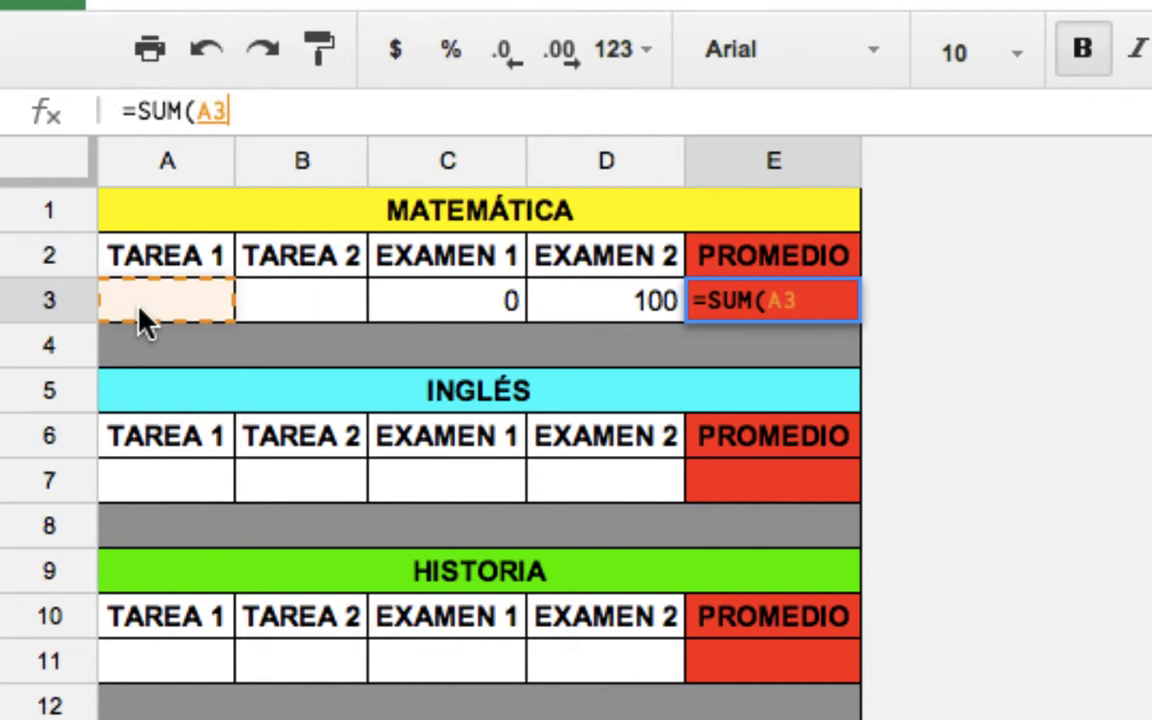
text(*)
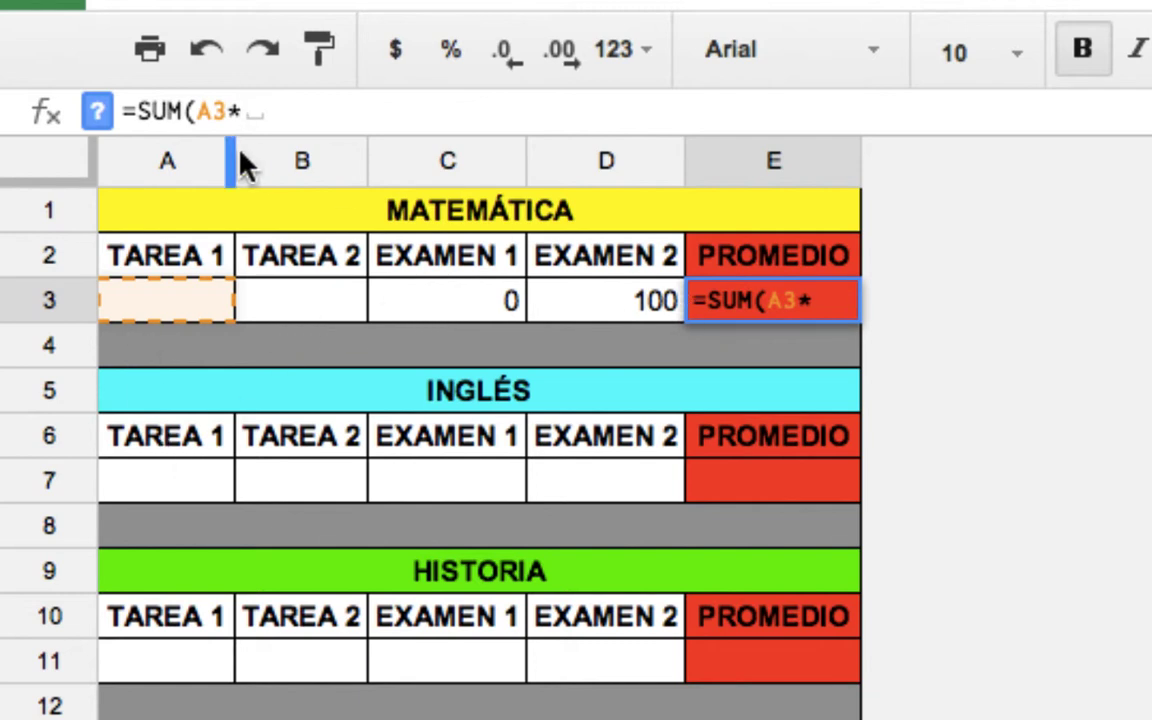
text(10%)
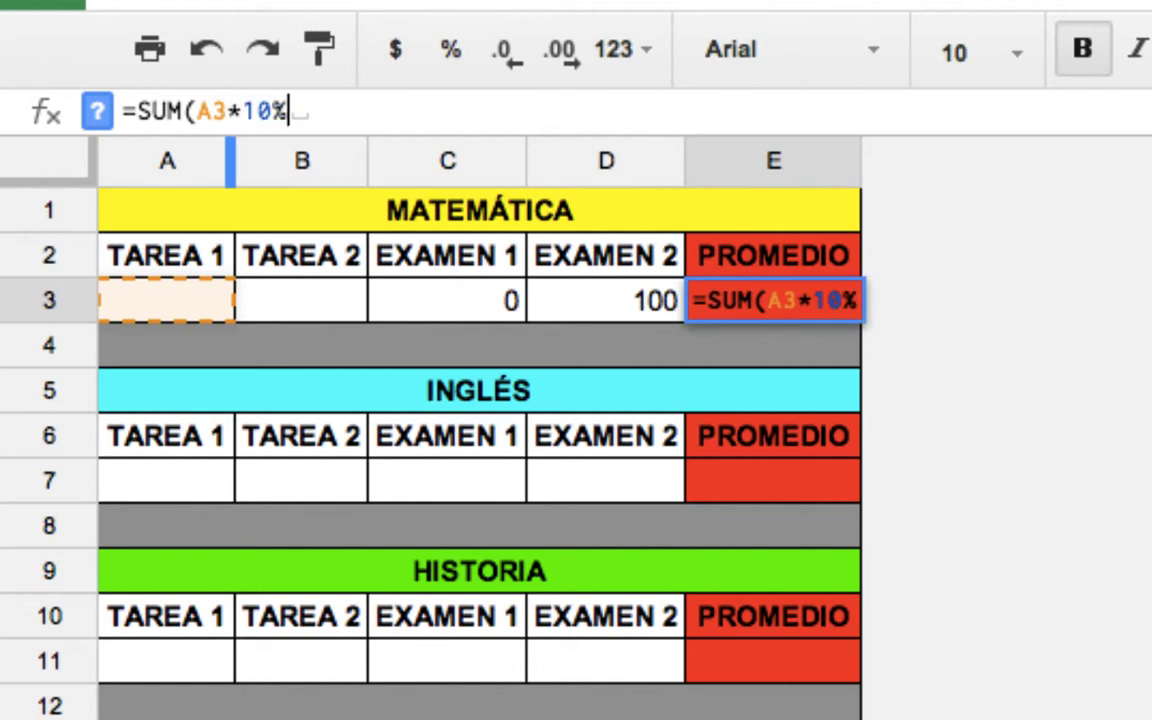
text())
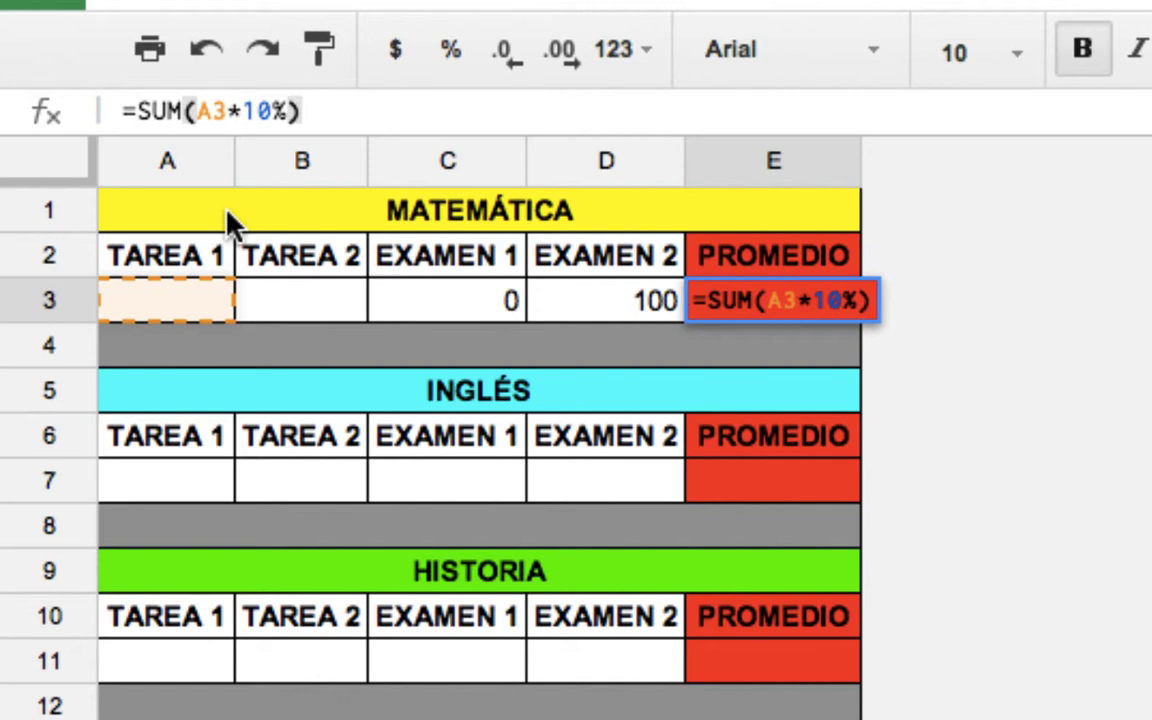
text(+)
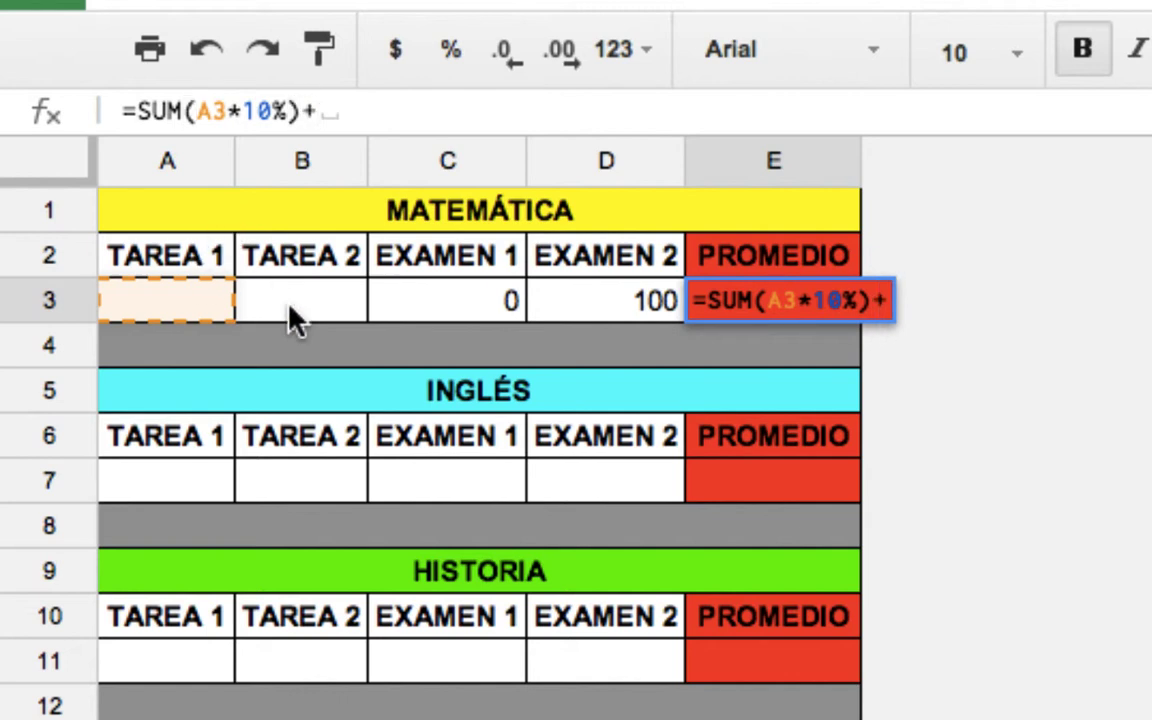
text(()
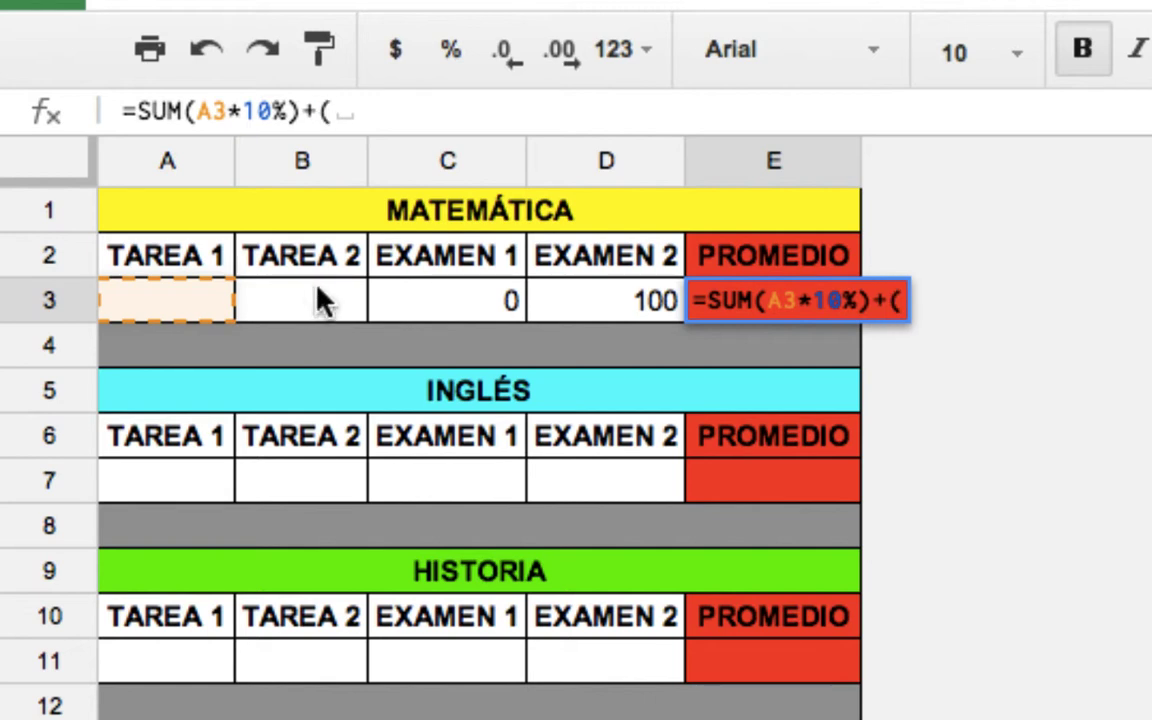
click(318, 287)
text(*10)
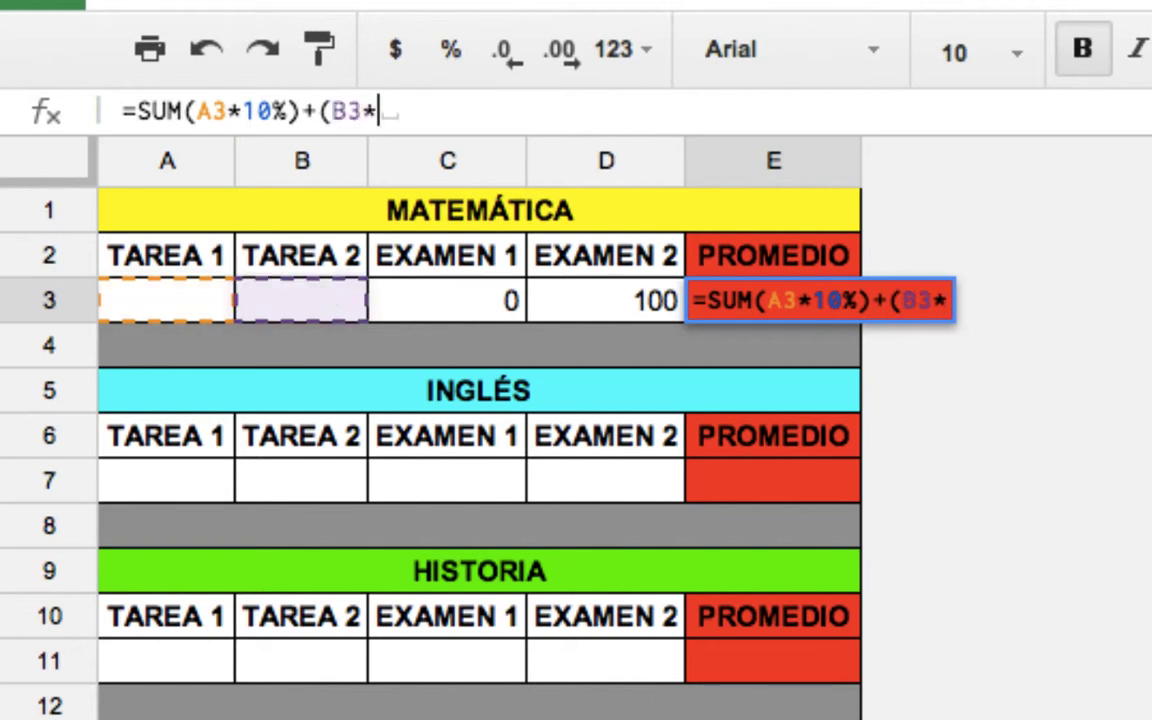
text(%)
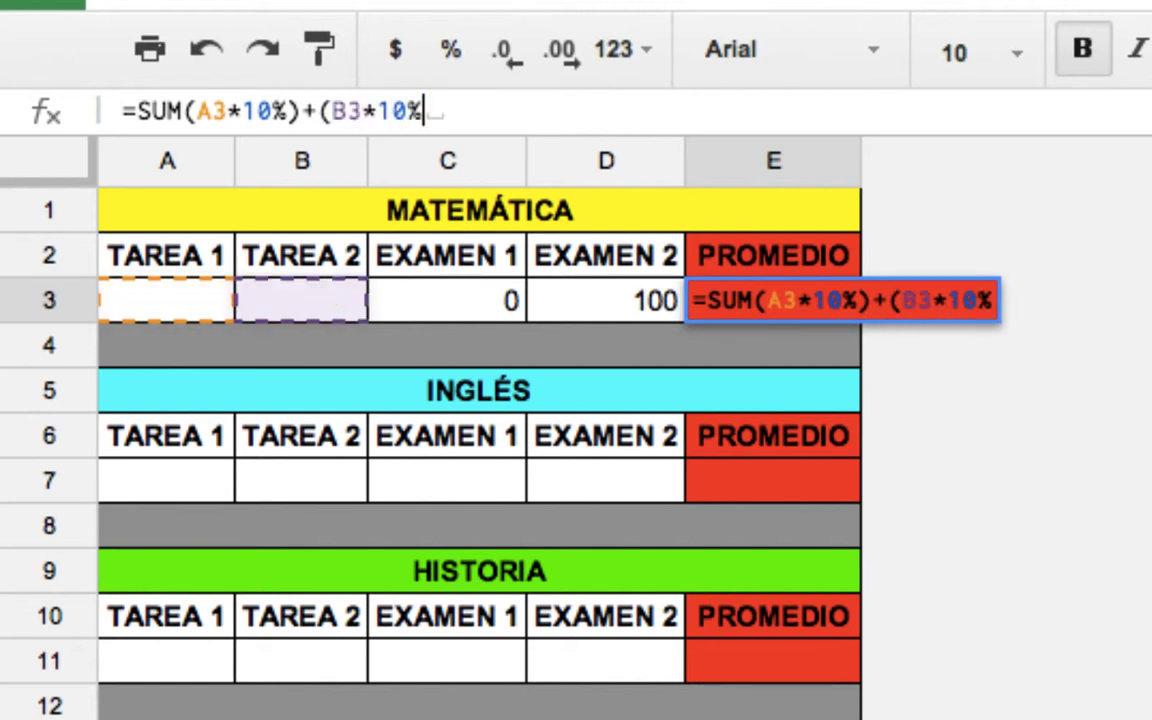
text())
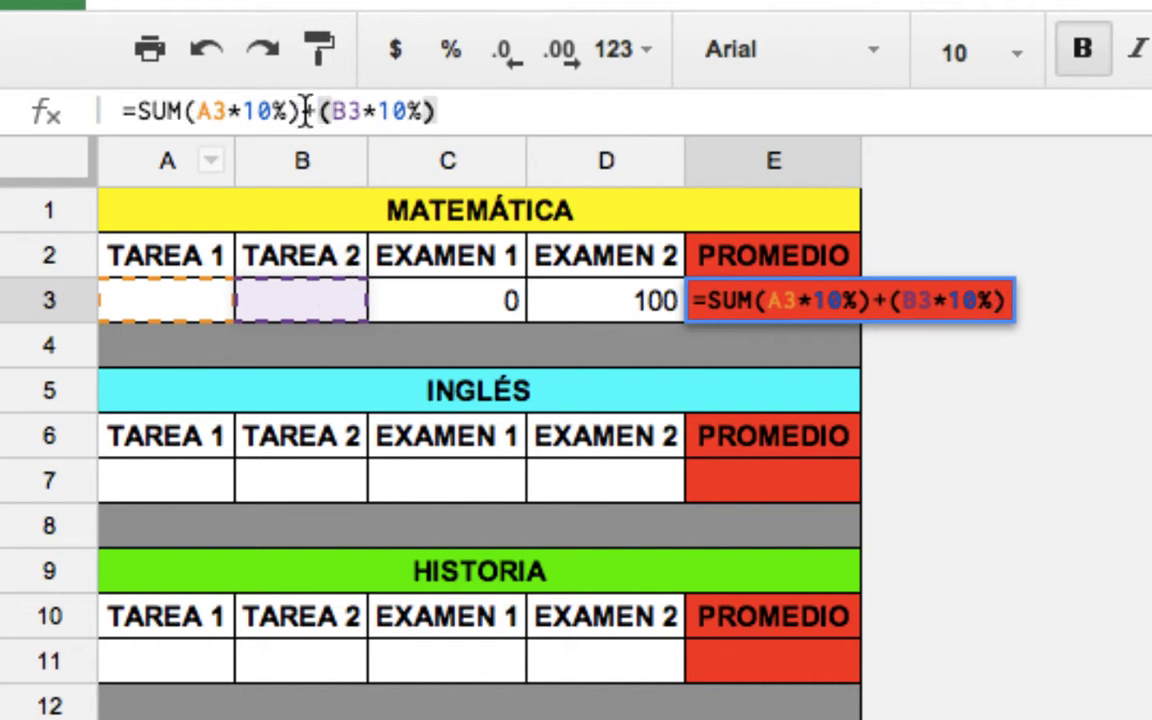
click(185, 112)
text(()
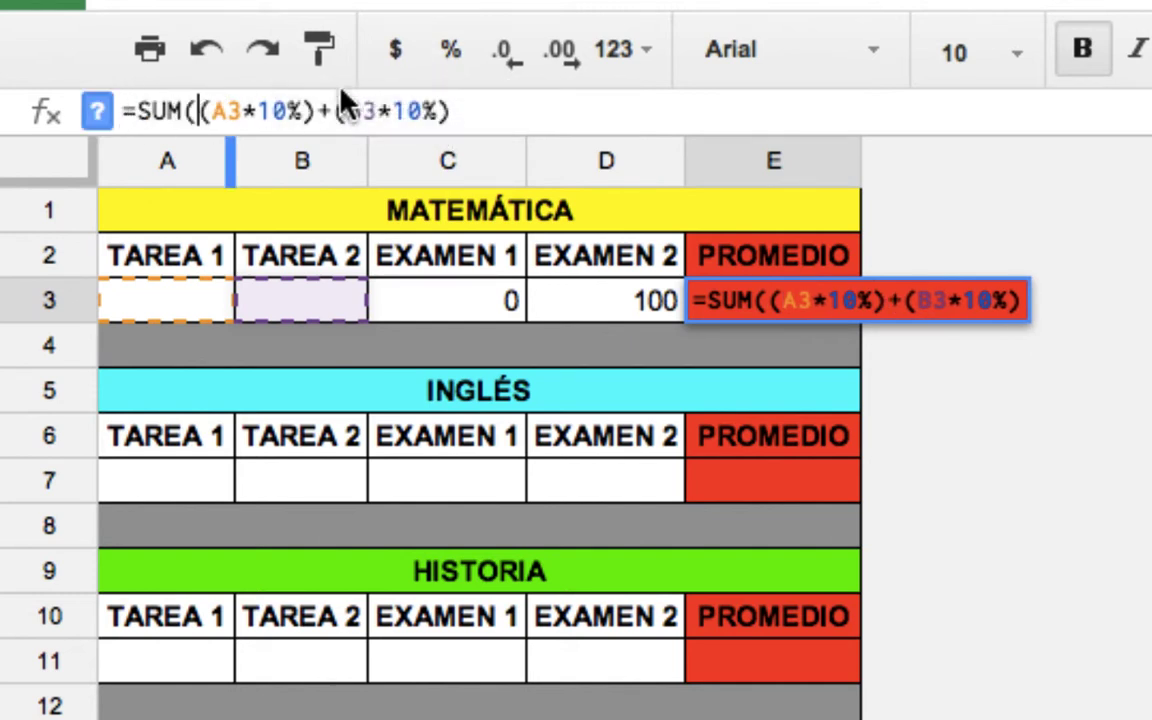
click(455, 108)
text()+)
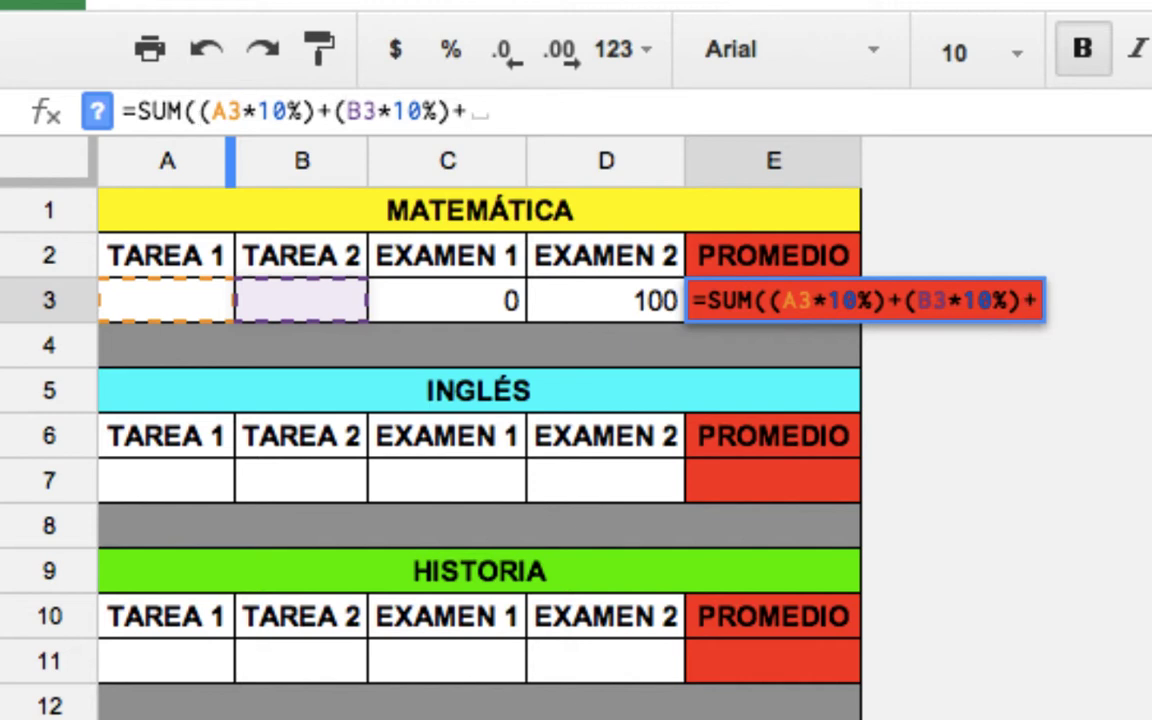
Add EXAMEN 1 (C3) and EXAMEN 2 (D3) at 40% each, so E3 shows 39.96.
click(472, 298)
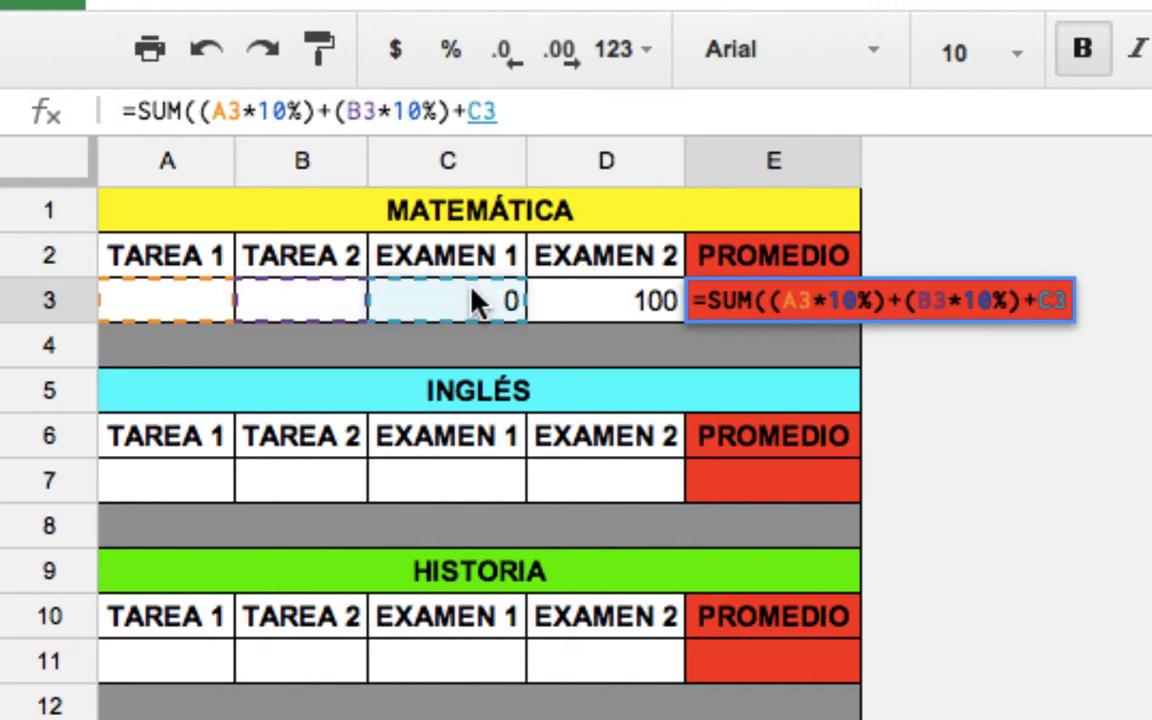
click(470, 112)
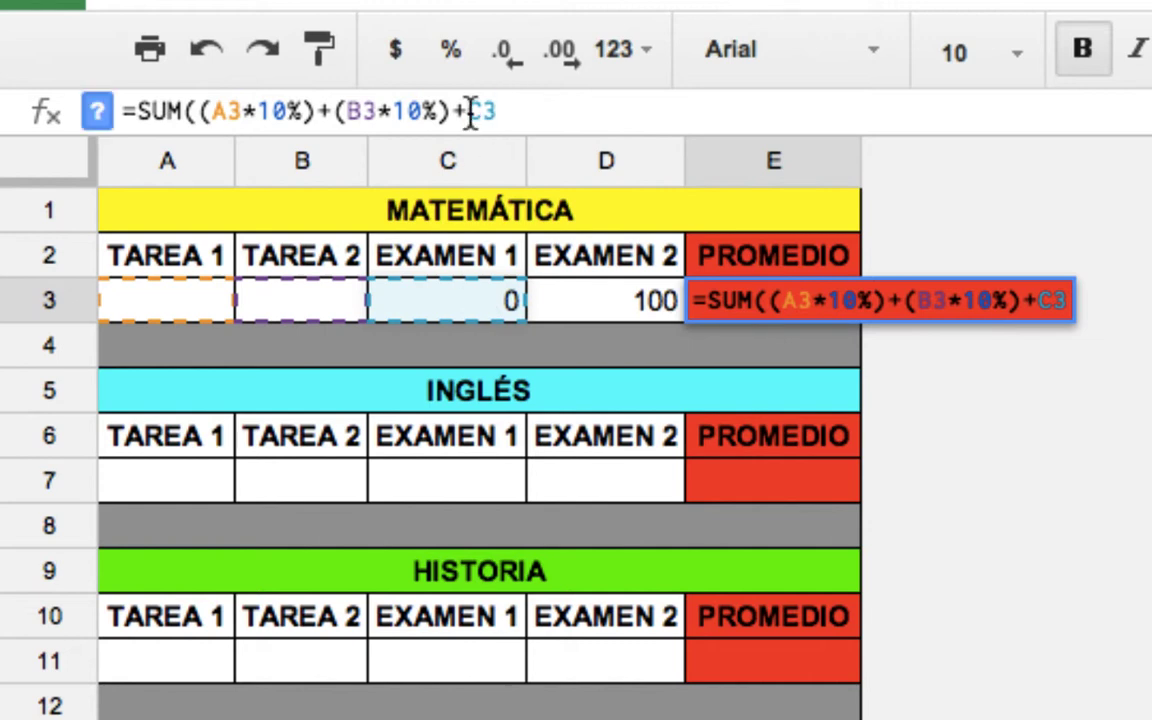
text(()
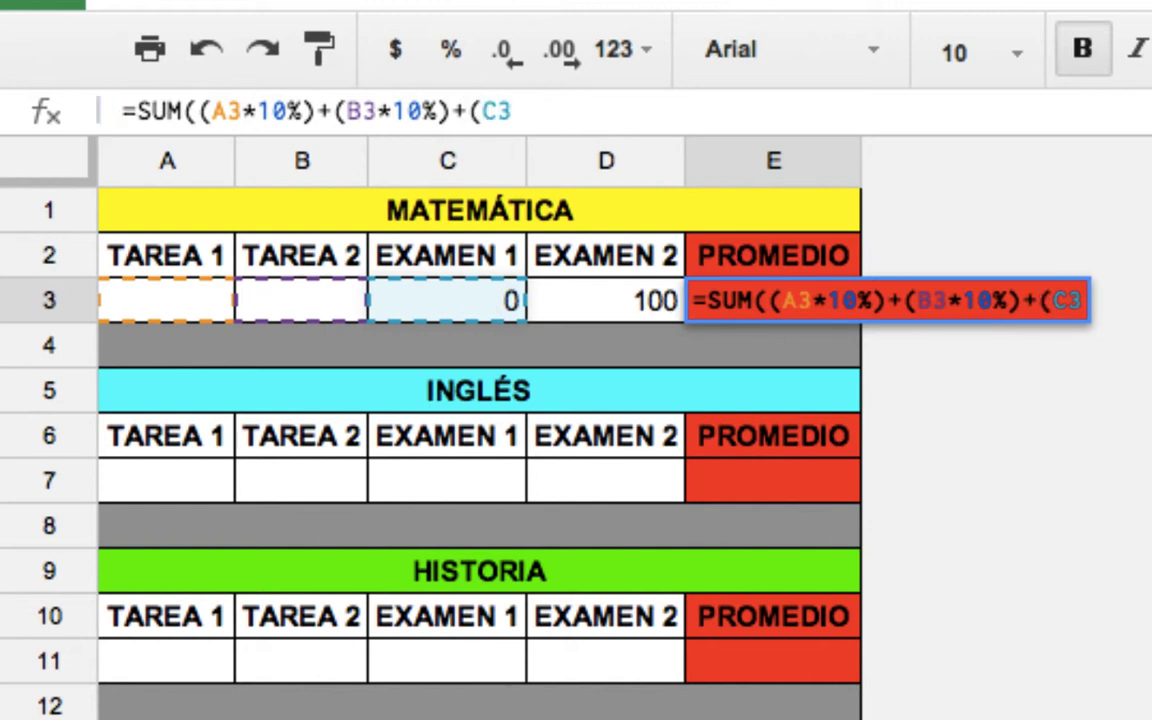
text(*40)
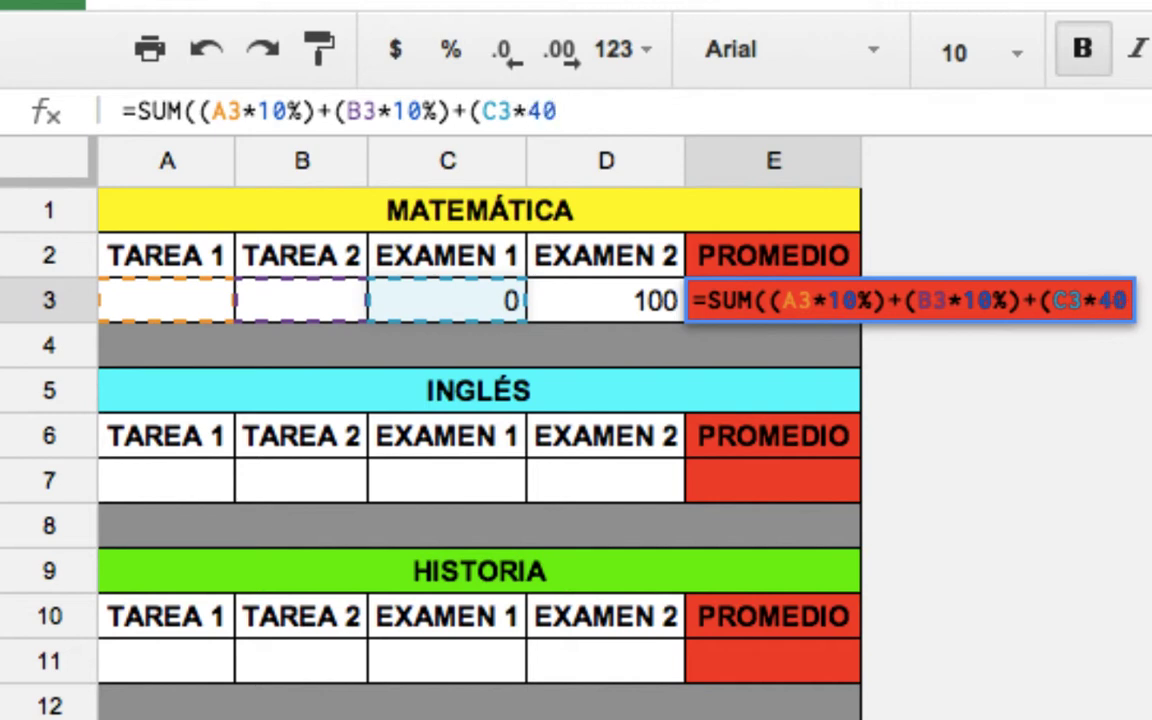
text($)
key(BackSpace)
text(%))
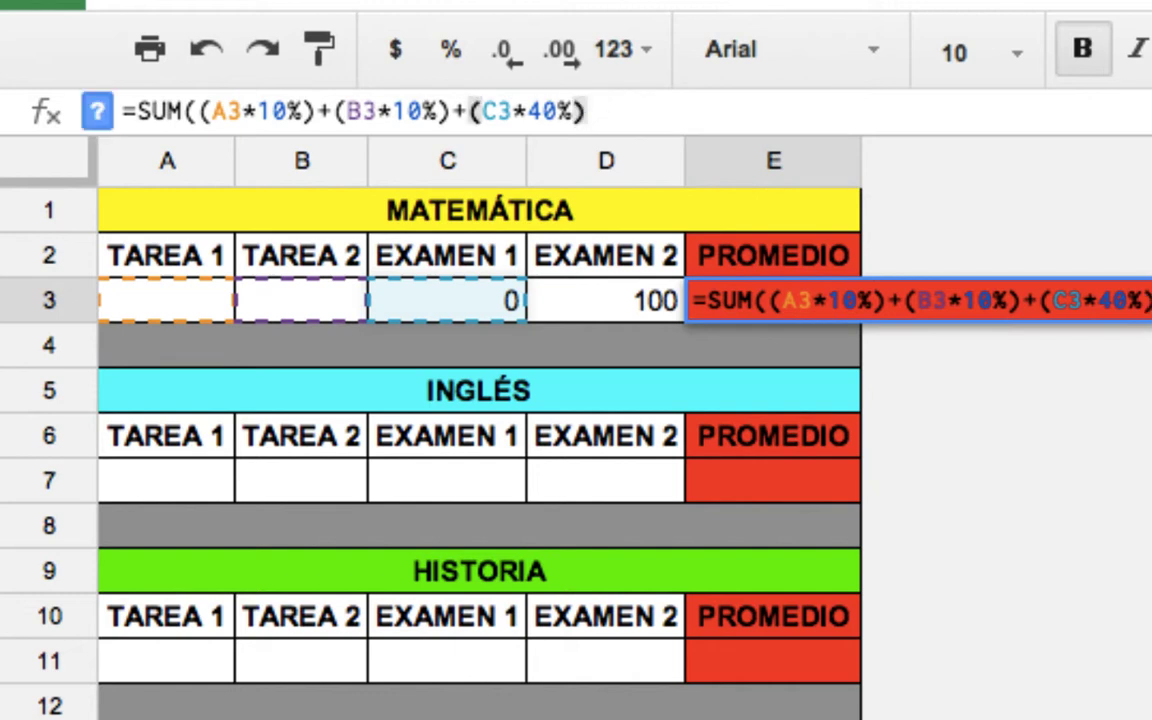
text(+()
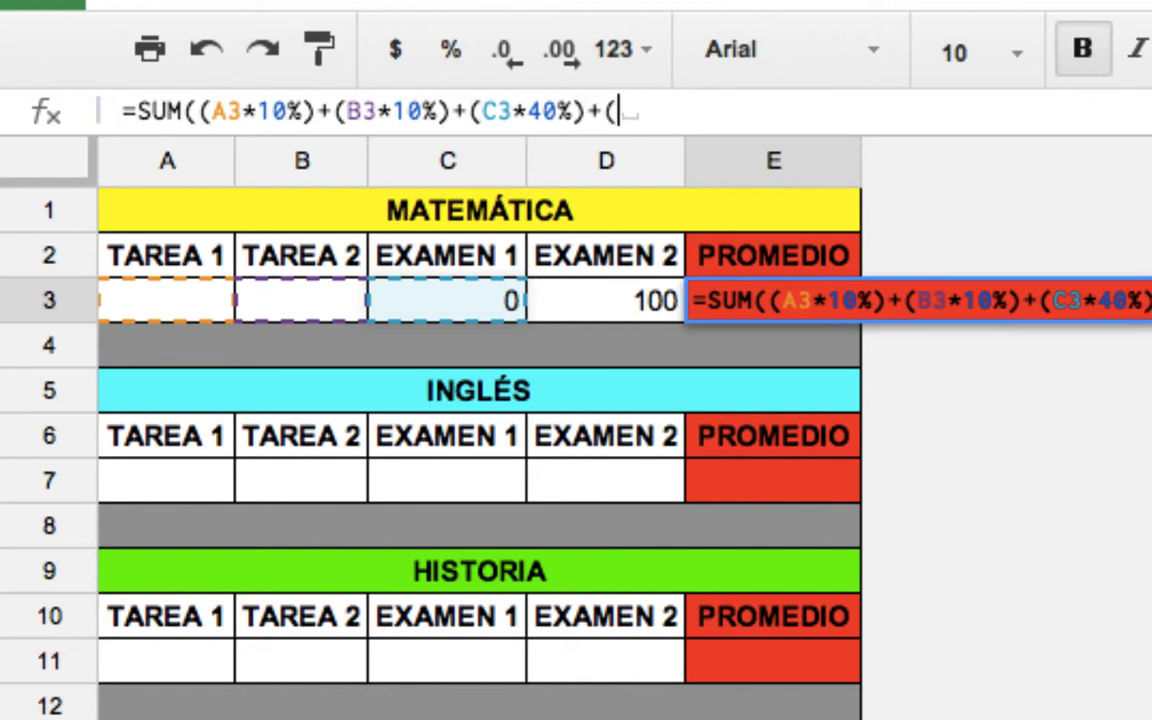
click(576, 298)
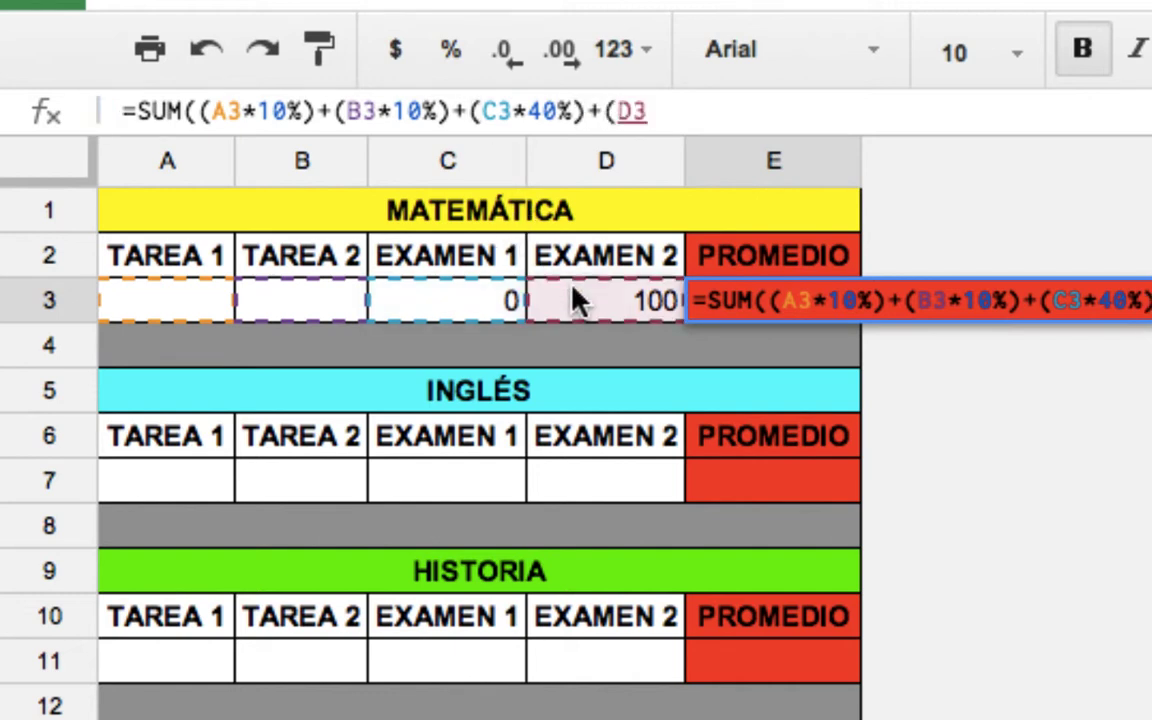
text(*40%)
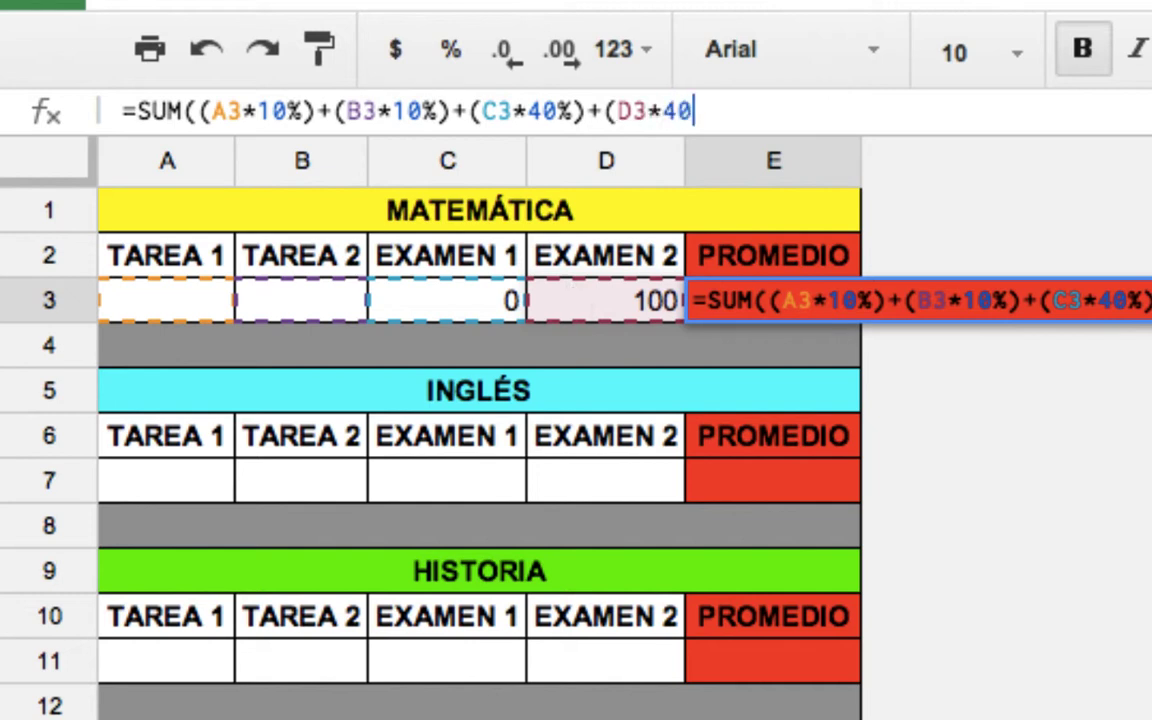
text())
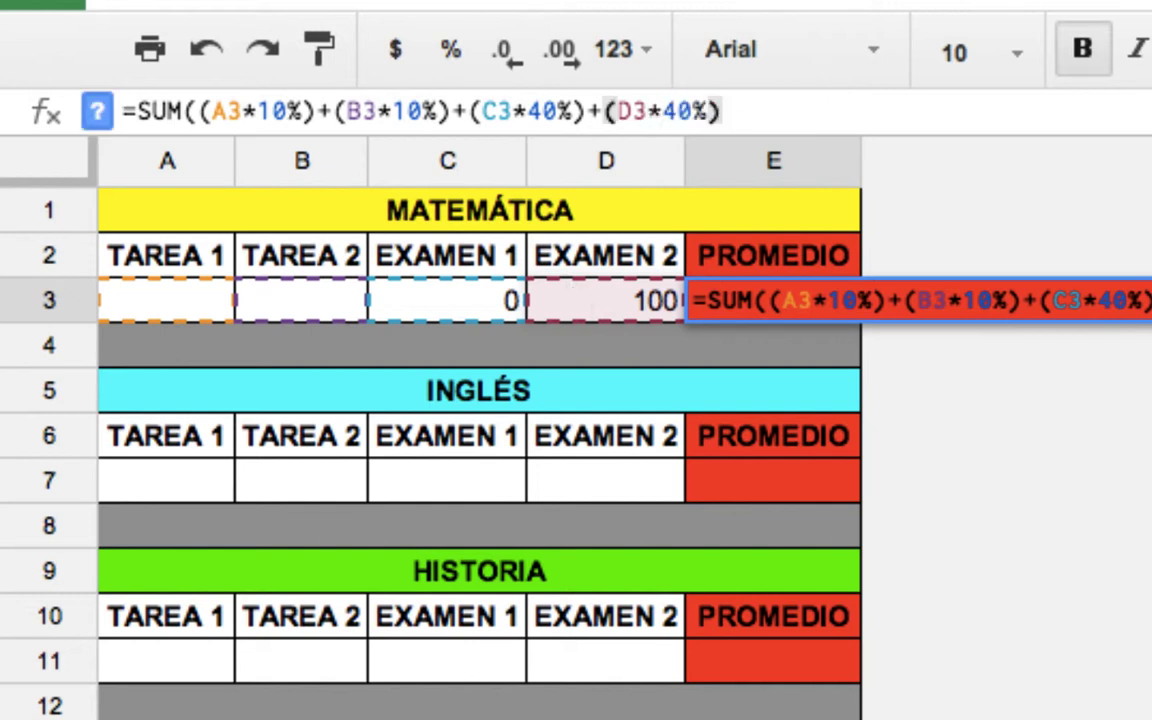
text())
key(Return)
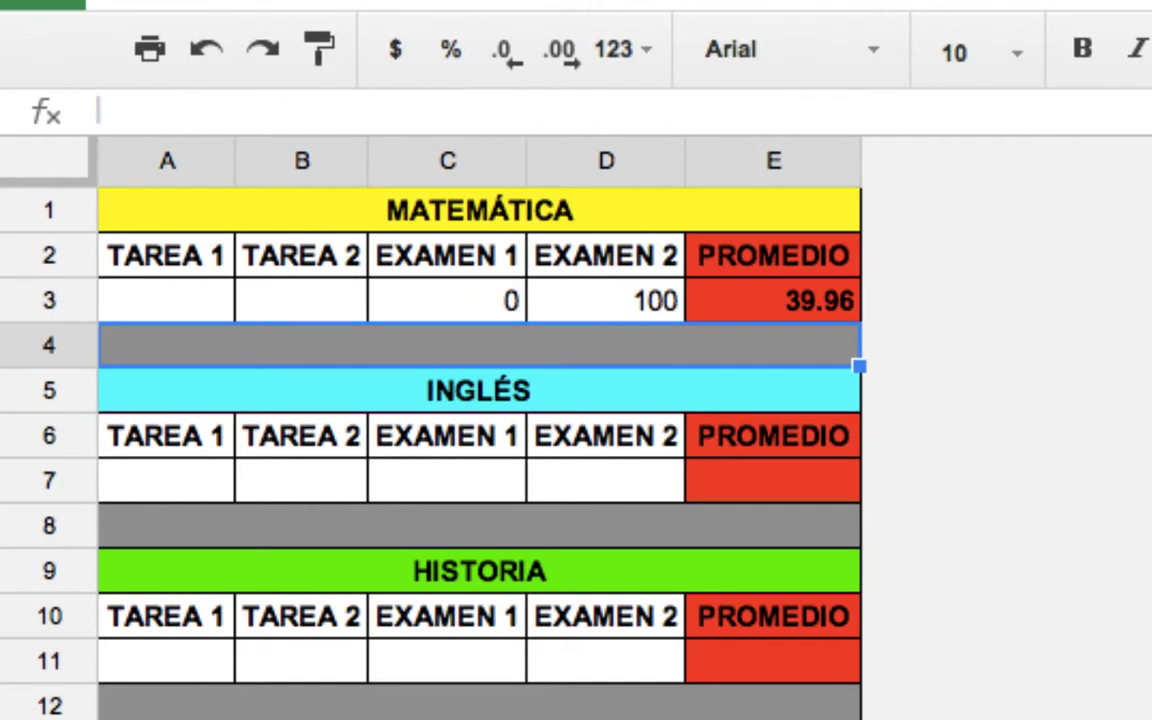
Copy E3's weighted SUM formula text and paste it into the INGLÉS PROMEDIO cell E7.
click(815, 298)
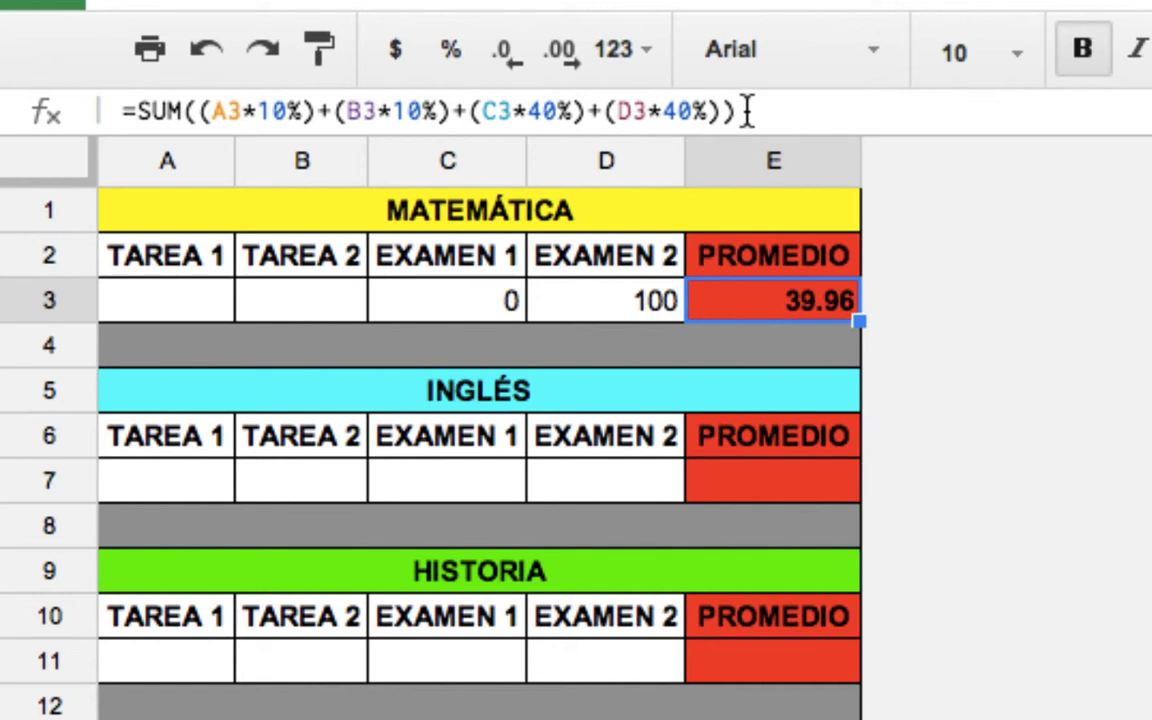
drag(743, 110, 127, 116)
key(ctrl+c)
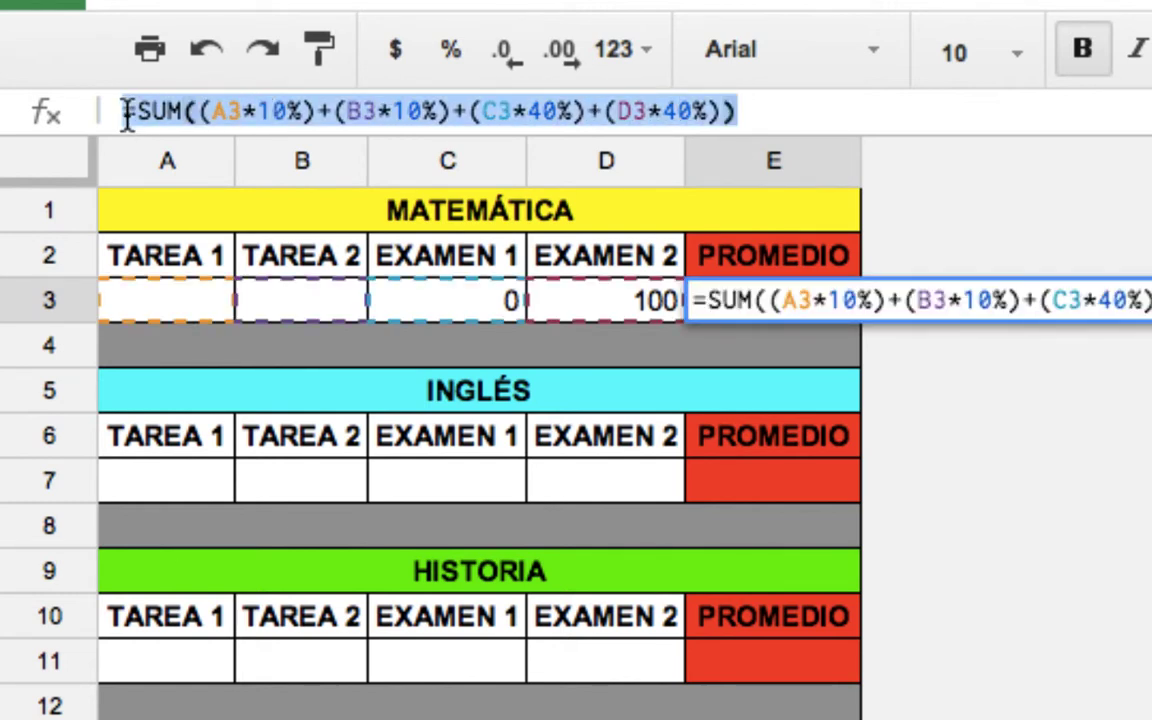
click(735, 493)
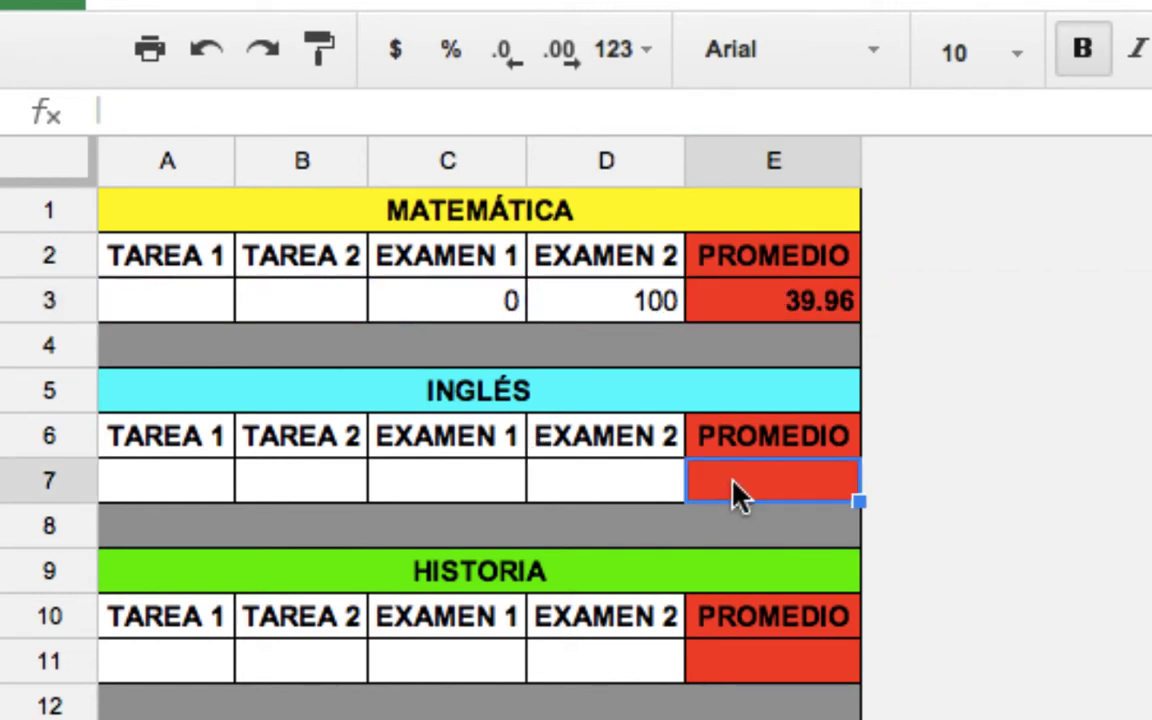
key(ctrl+v)
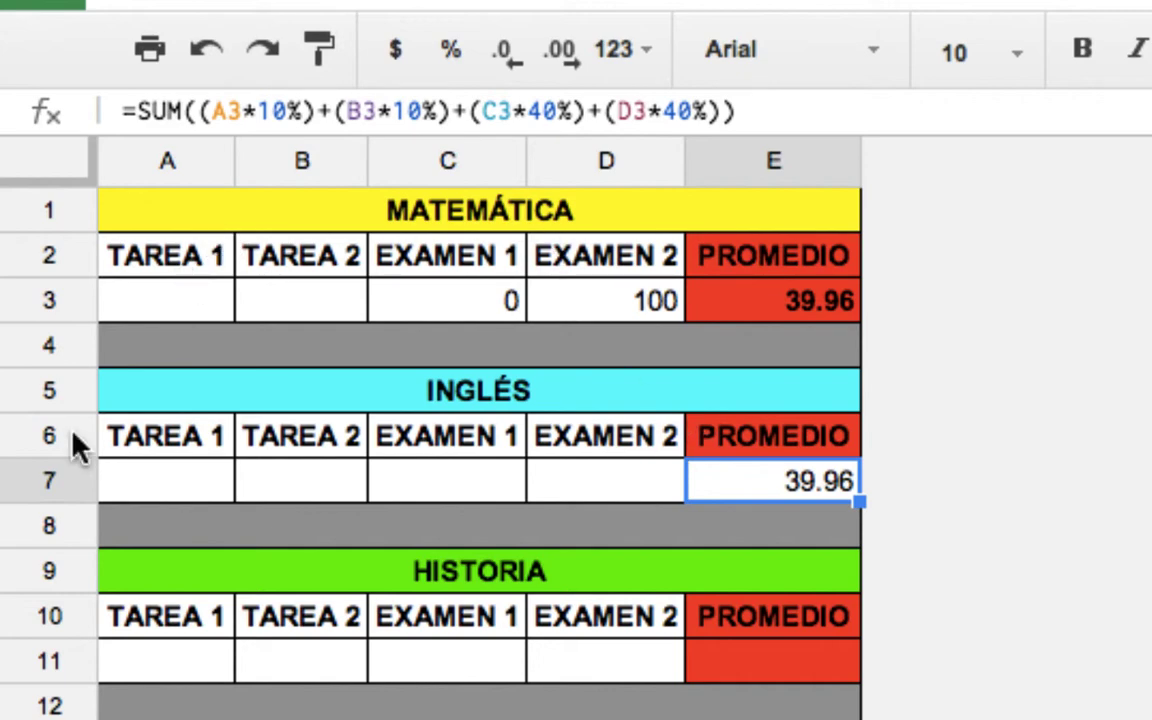
Change the A3, B3, C3 and D3 references in E7 to row 7, giving 0.
click(238, 113)
key(BackSpace)
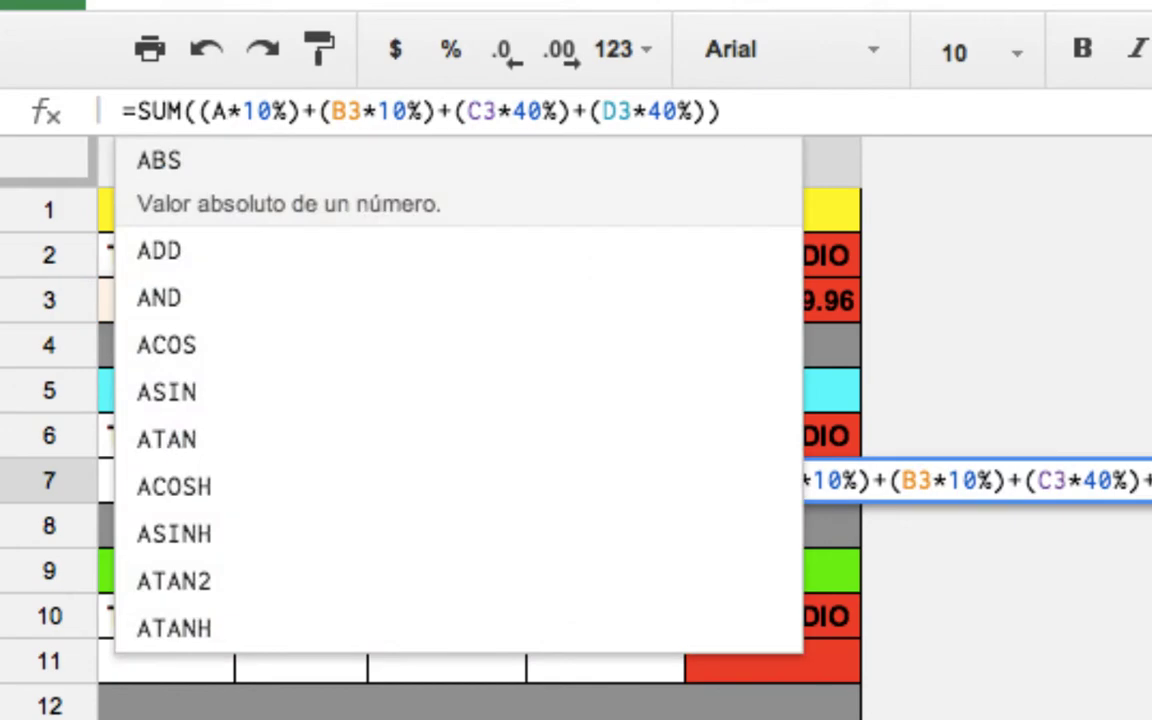
text(7)
click(364, 111)
key(BackSpace)
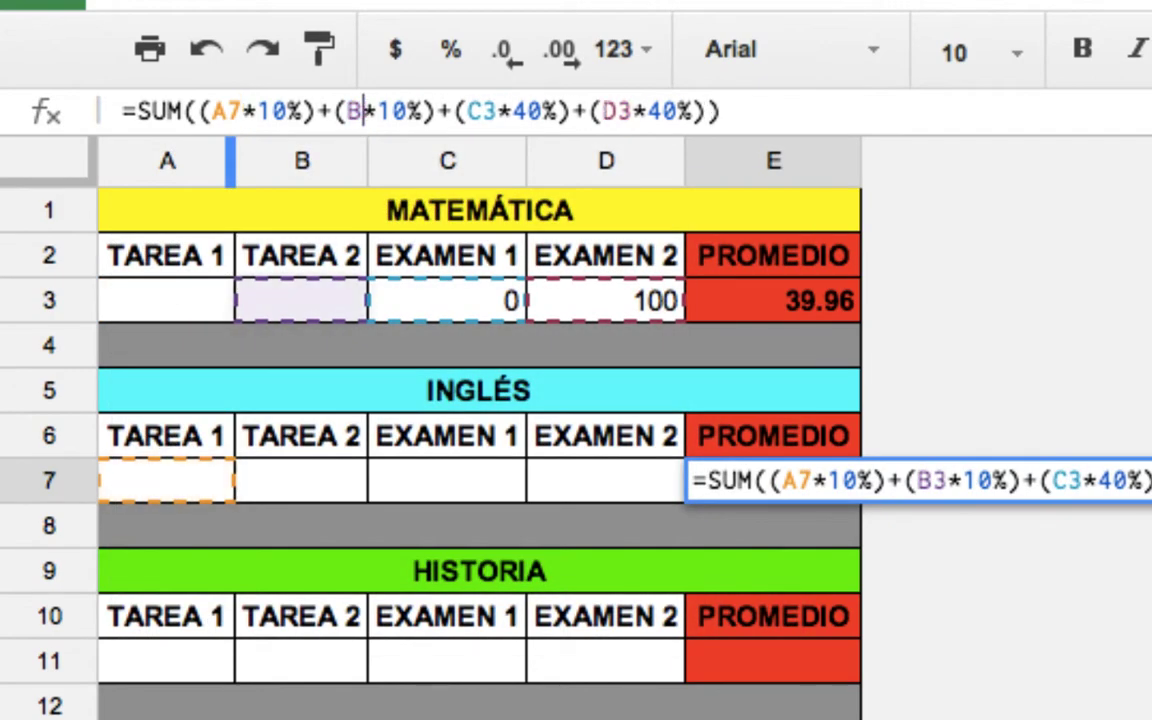
text(7)
click(510, 111)
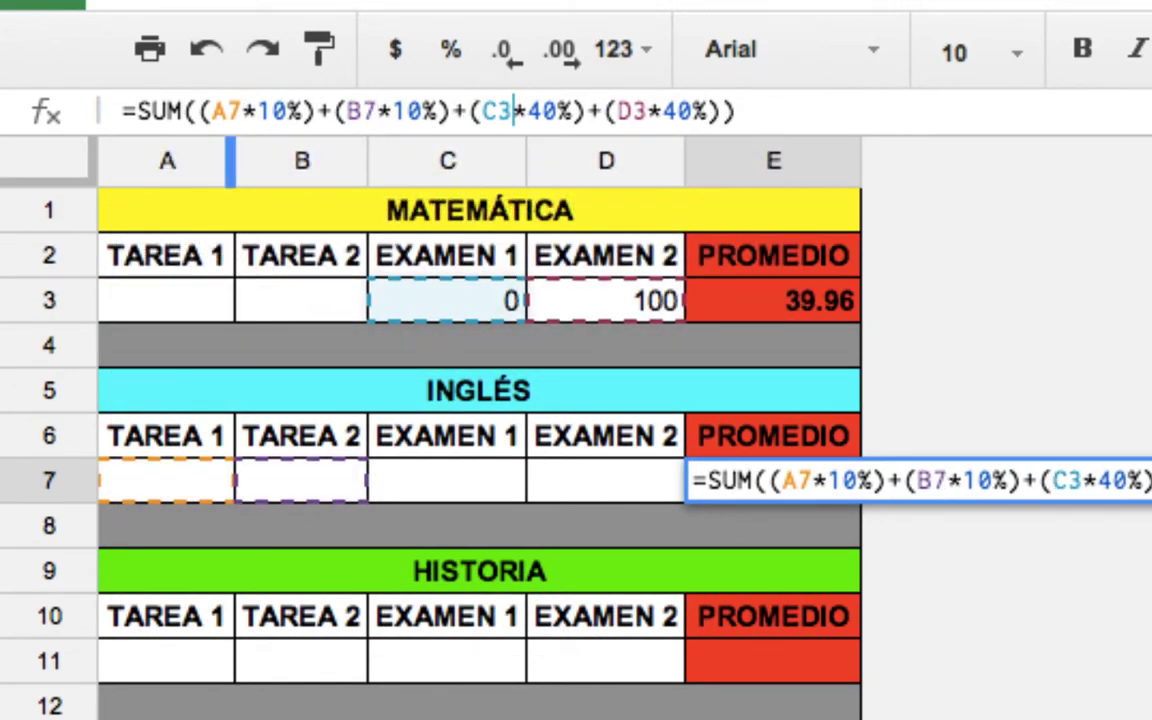
key(BackSpace)
text(7)
click(648, 111)
key(BackSpace)
text(7)
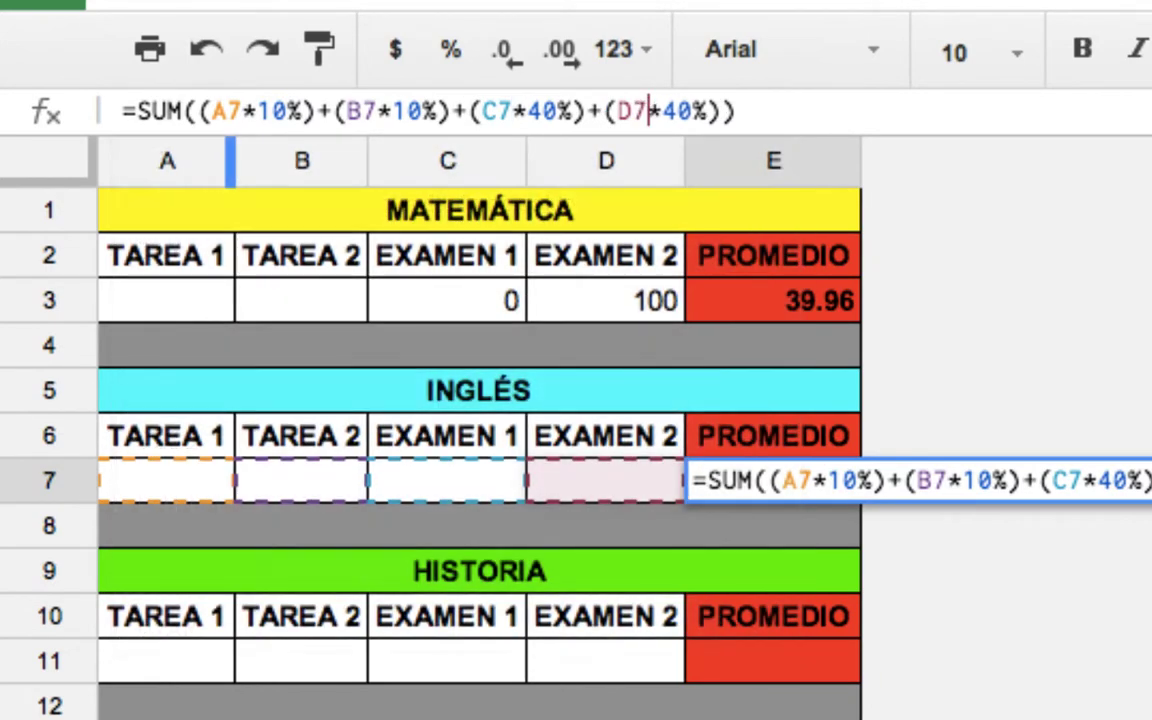
key(Return)
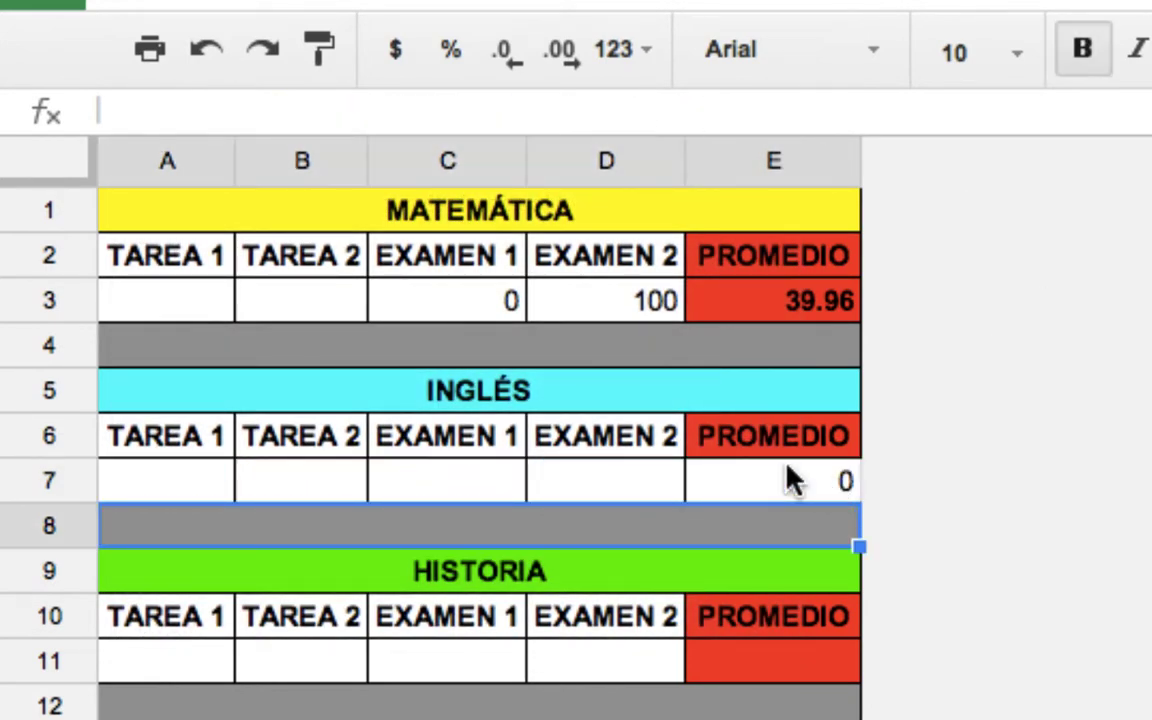
click(787, 468)
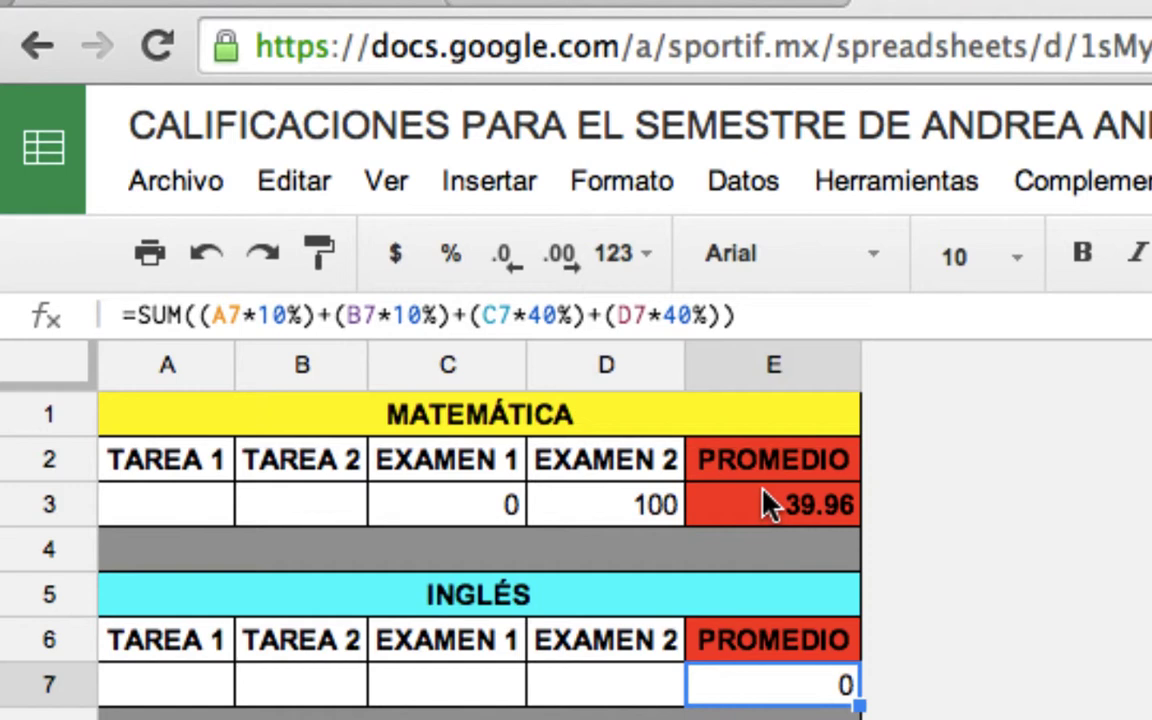
Decrease E3's decimals twice so the Matemática average reads 40 instead of 39.96.
click(770, 505)
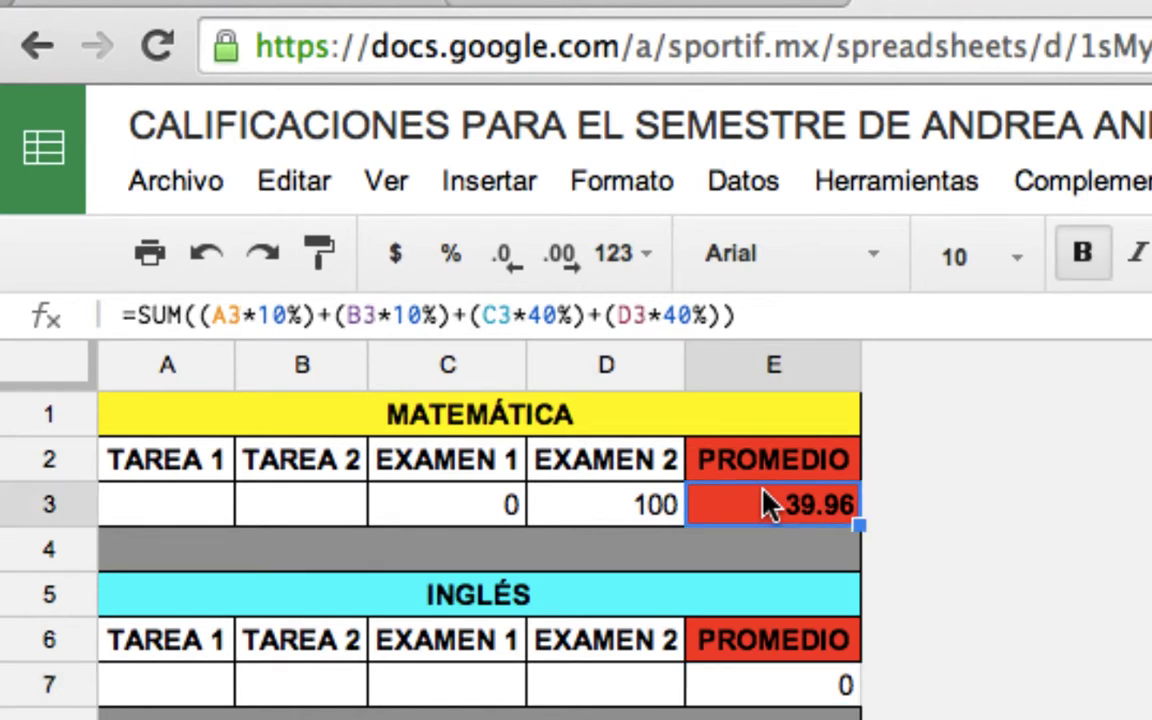
click(503, 255)
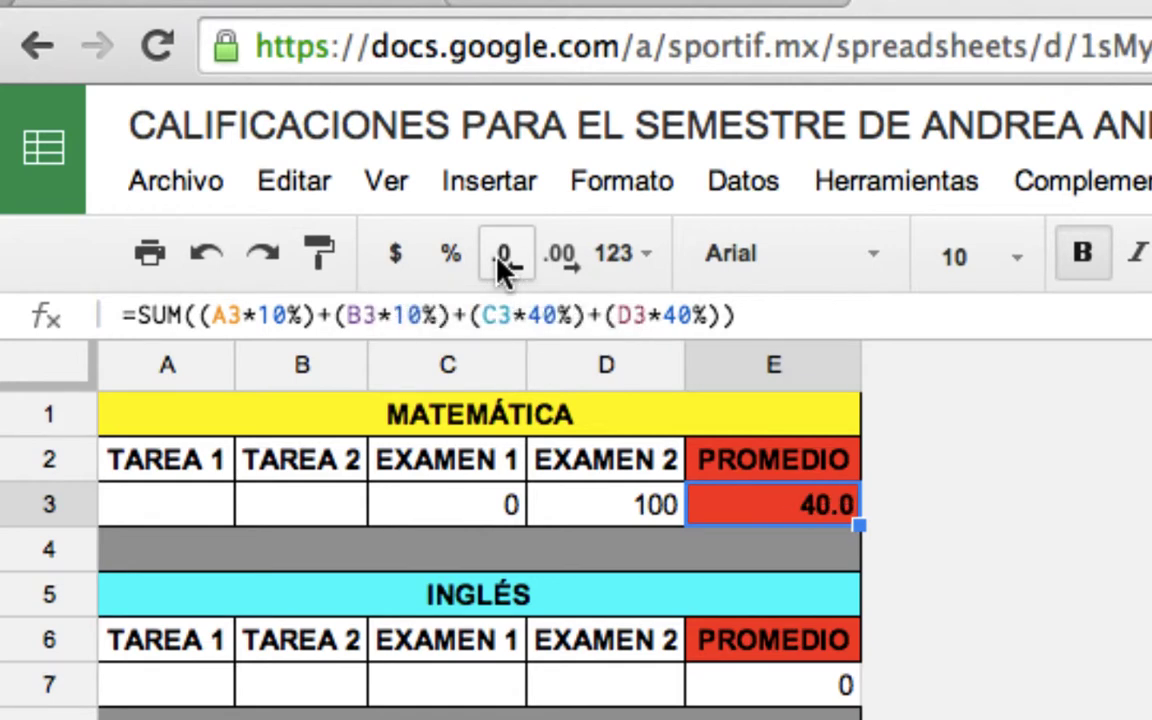
click(503, 255)
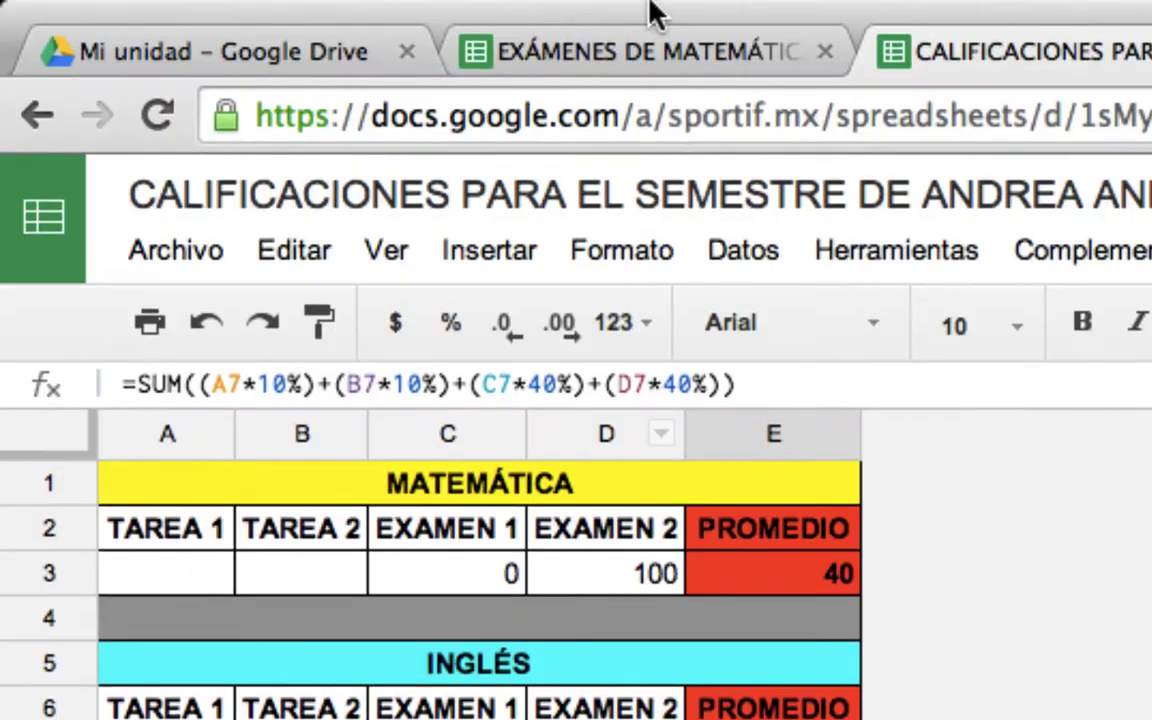
click(505, 340)
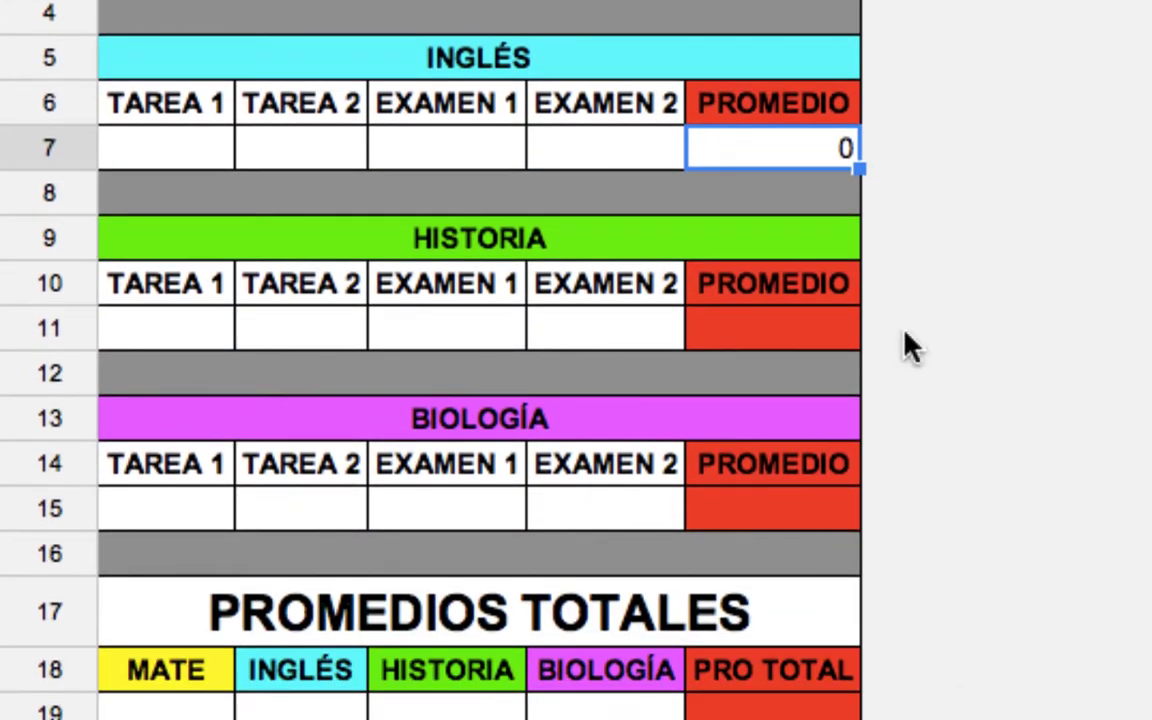
click(813, 352)
click(786, 155)
Paste E7's weighted formula into E11 and E15, then check the E7, E11 and E15 formulas.
key(ctrl+c)
click(815, 330)
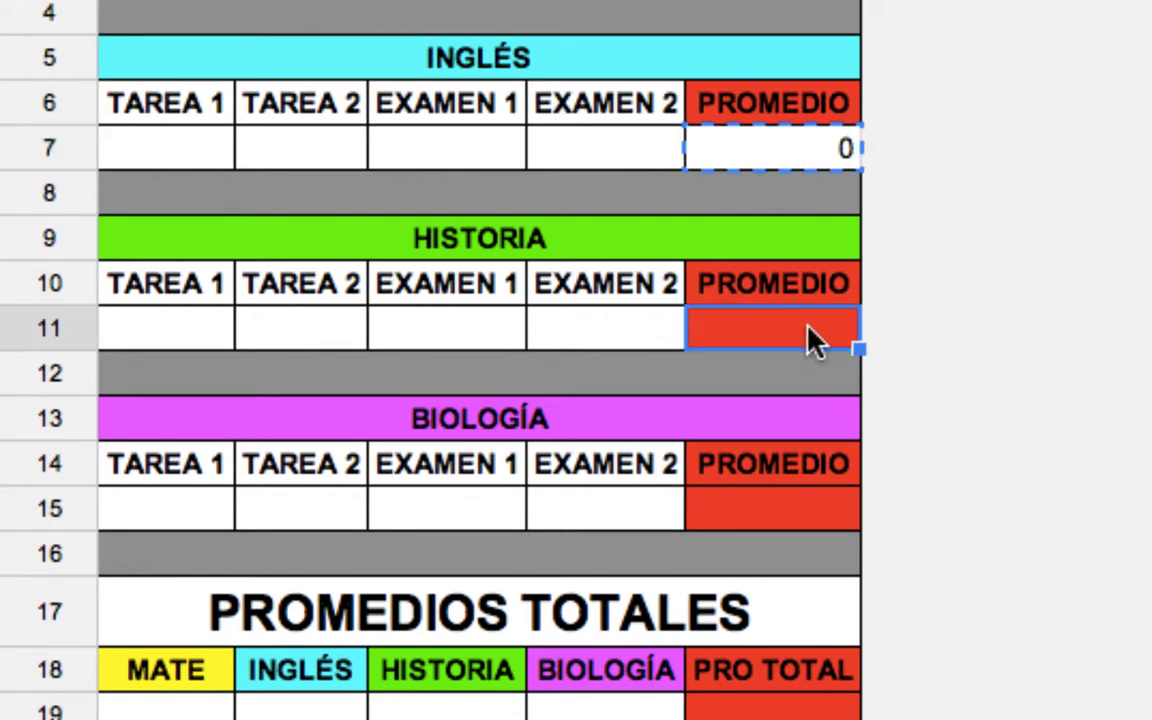
key(ctrl+v)
click(815, 508)
key(ctrl+v)
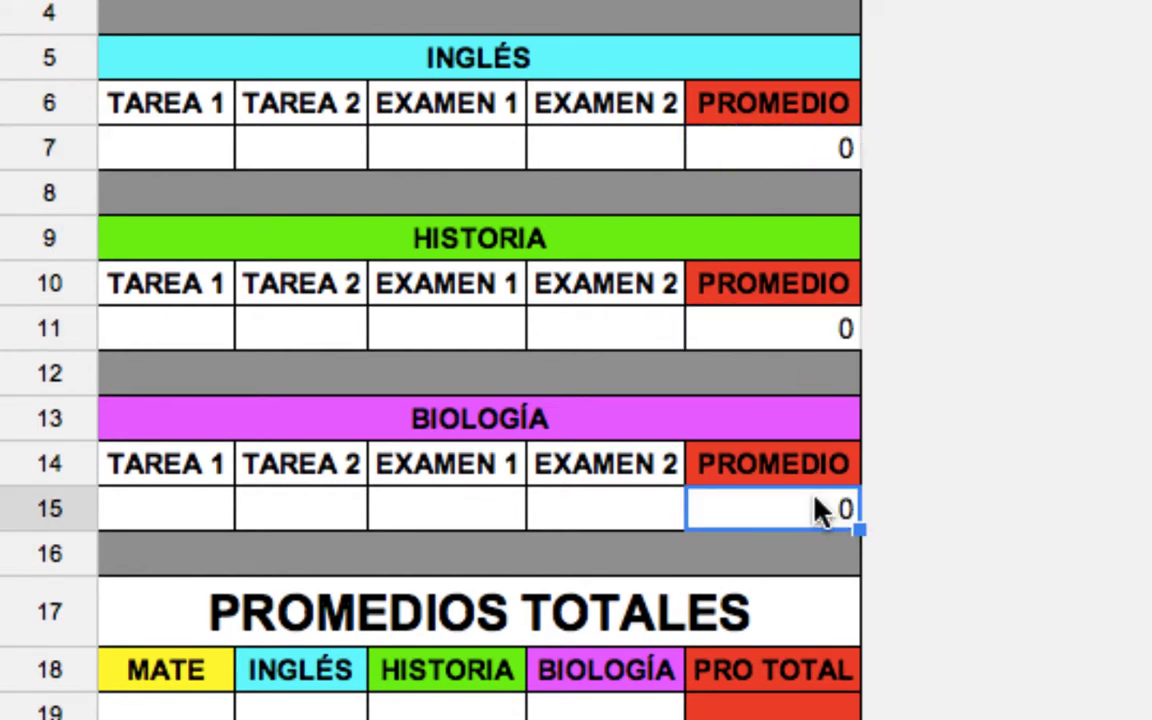
click(783, 160)
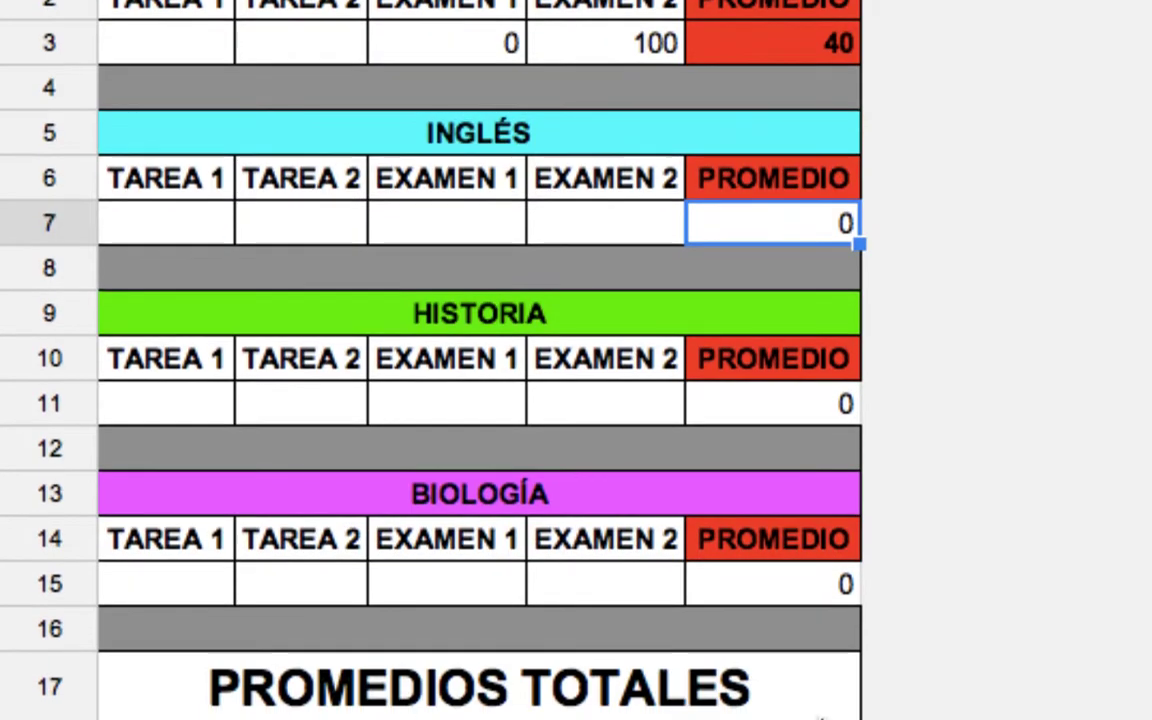
click(795, 405)
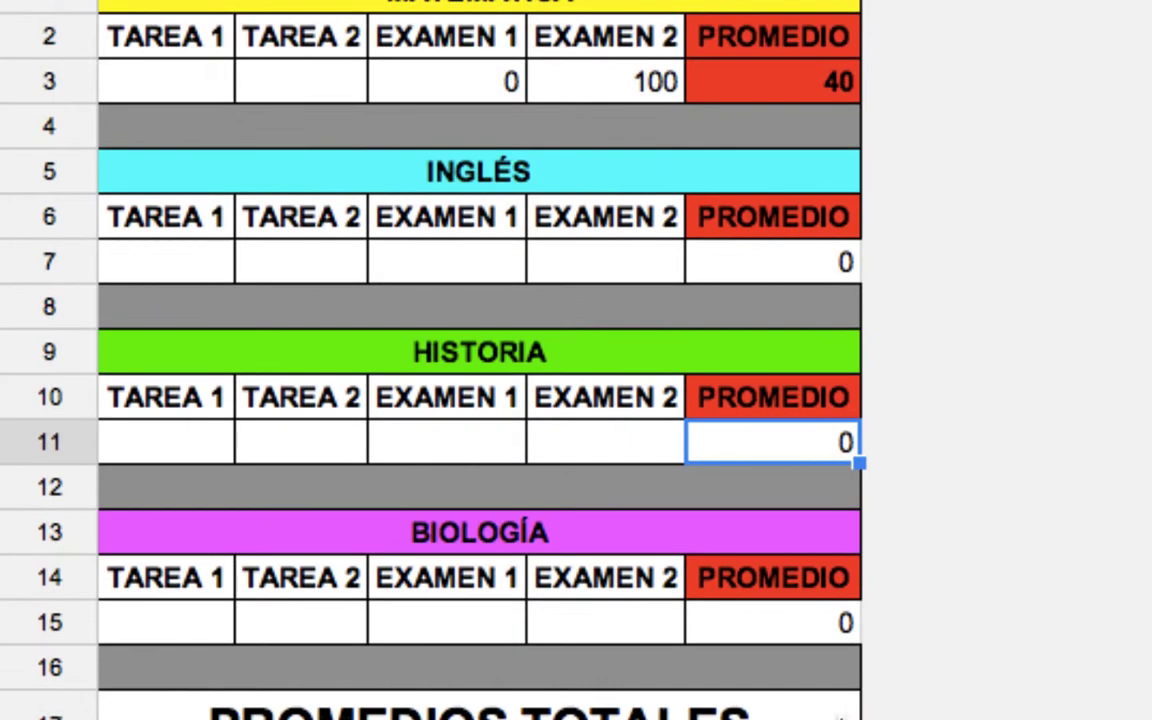
click(826, 266)
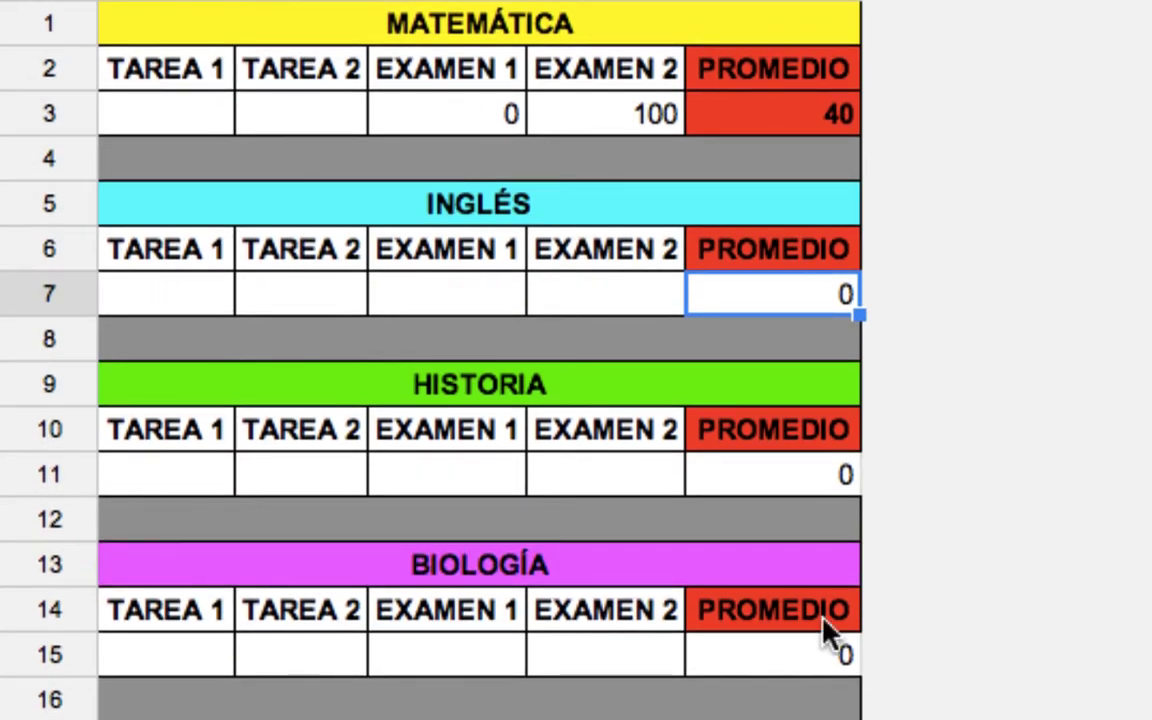
click(813, 650)
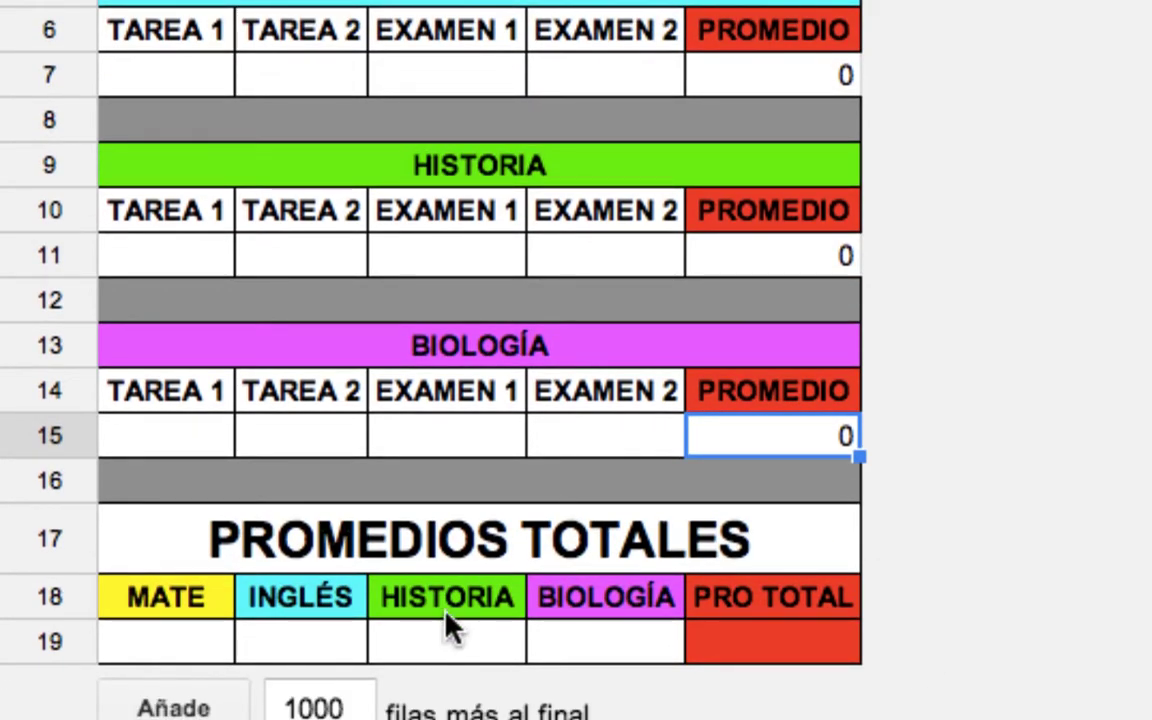
click(205, 648)
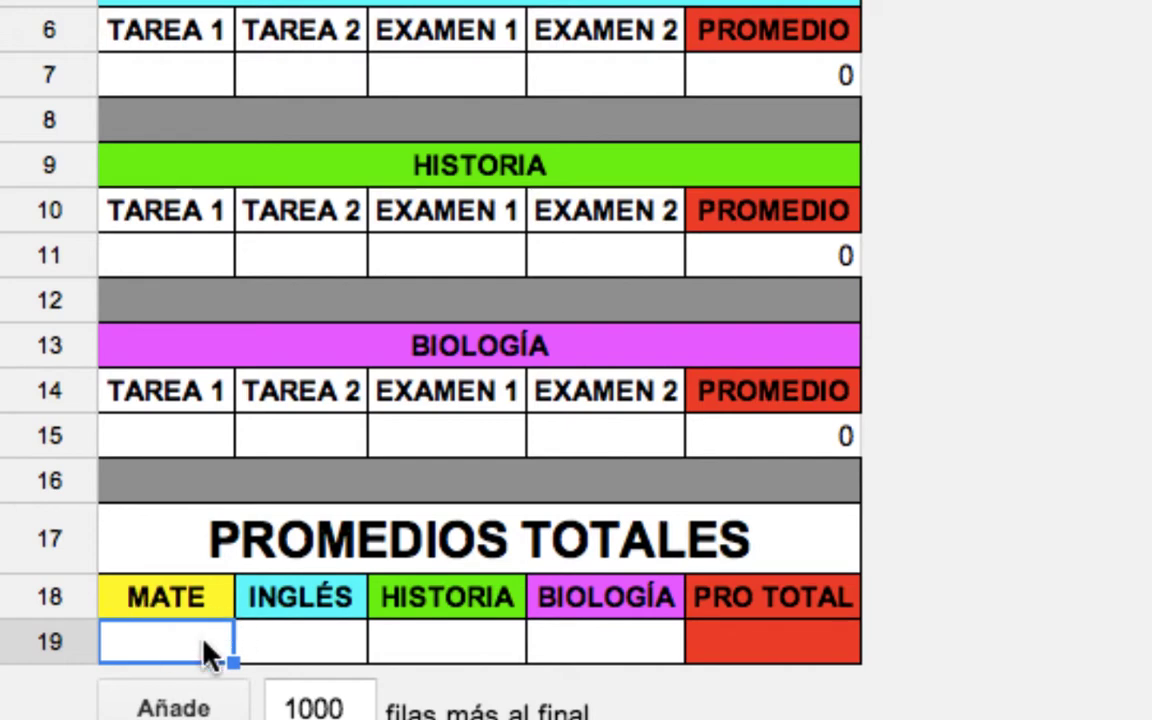
Enter =AVERAGE(A19:D19) in the PRO TOTAL cell E19, which shows #DIV/0!, then reselect A19:D19.
click(748, 658)
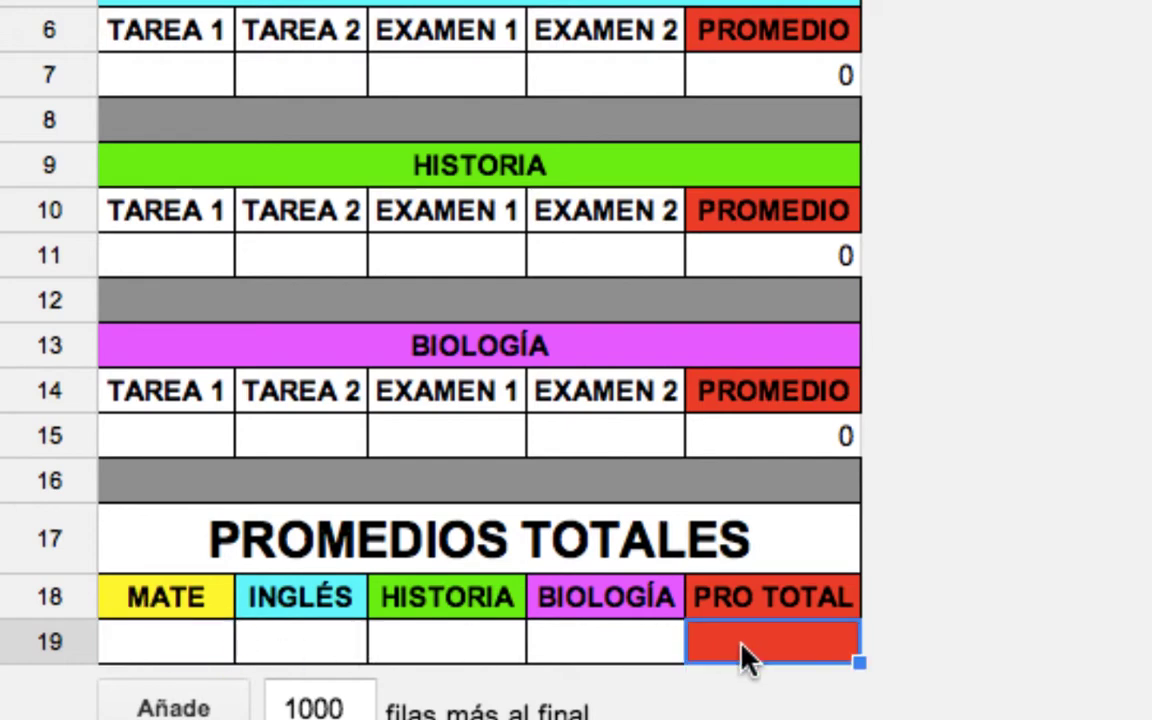
text(=averg)
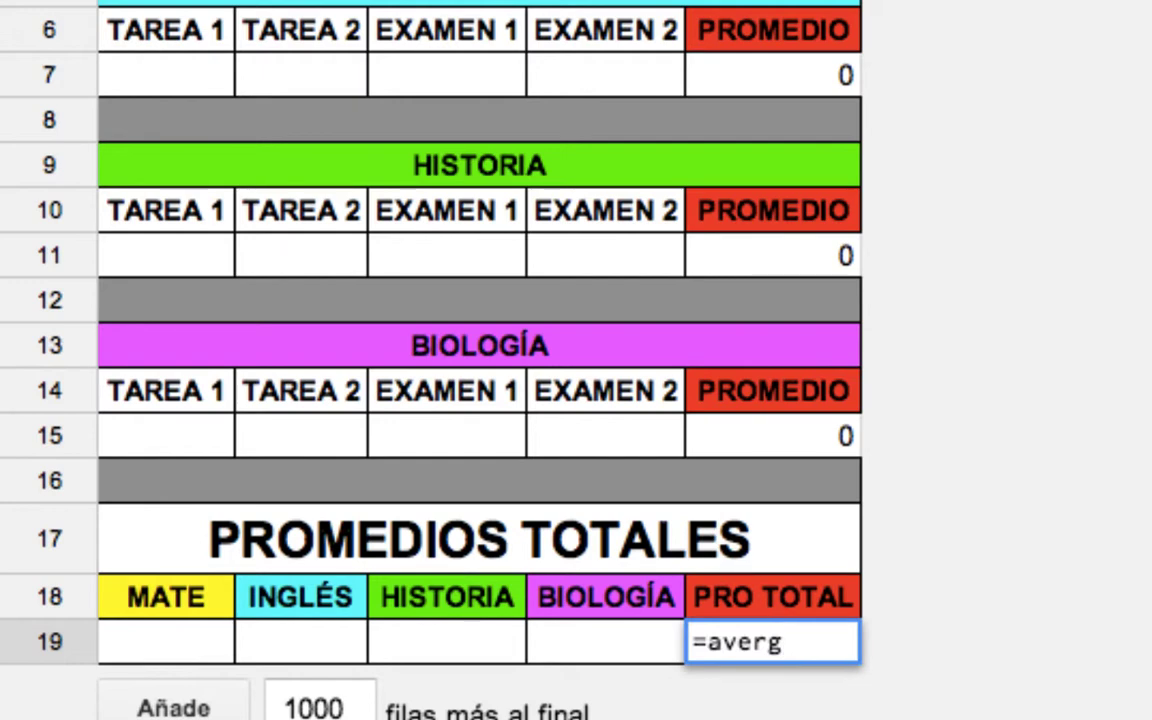
key(BackSpace)
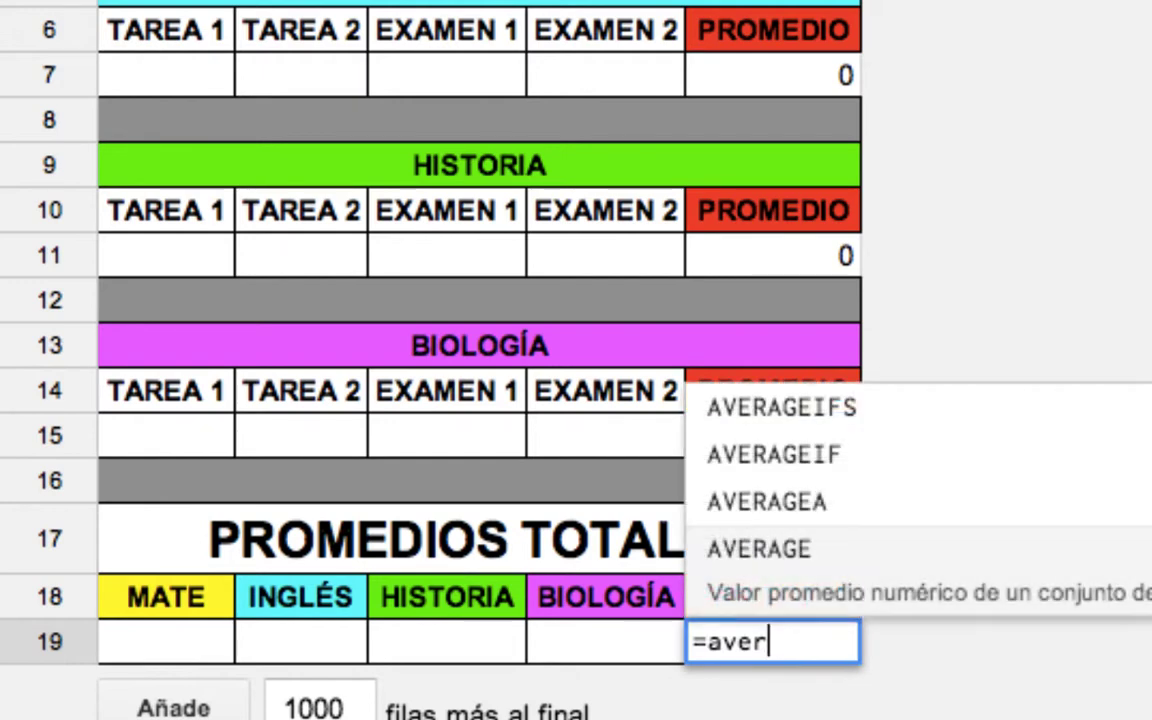
click(768, 548)
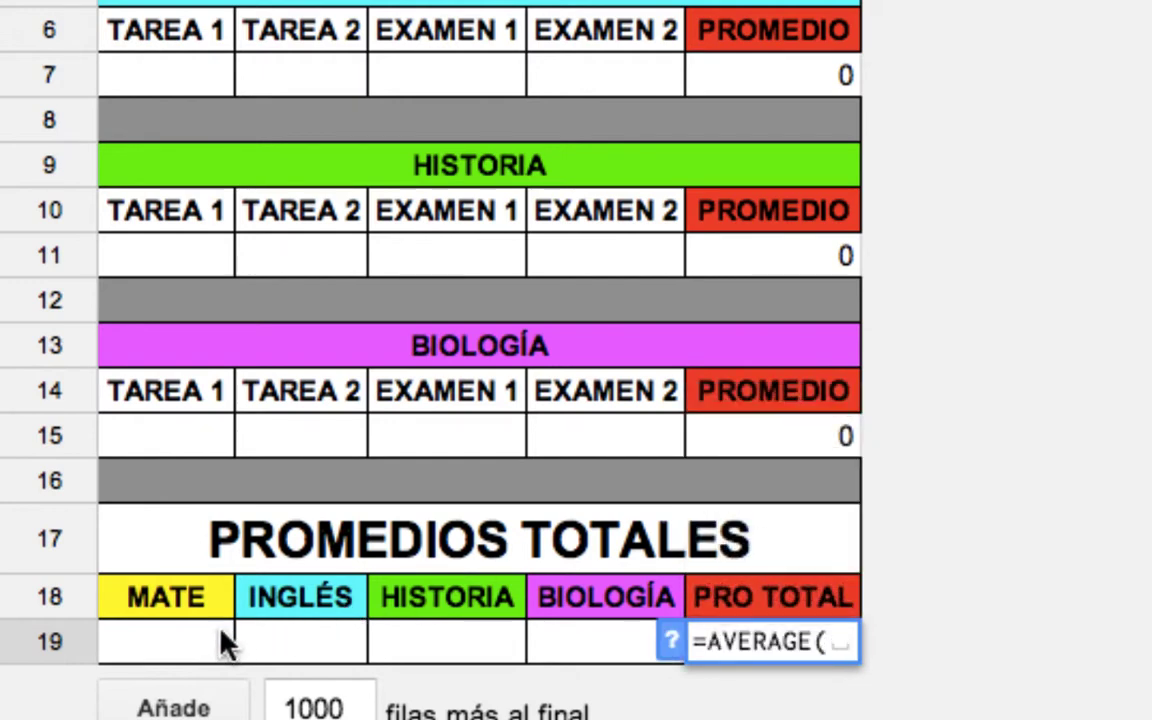
drag(224, 640, 602, 638)
key(Return)
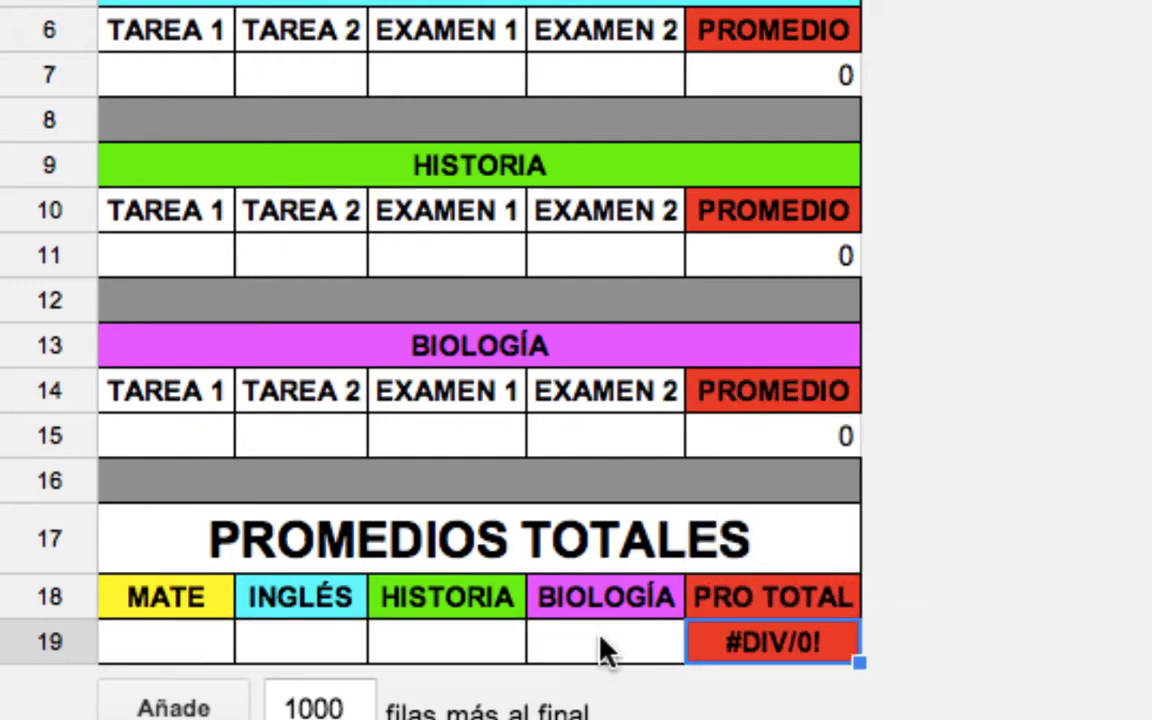
mouse_move(775, 662)
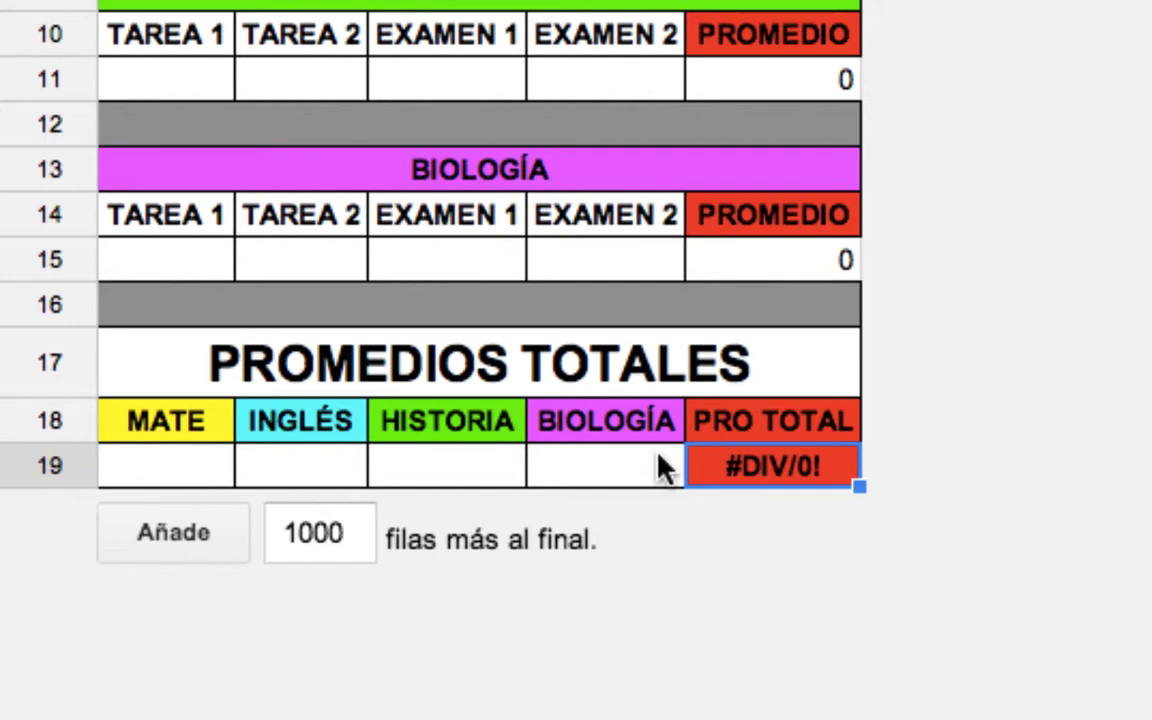
mouse_move(742, 468)
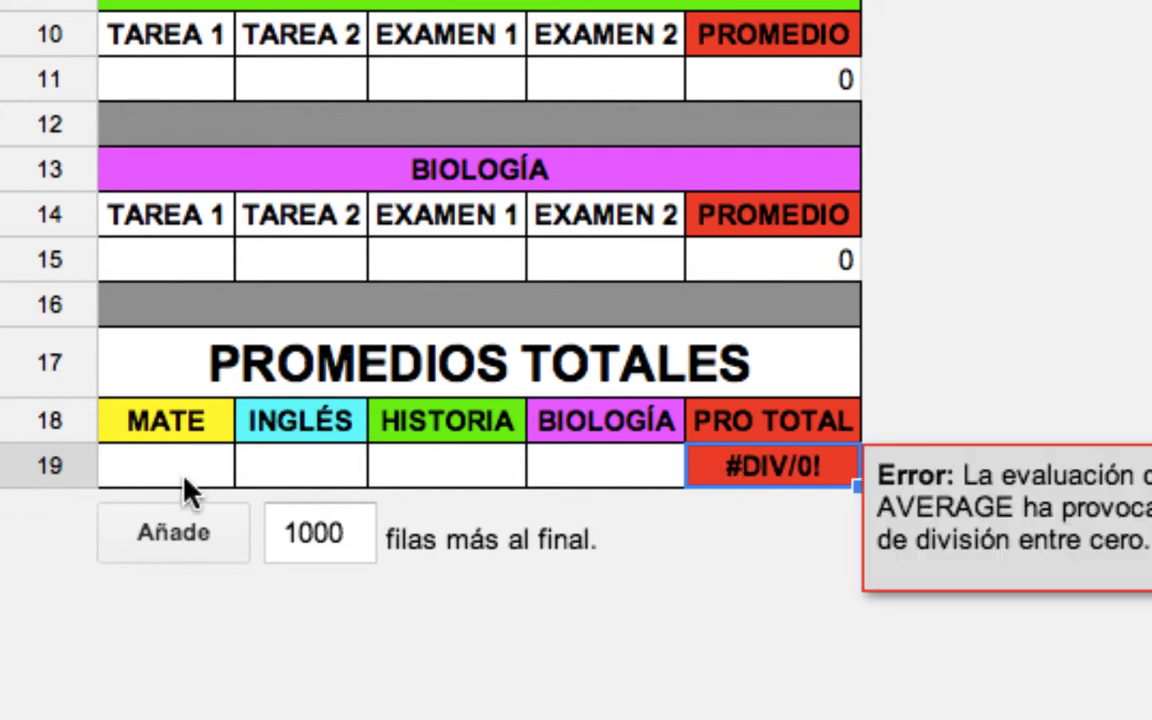
drag(185, 482, 548, 473)
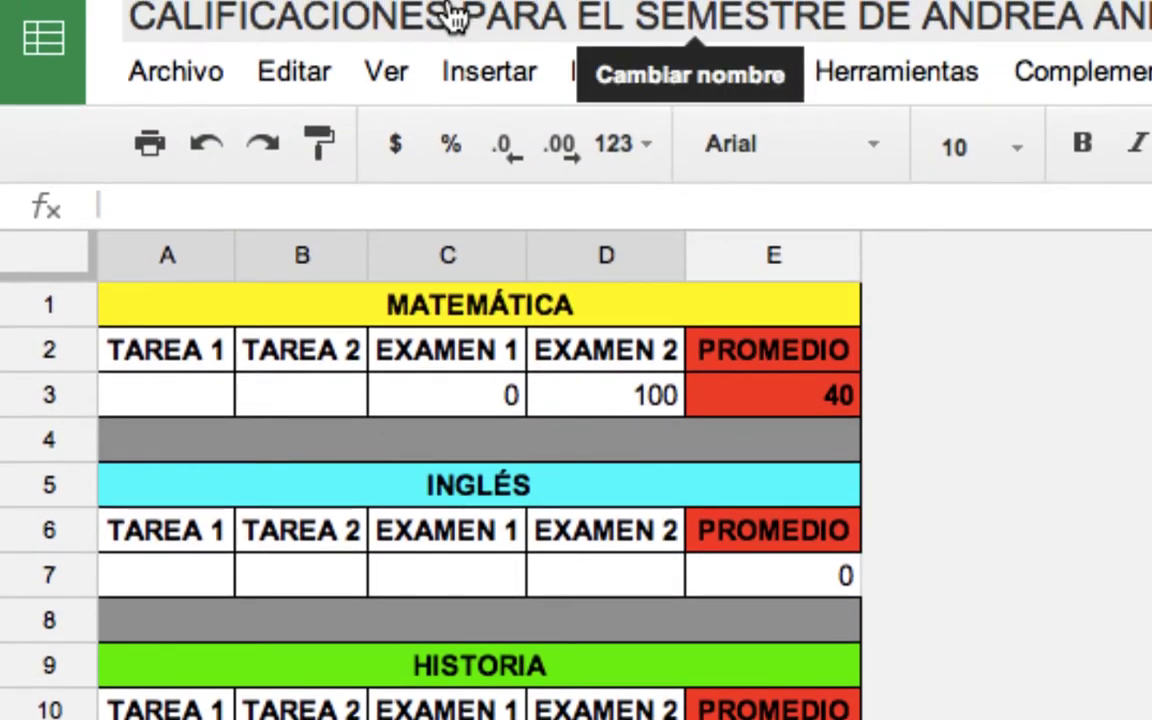
Apply the Número format to A19:D19, then inspect E19, A19 and E3's formula.
click(624, 144)
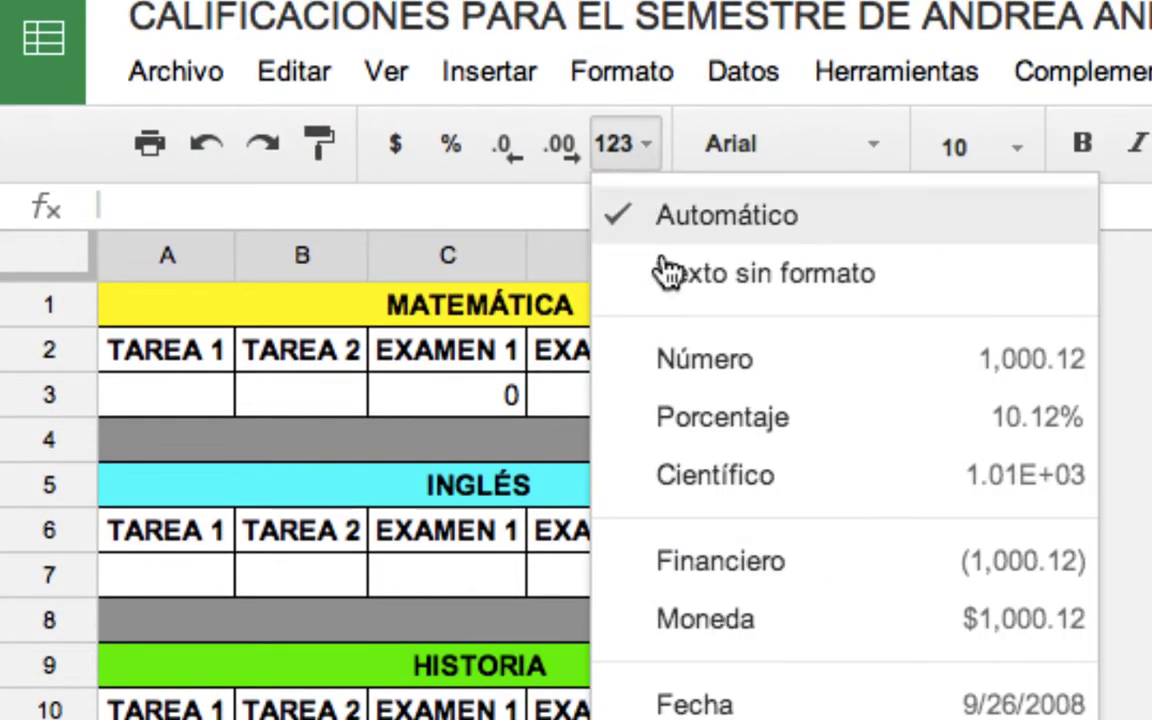
click(710, 380)
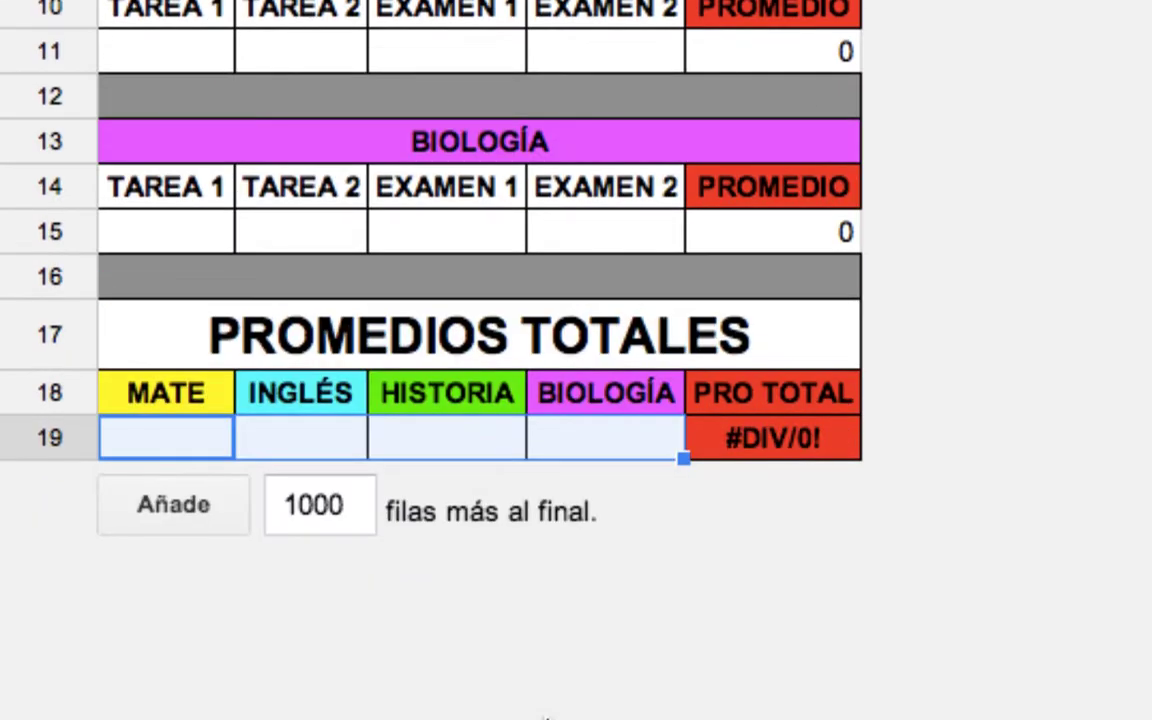
click(738, 437)
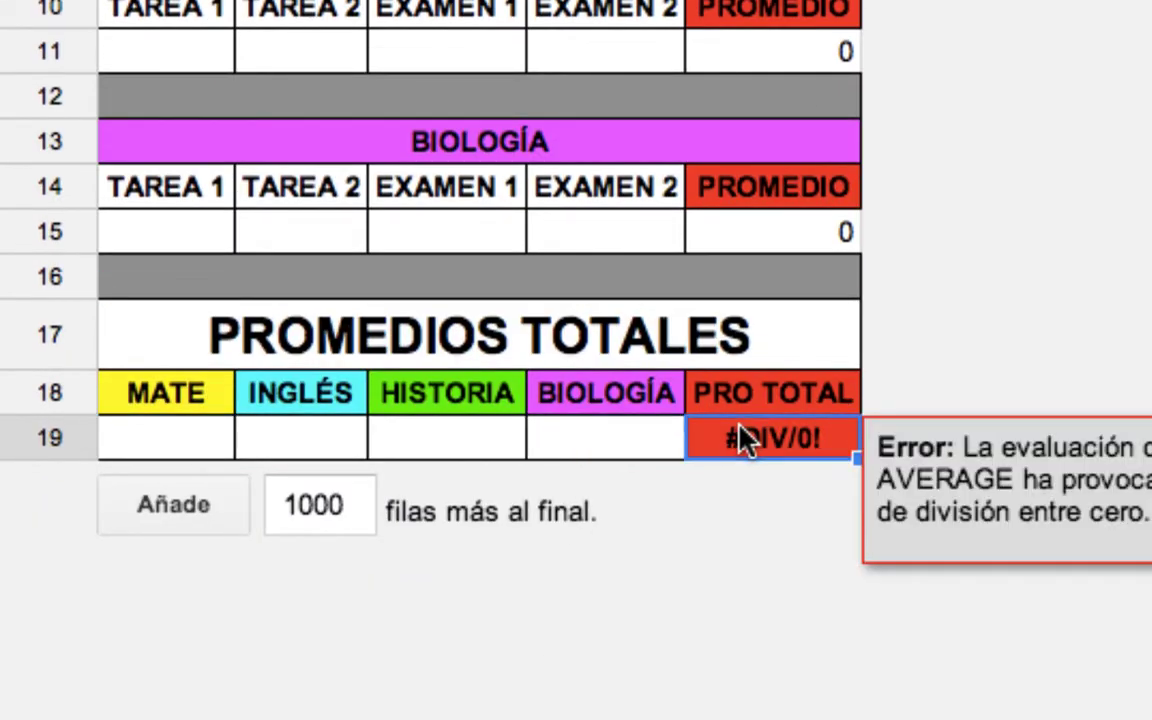
click(182, 447)
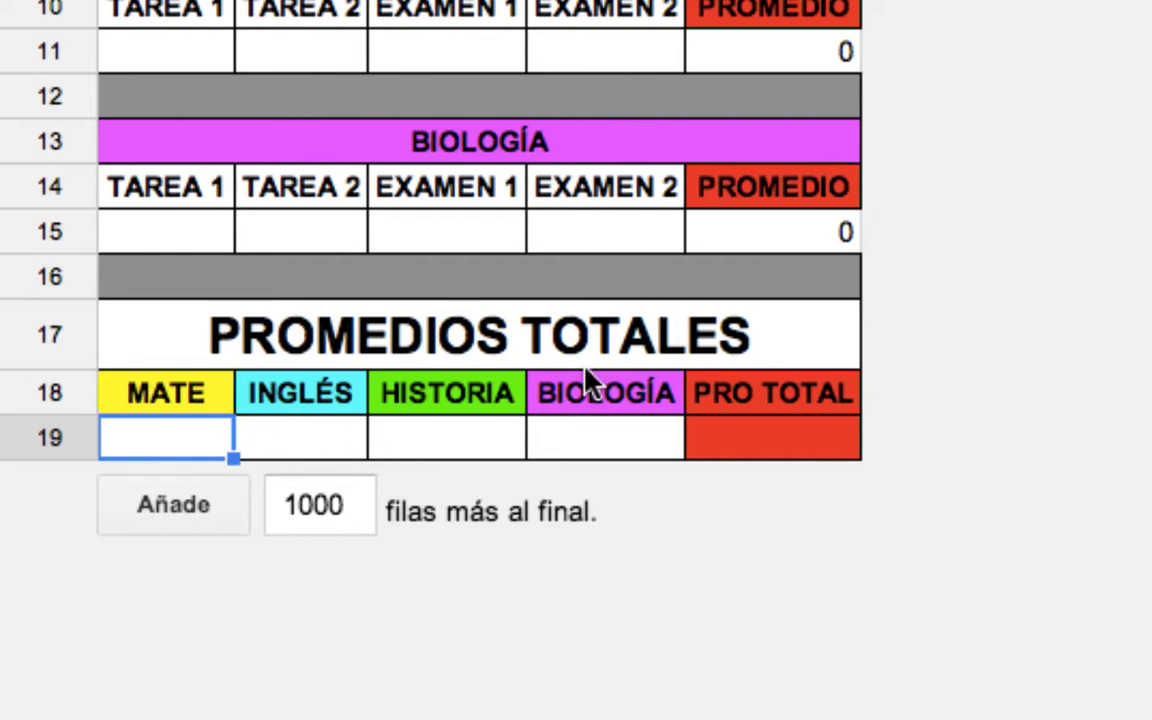
scroll(808, 268, up, 5)
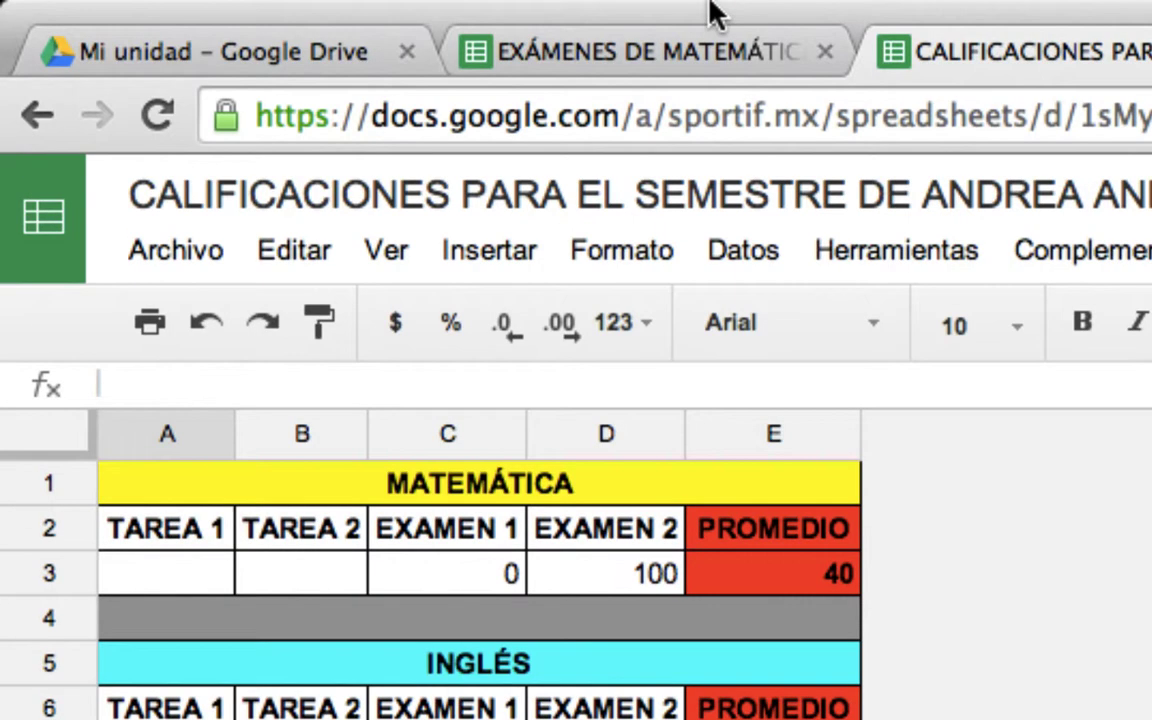
click(805, 572)
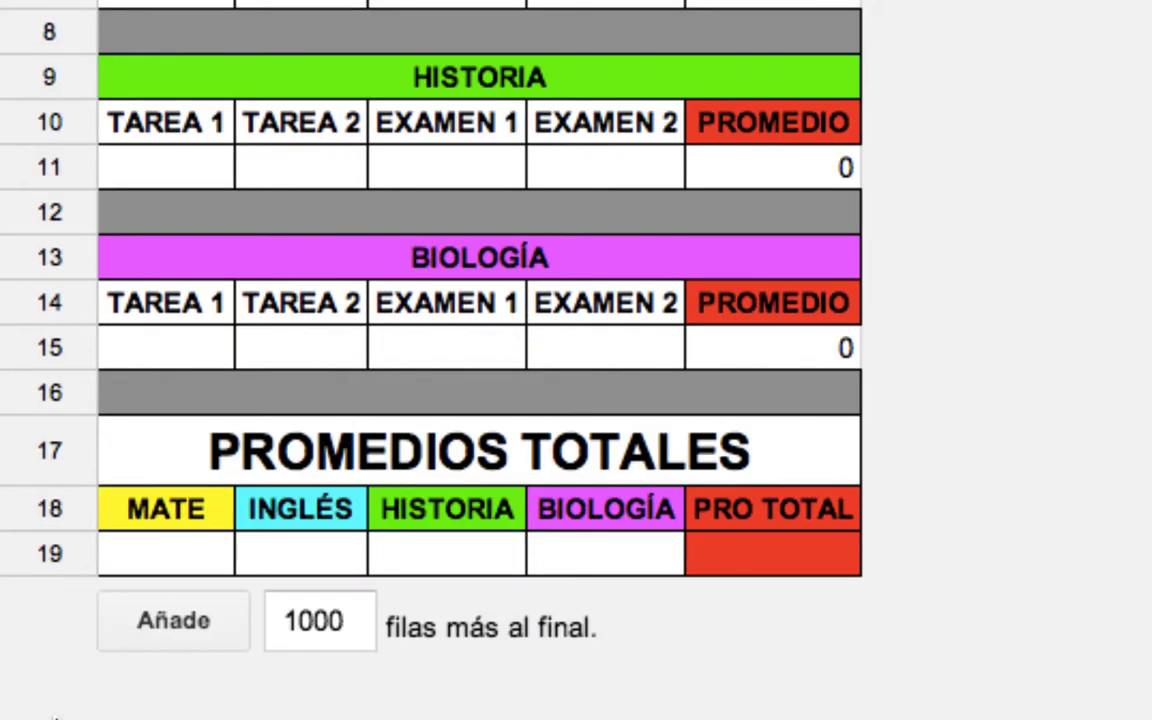
Enter =E3 in A19 and reference the English PROMEDIO E7 in B19.
click(150, 569)
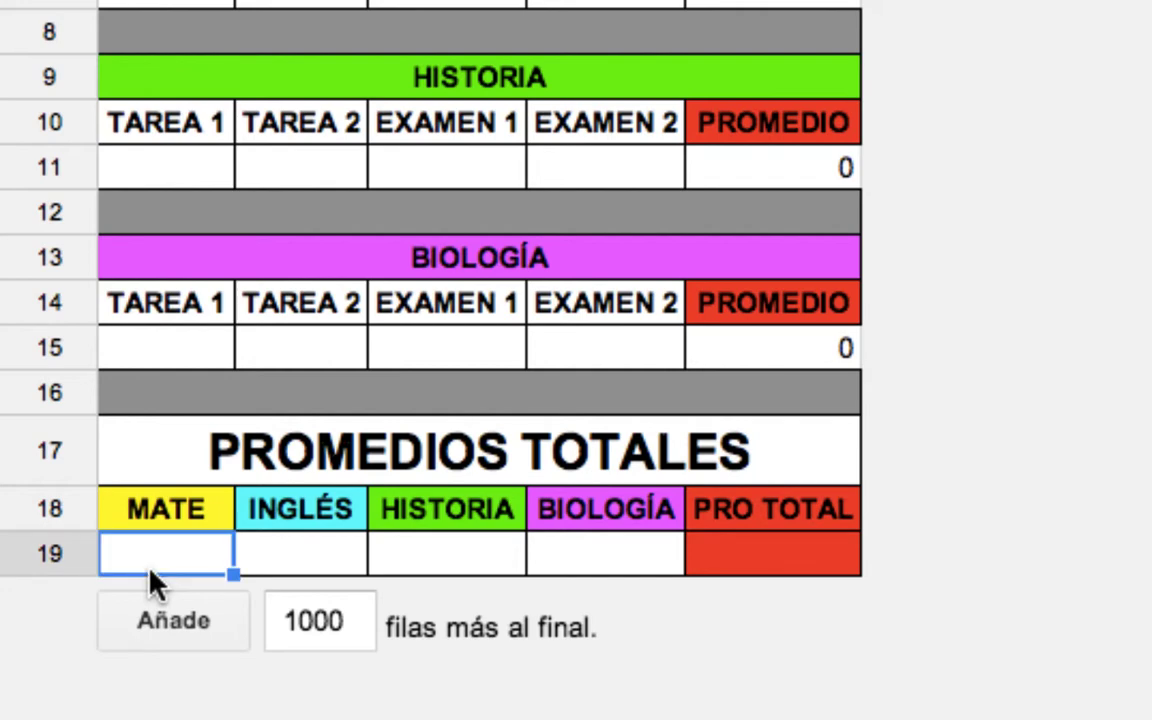
text(=e)
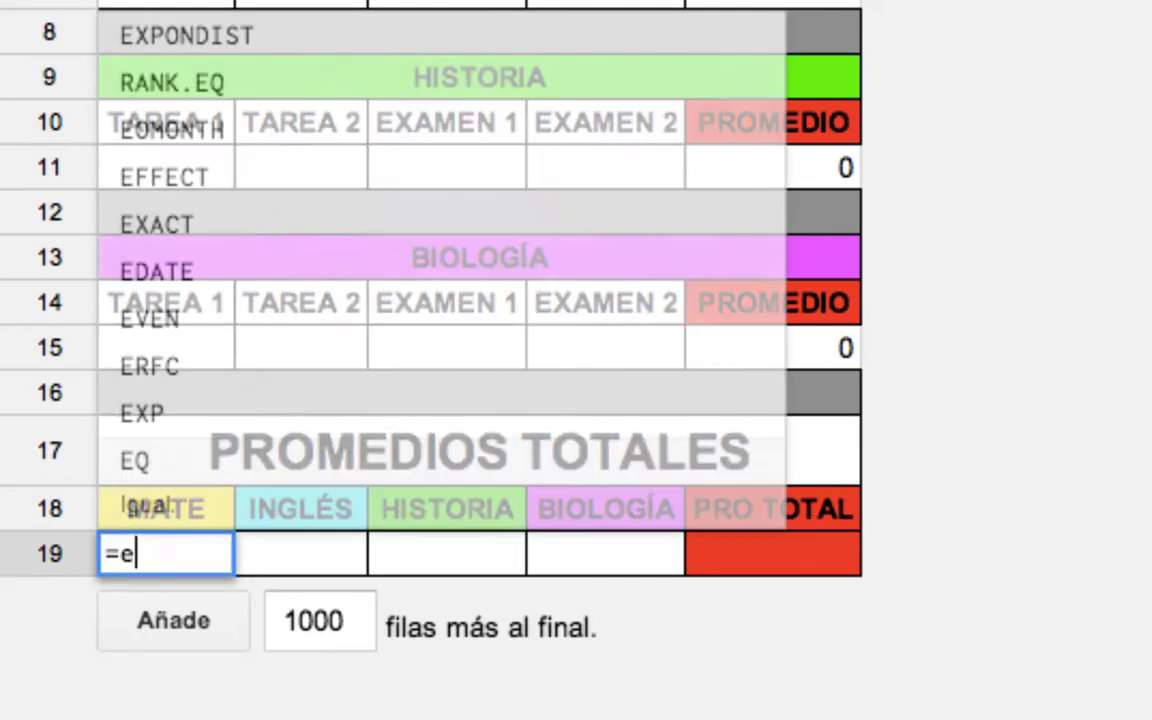
text(3)
key(BackSpace)
key(BackSpace)
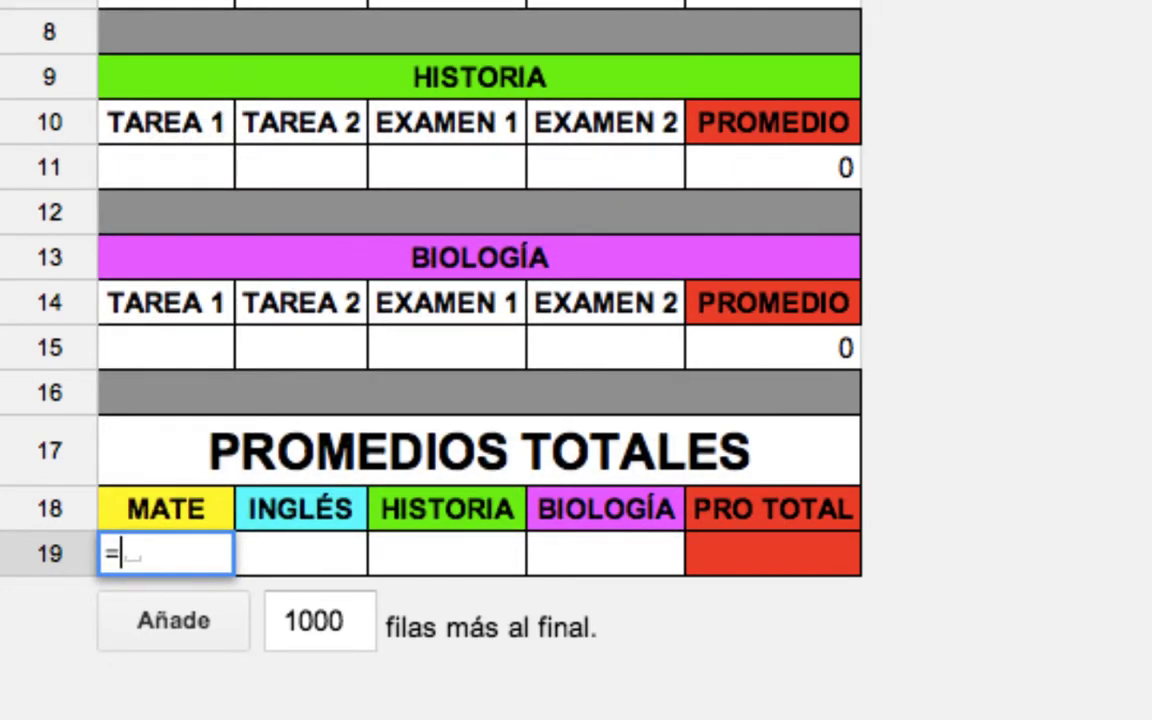
text(E3)
key(Return)
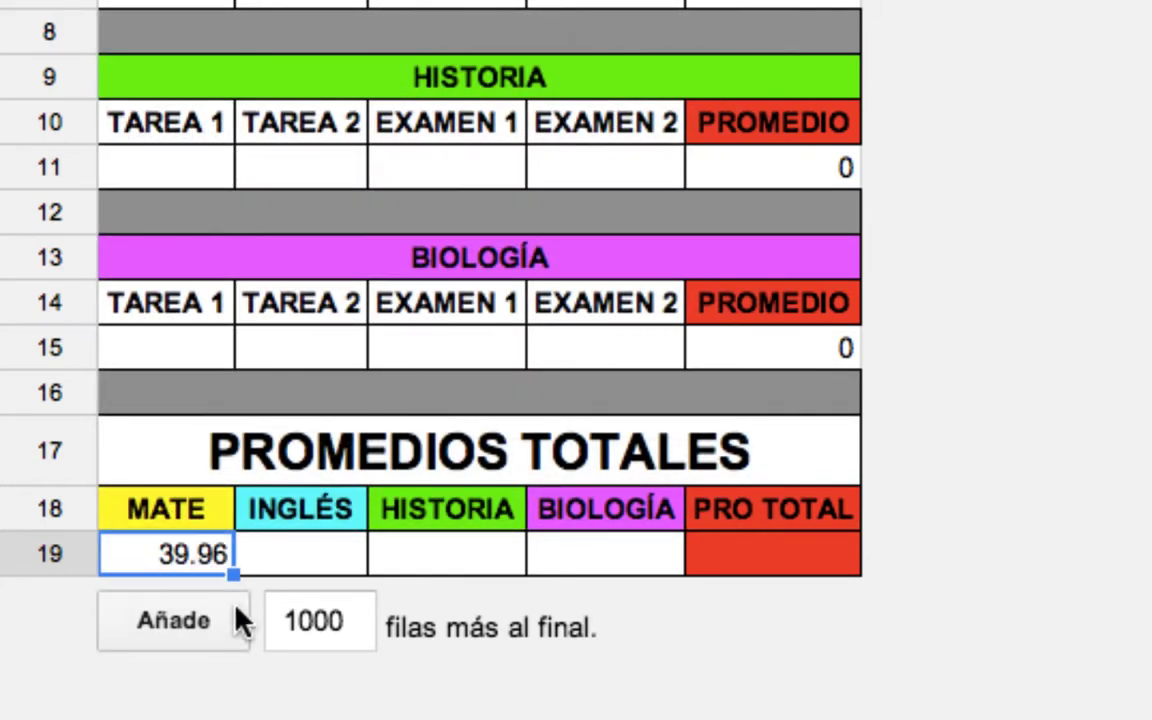
click(287, 558)
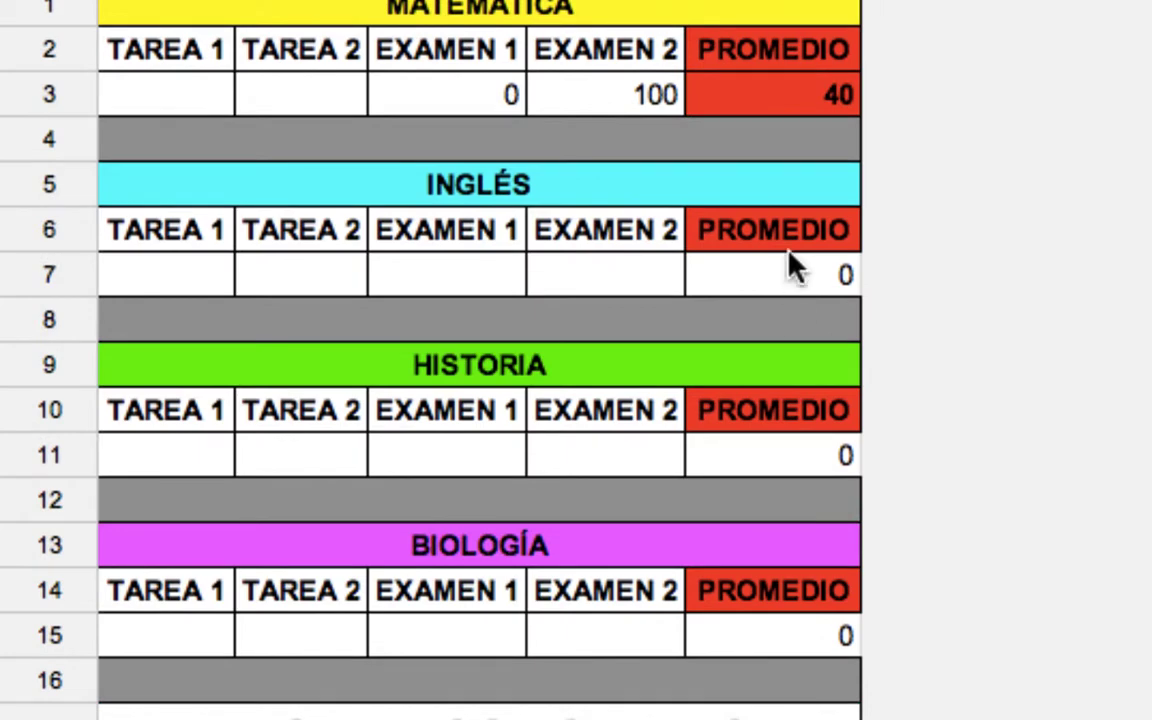
click(753, 267)
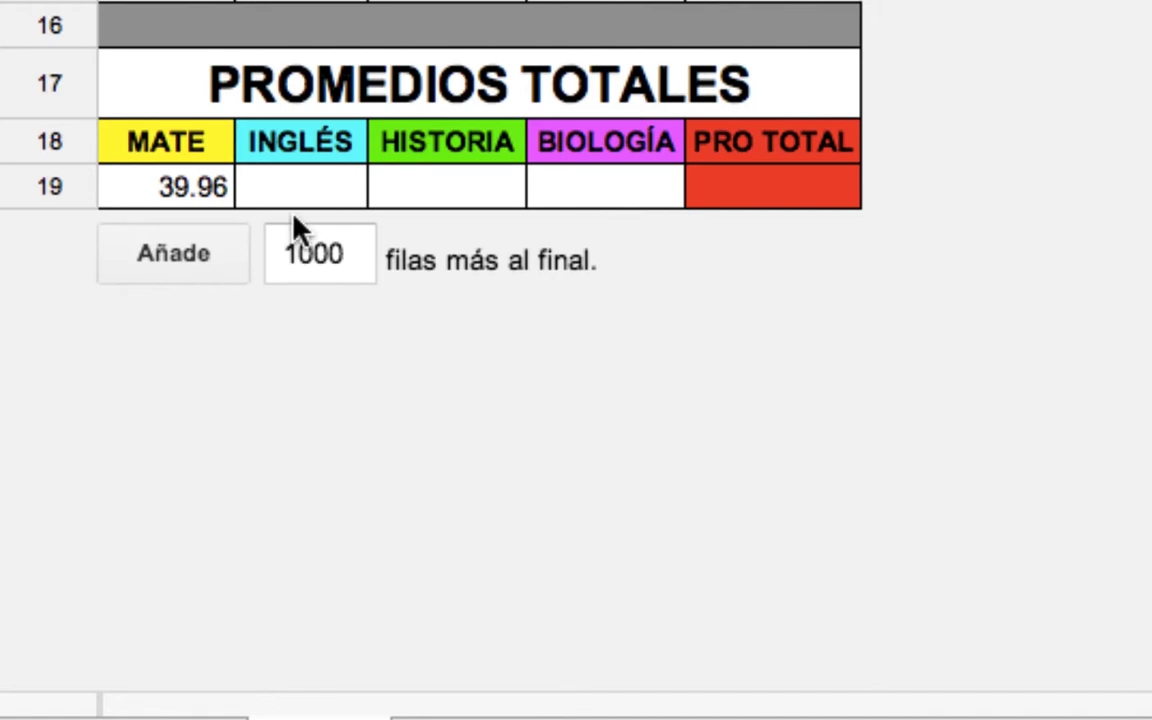
click(301, 190)
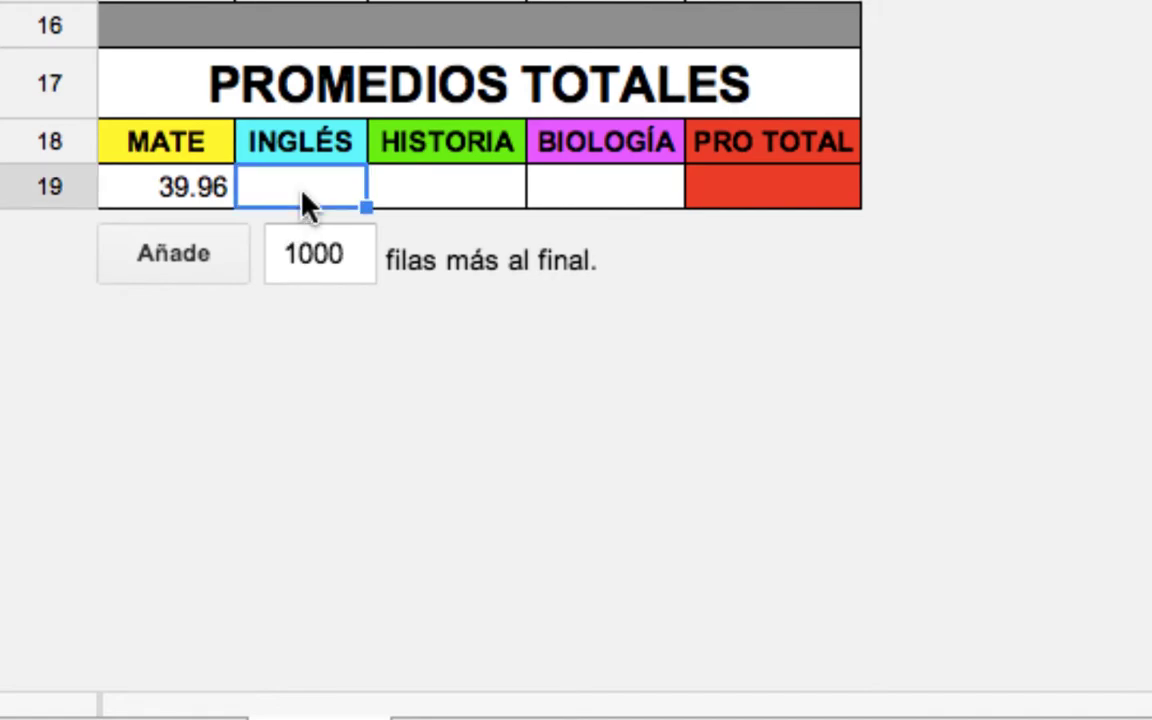
text(=E)
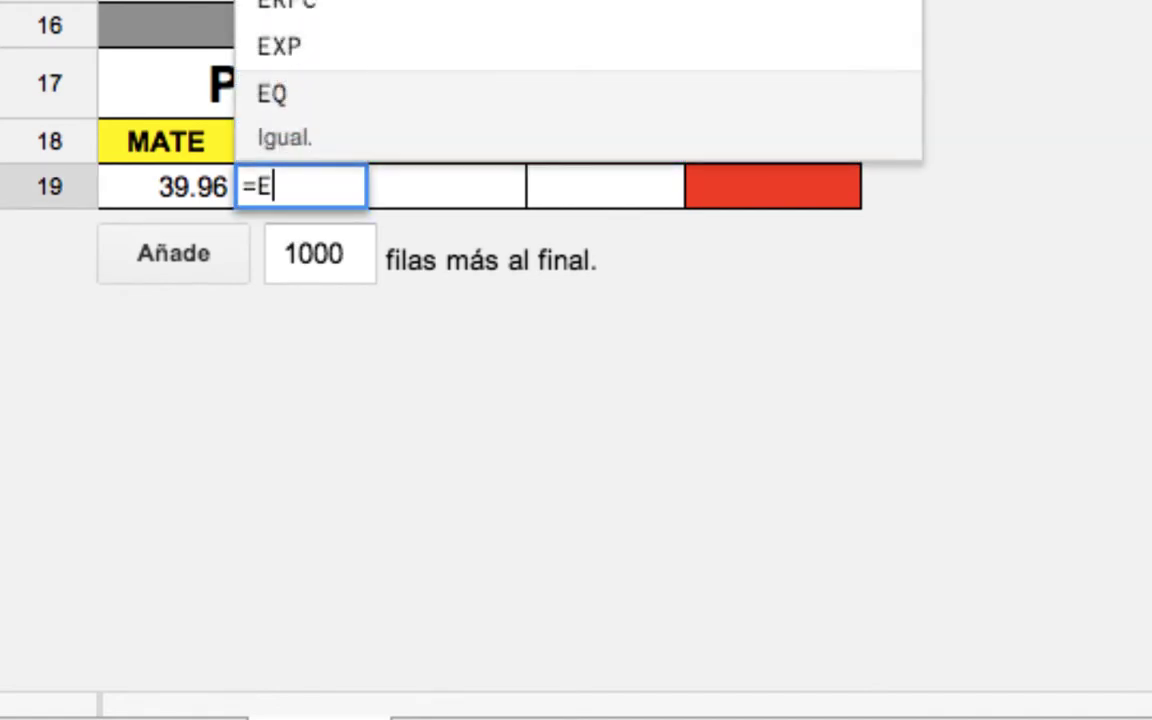
key(Escape)
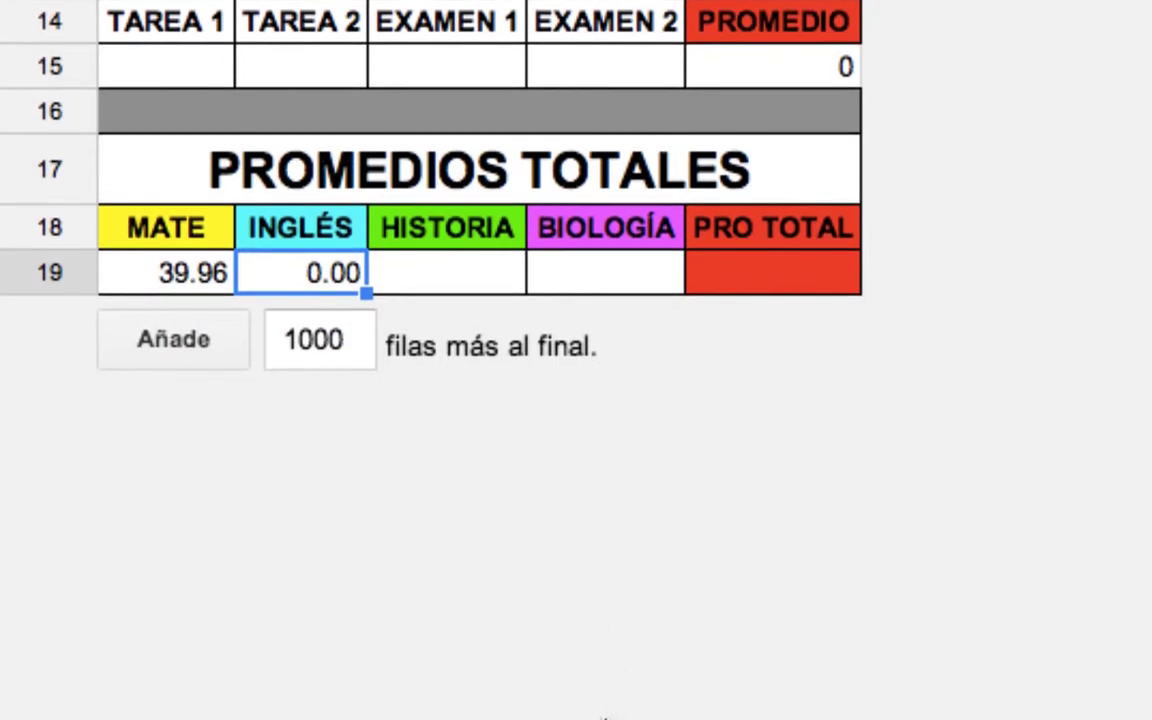
Enter =E11 in C19 and =E15 in D19, then select A19:D19.
click(481, 266)
text(=)
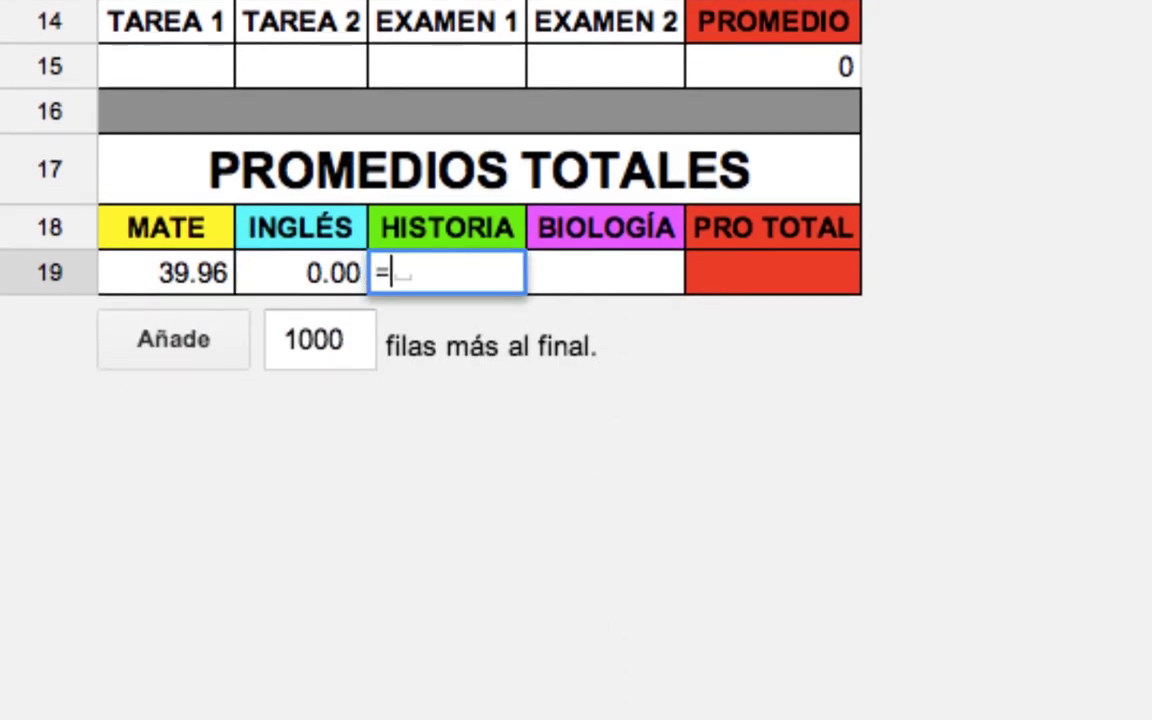
text(E11)
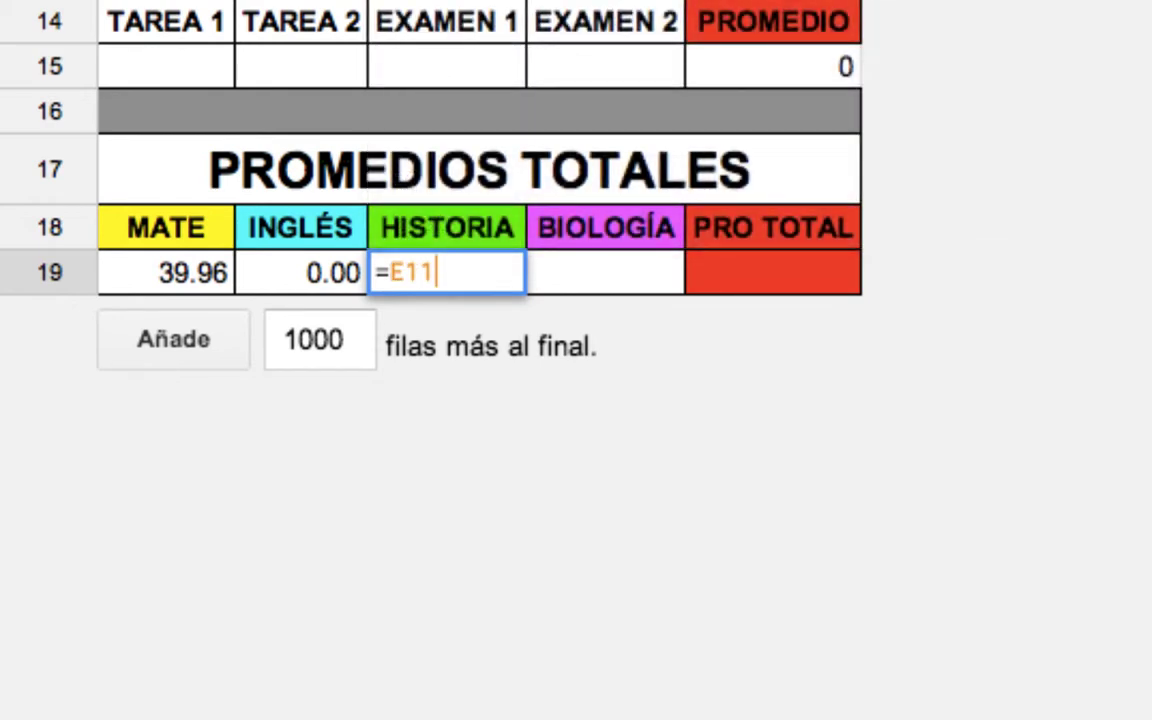
key(Return)
click(568, 281)
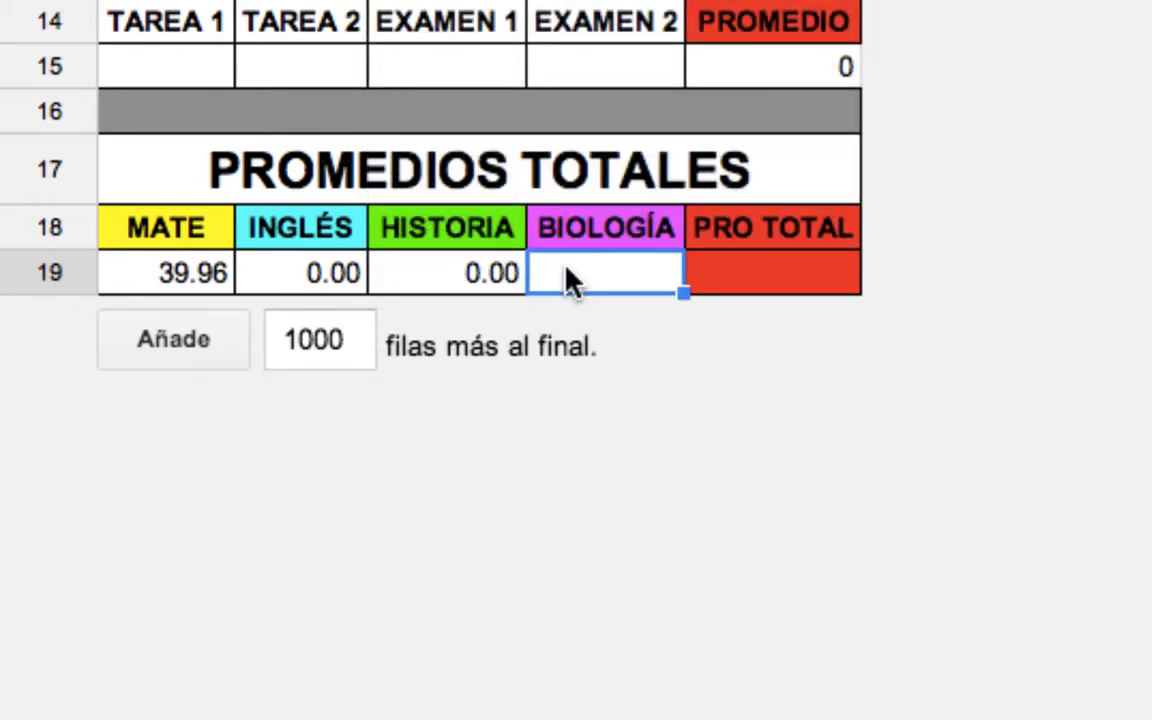
text(=)
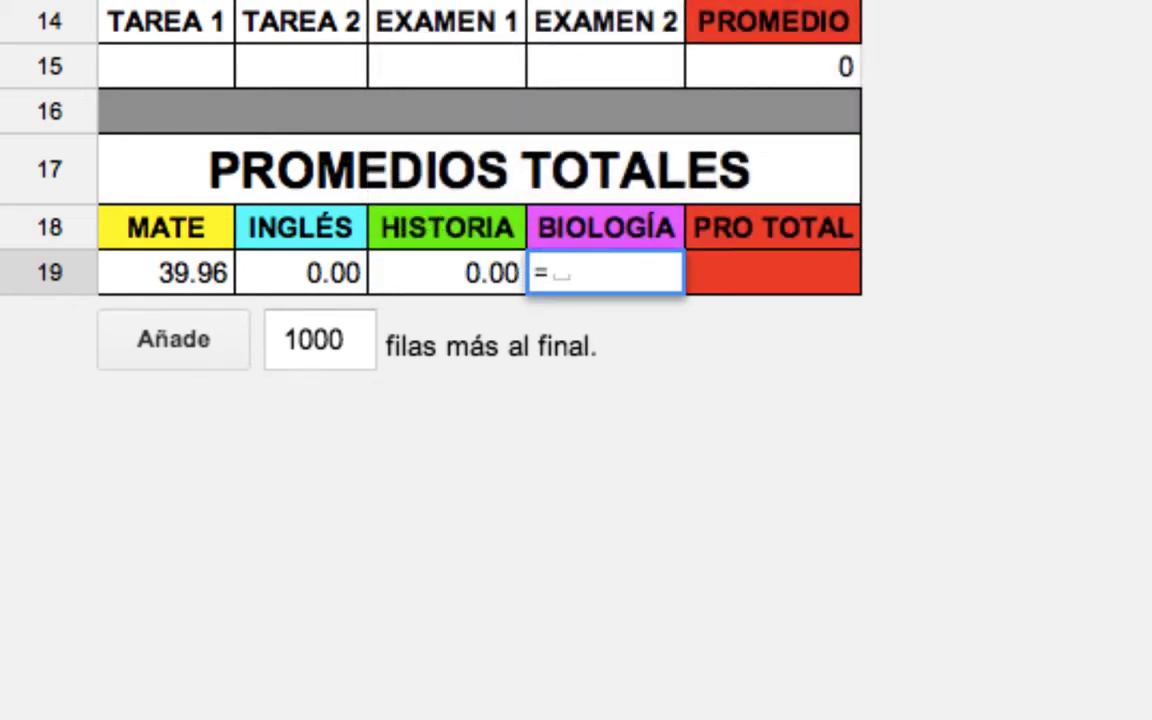
text(E1)
key(Return)
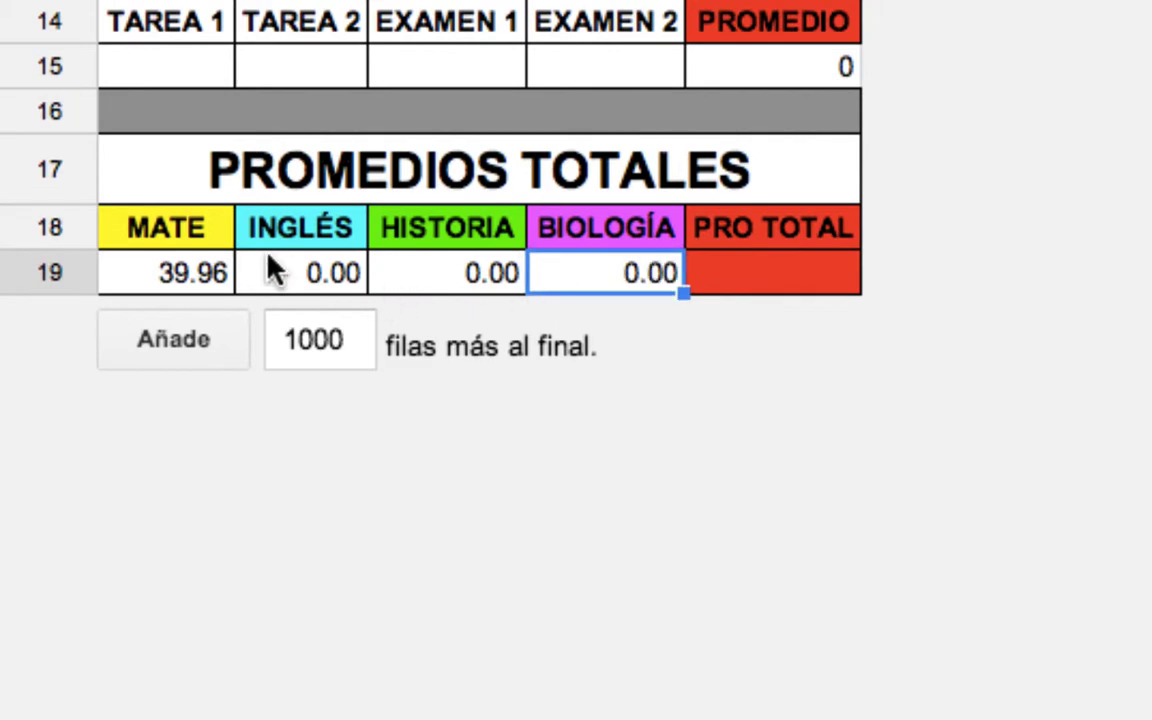
drag(211, 278, 579, 262)
scroll(514, 8, up, 5)
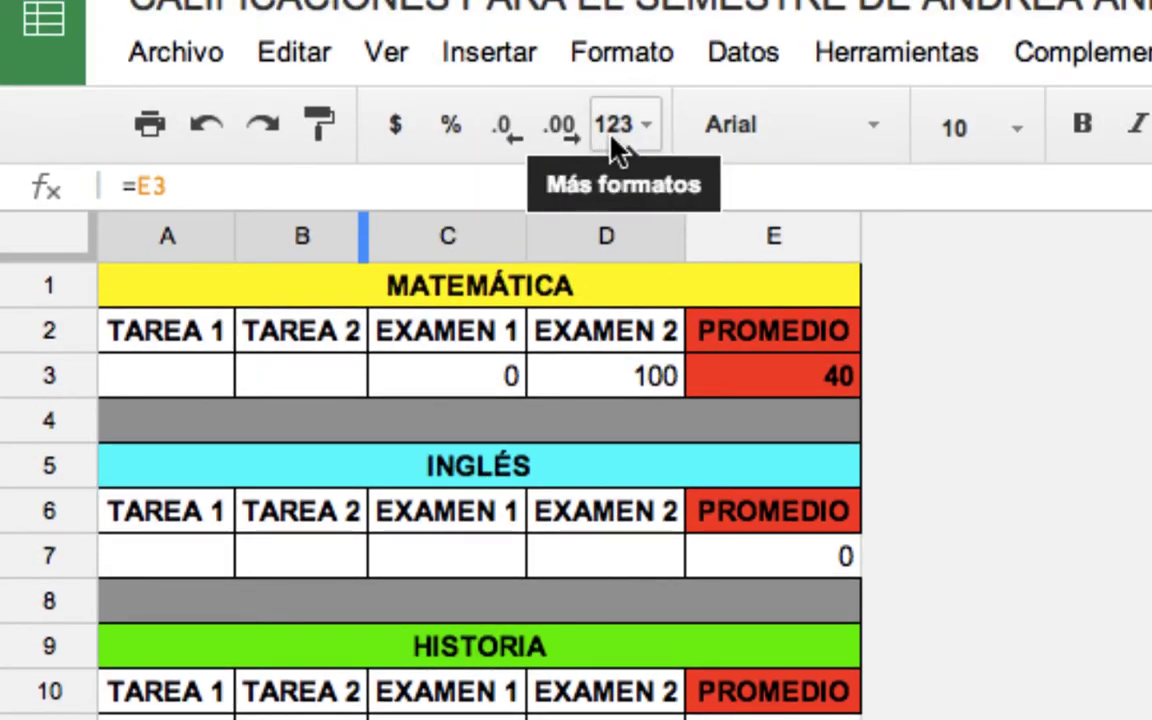
Format A19:D19 as Número with the decimals removed.
click(614, 126)
click(607, 300)
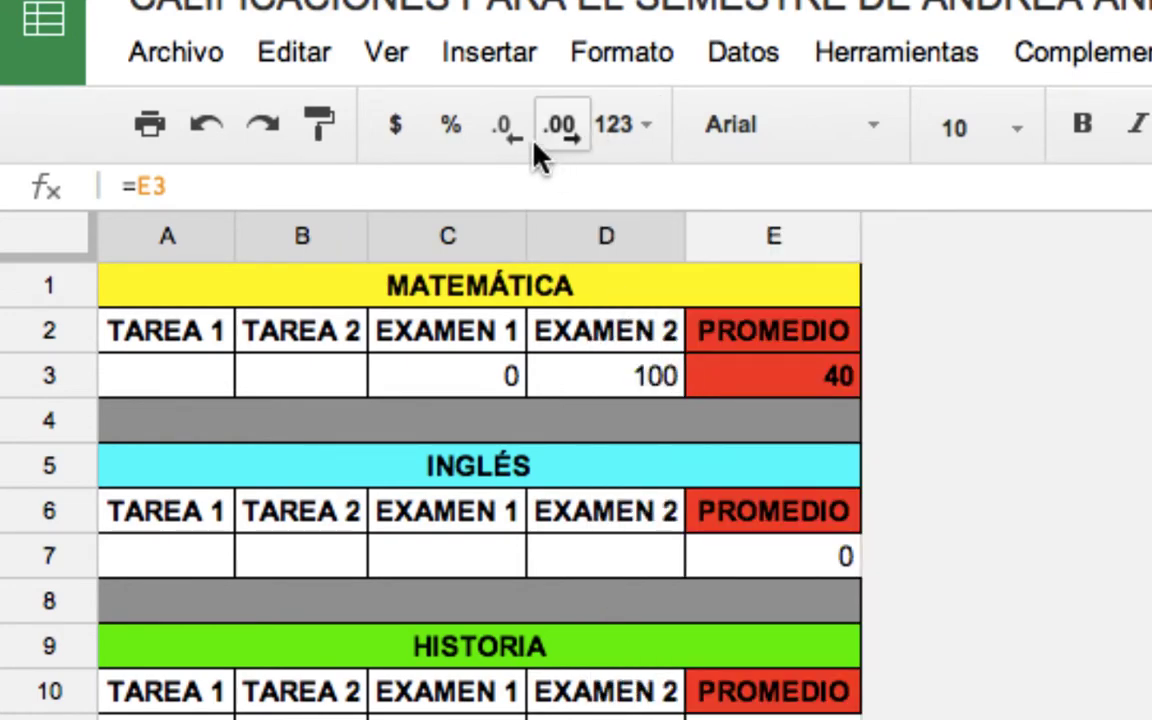
click(503, 126)
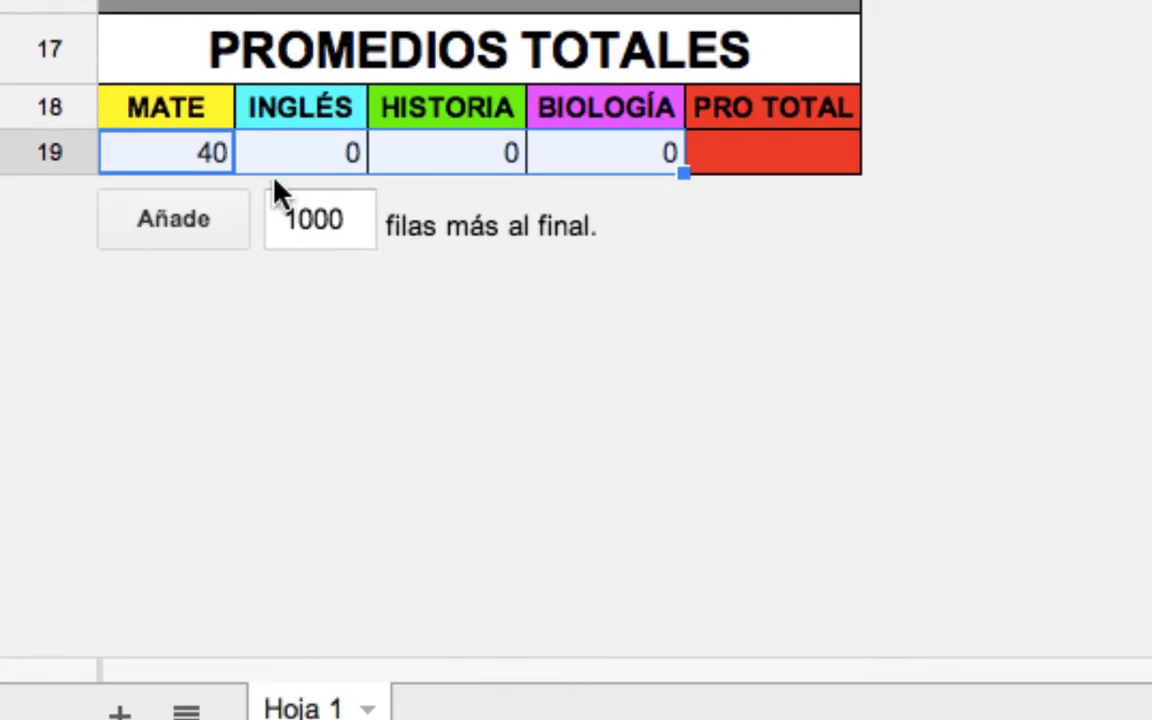
Set PRO TOTAL in E19 to =AVERAGE(A19:D19), giving 10.
click(742, 159)
text(=AVER)
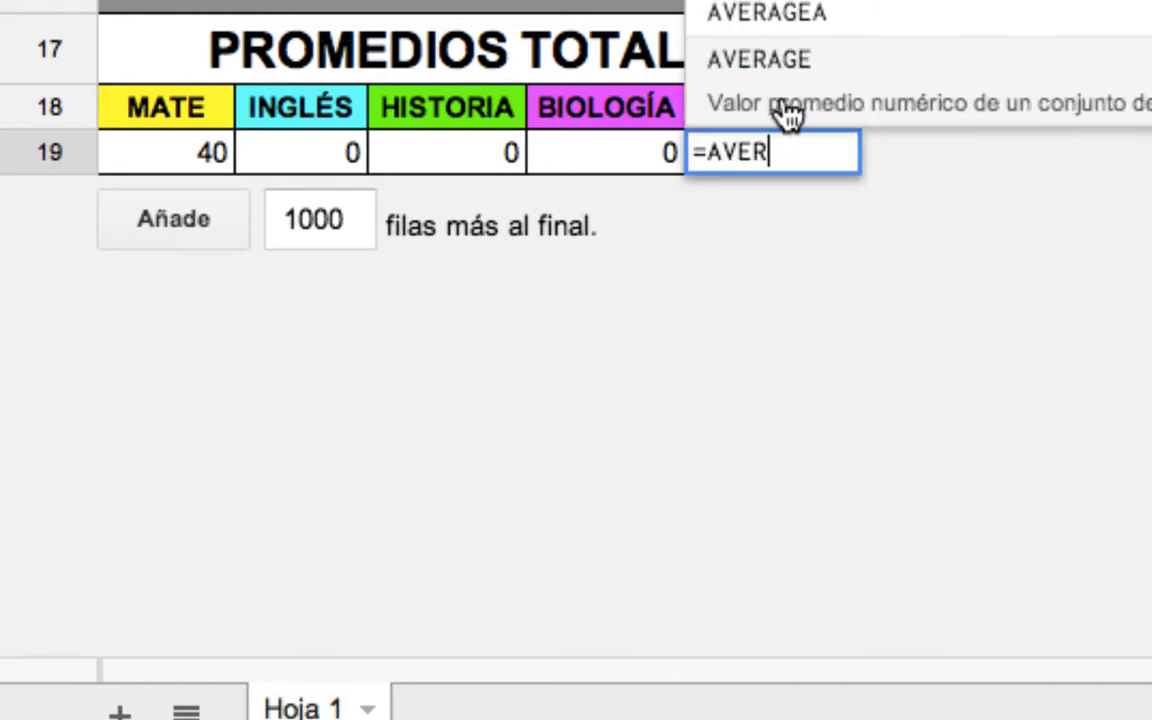
click(785, 118)
drag(222, 155, 535, 160)
key(Return)
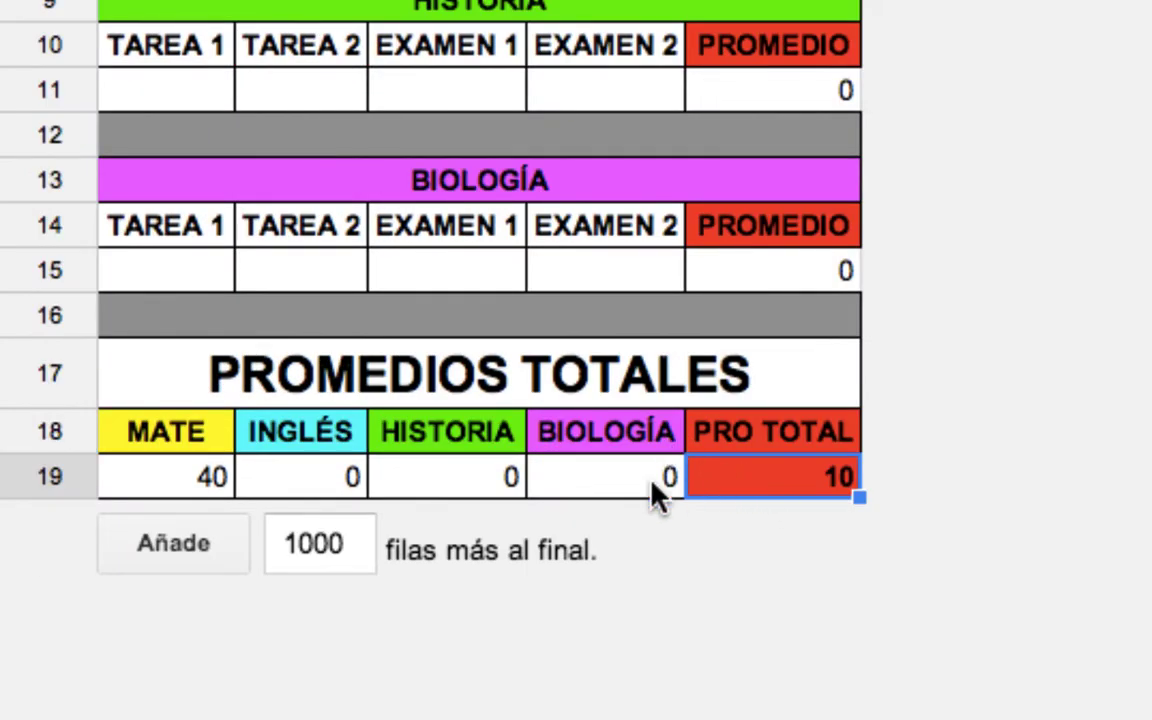
click(658, 489)
click(771, 483)
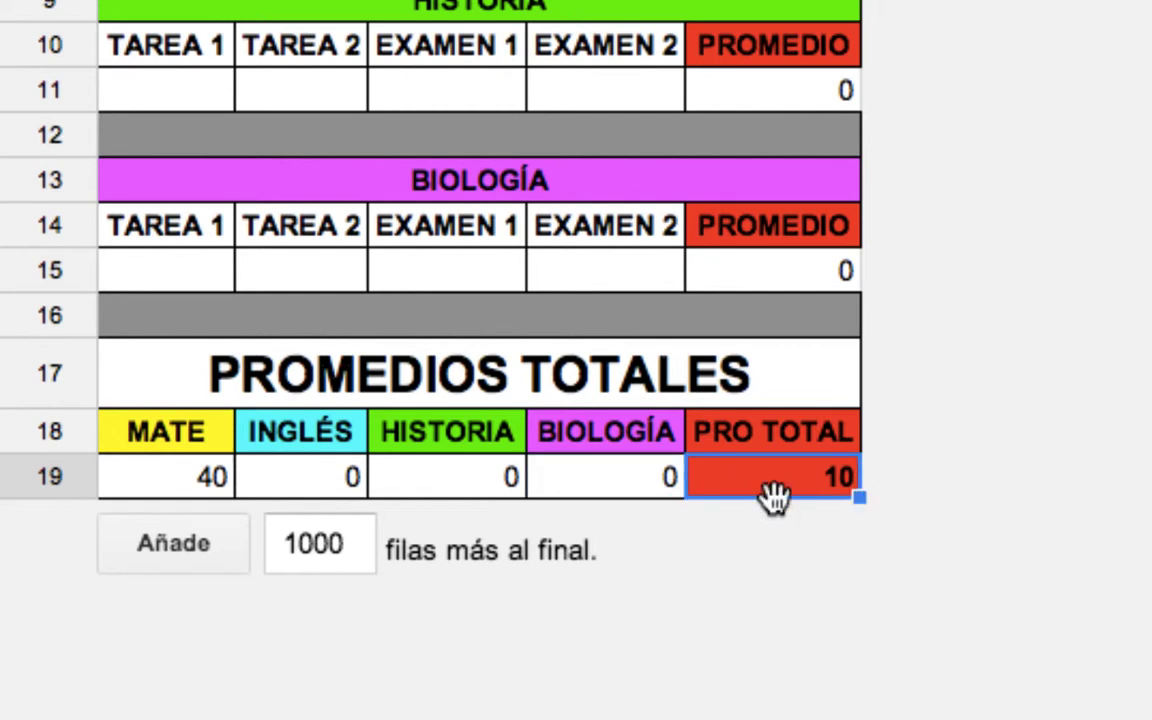